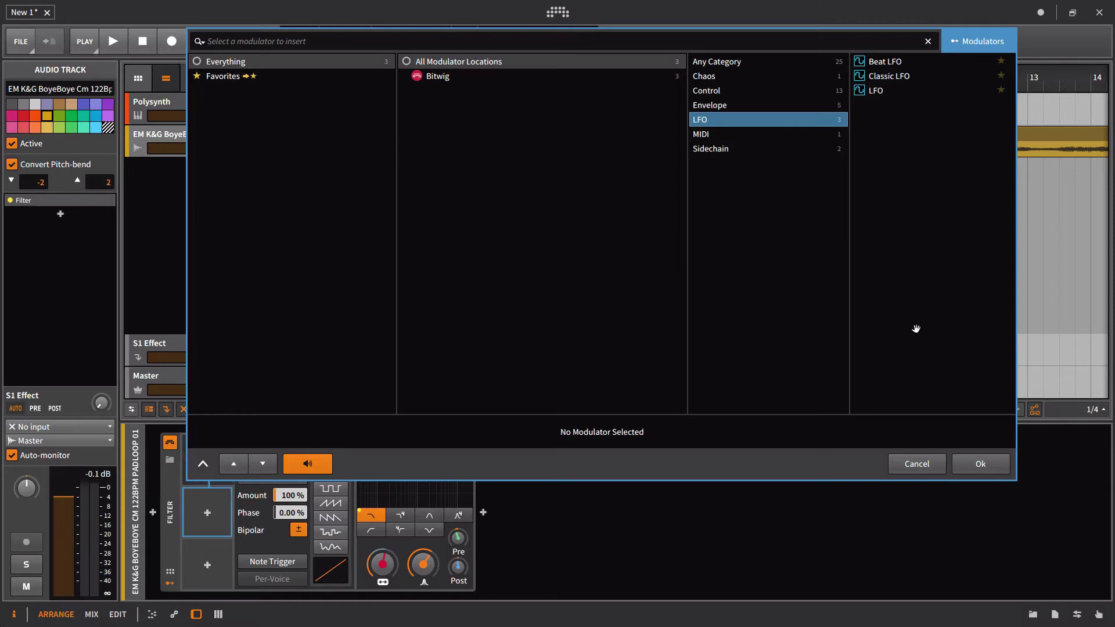
# Step: Dismiss the modulator browser and switch the filter's Classic LFO to Hertz timing, trying rates between 0.38 Hz and 50.1 Hz
pyautogui.click(915, 463)
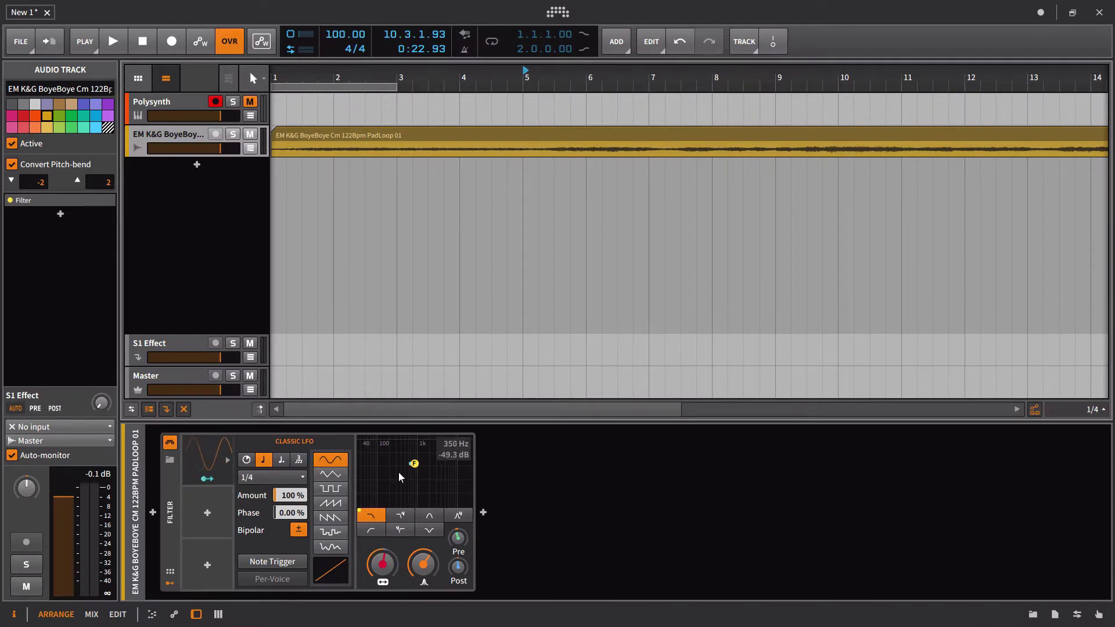
pyautogui.click(247, 459)
pyautogui.moveTo(273, 477); pyautogui.dragTo(272, 492)
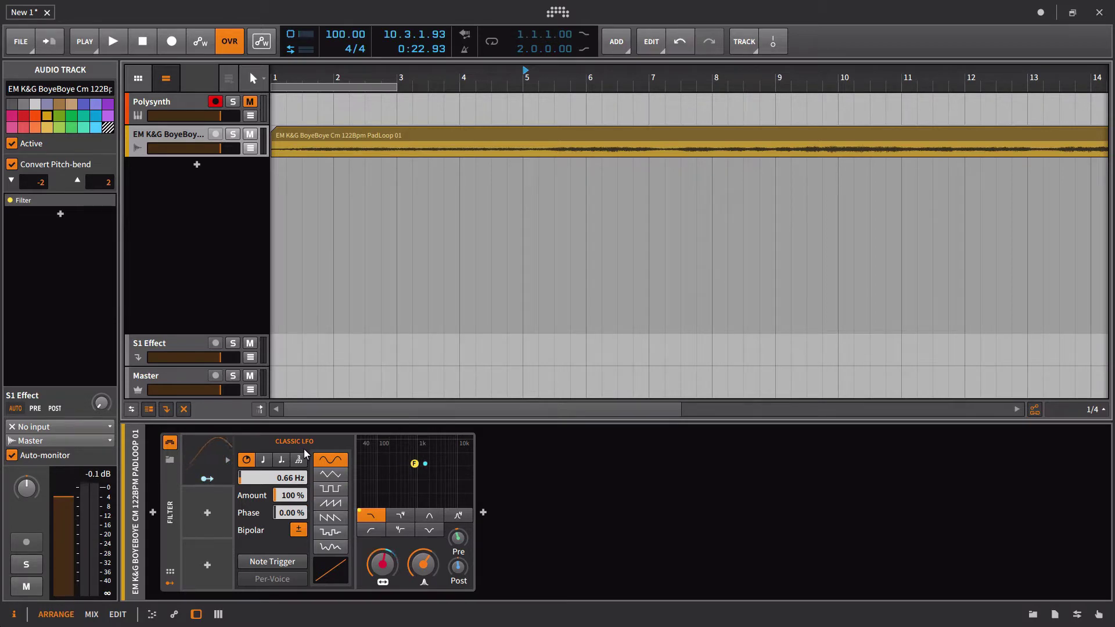
pyautogui.moveTo(289, 482); pyautogui.dragTo(292, 462)
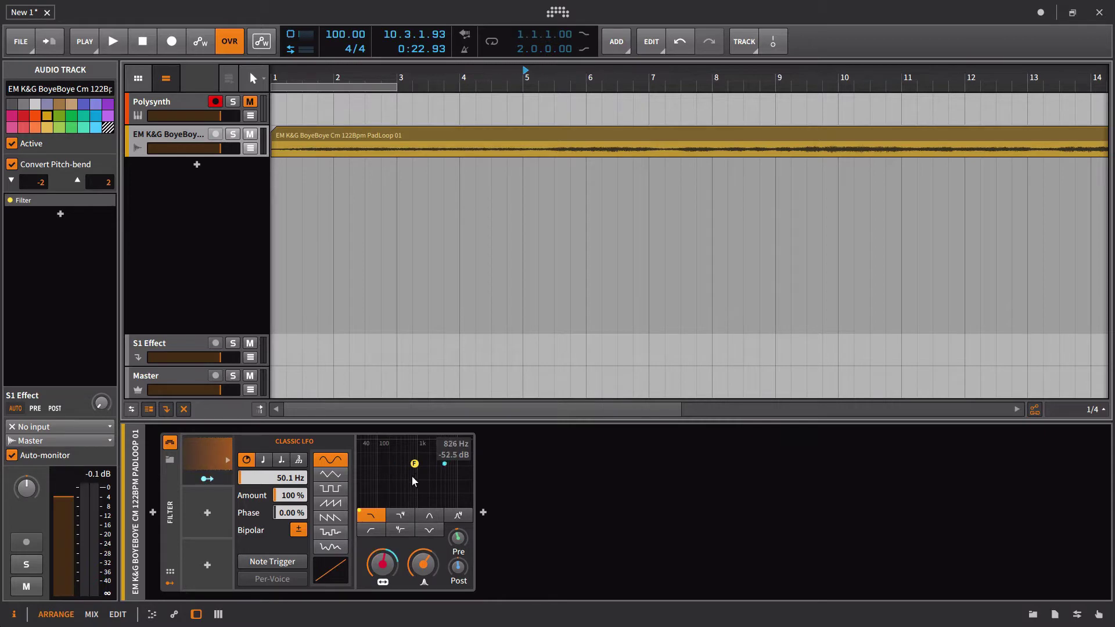
pyautogui.moveTo(292, 482); pyautogui.dragTo(291, 511)
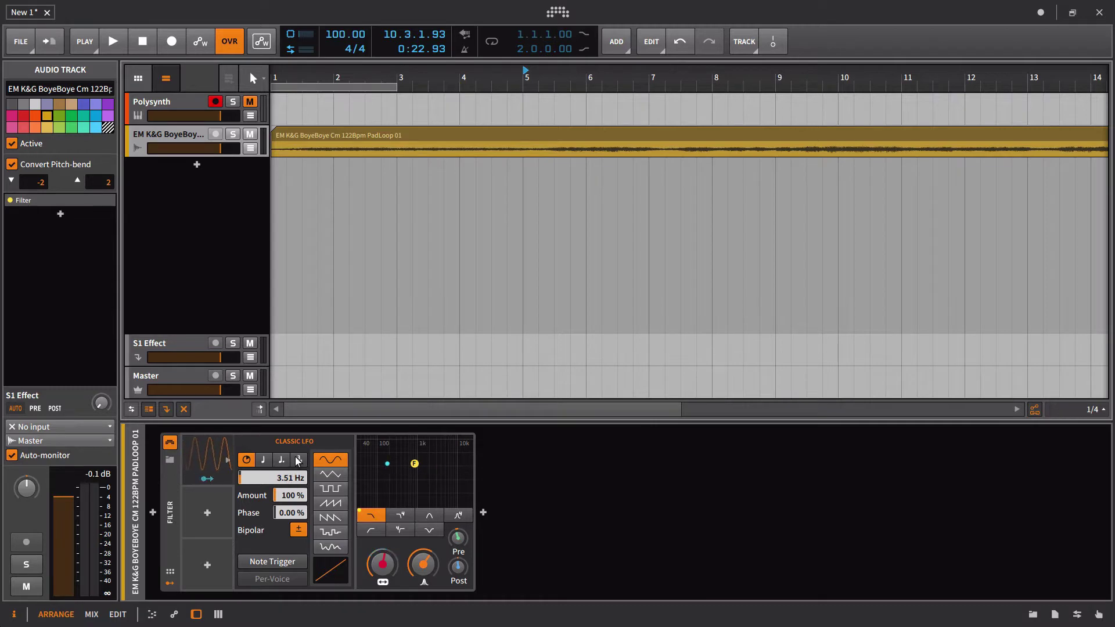
pyautogui.moveTo(290, 480); pyautogui.dragTo(290, 494)
# Step: Try the square waveform on the filter's Classic LFO and return it to the sine waveform
pyautogui.click(338, 487)
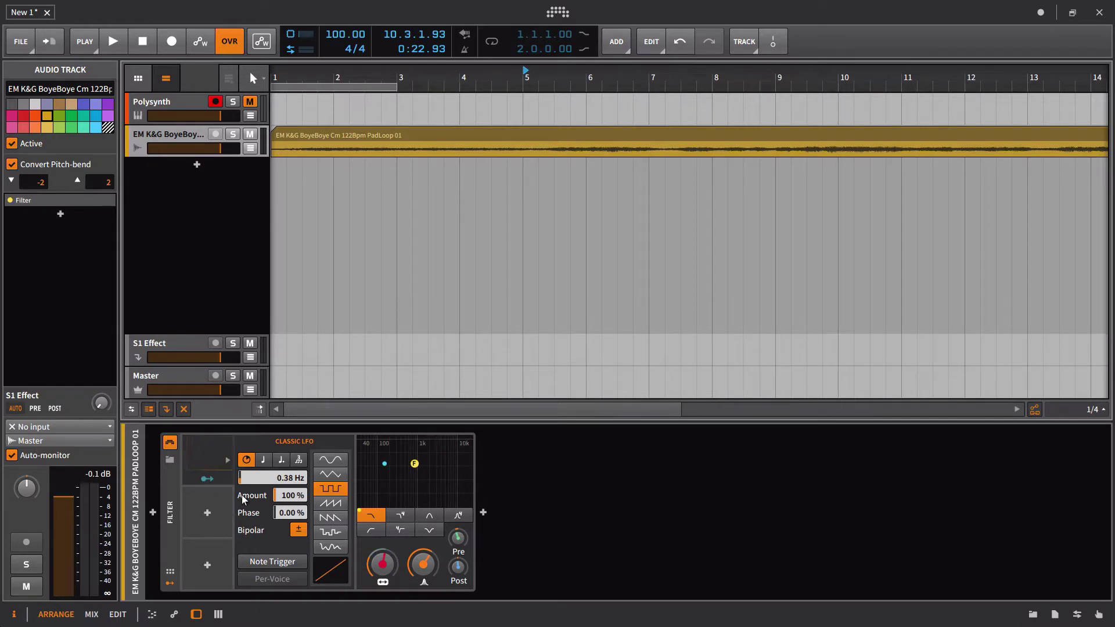
pyautogui.click(320, 465)
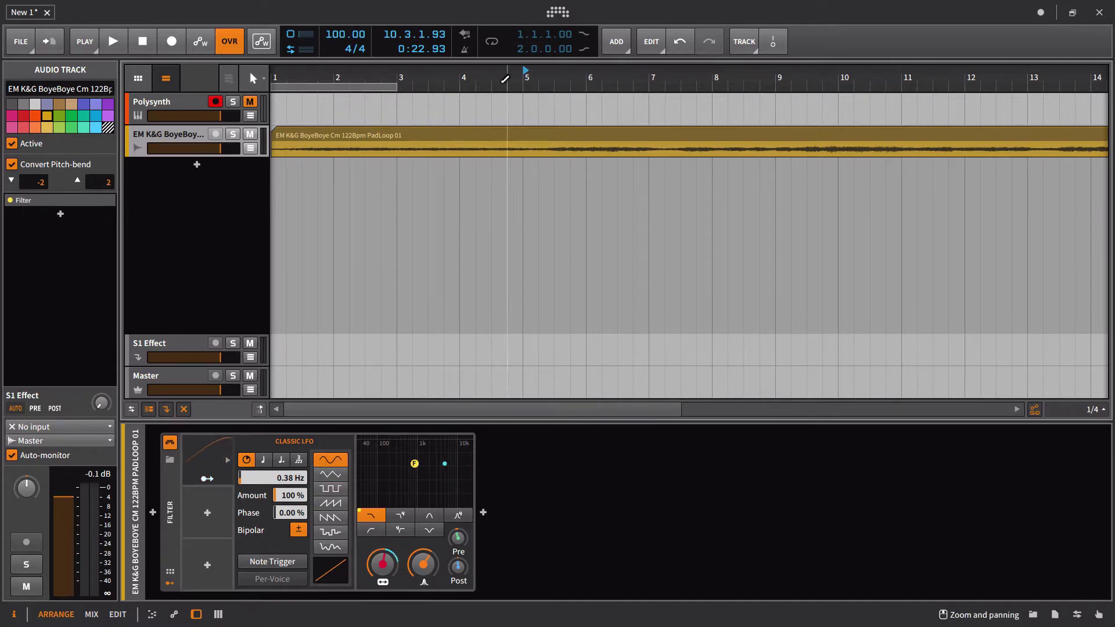
# Step: Sync the filter's Classic LFO to note values at 1/4 and play from bar 1 with the metronome enabled
pyautogui.click(275, 79)
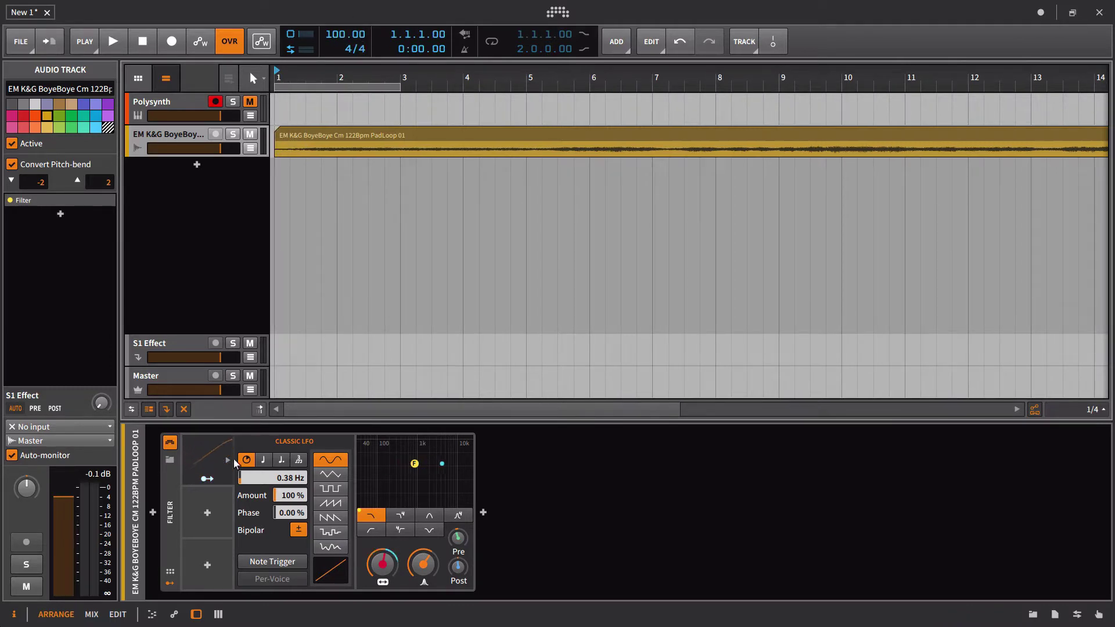
pyautogui.click(266, 459)
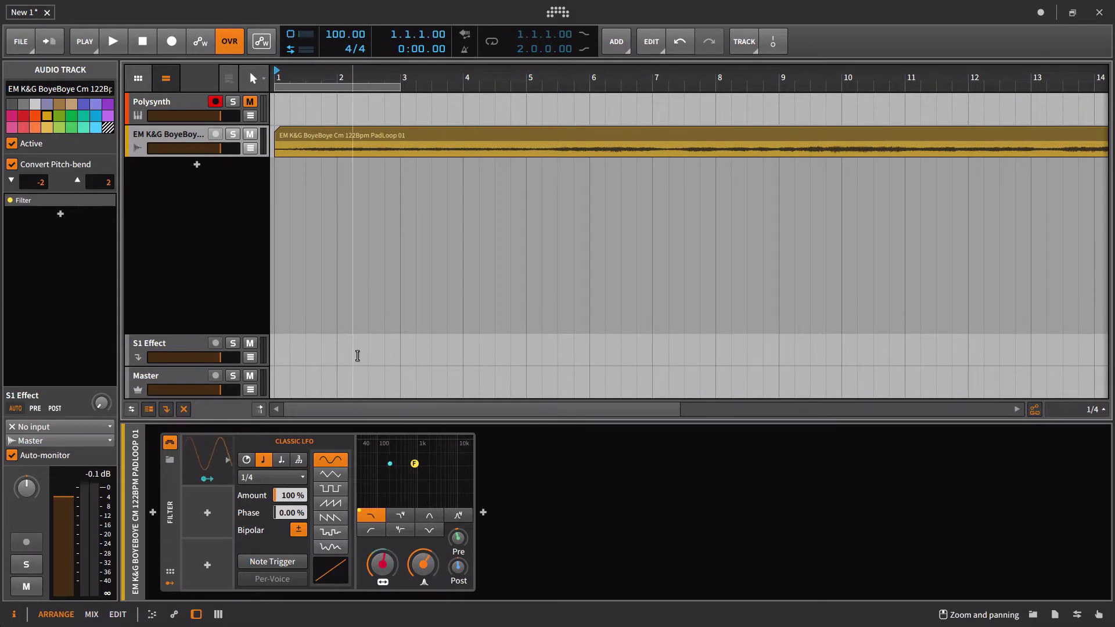
pyautogui.click(466, 49)
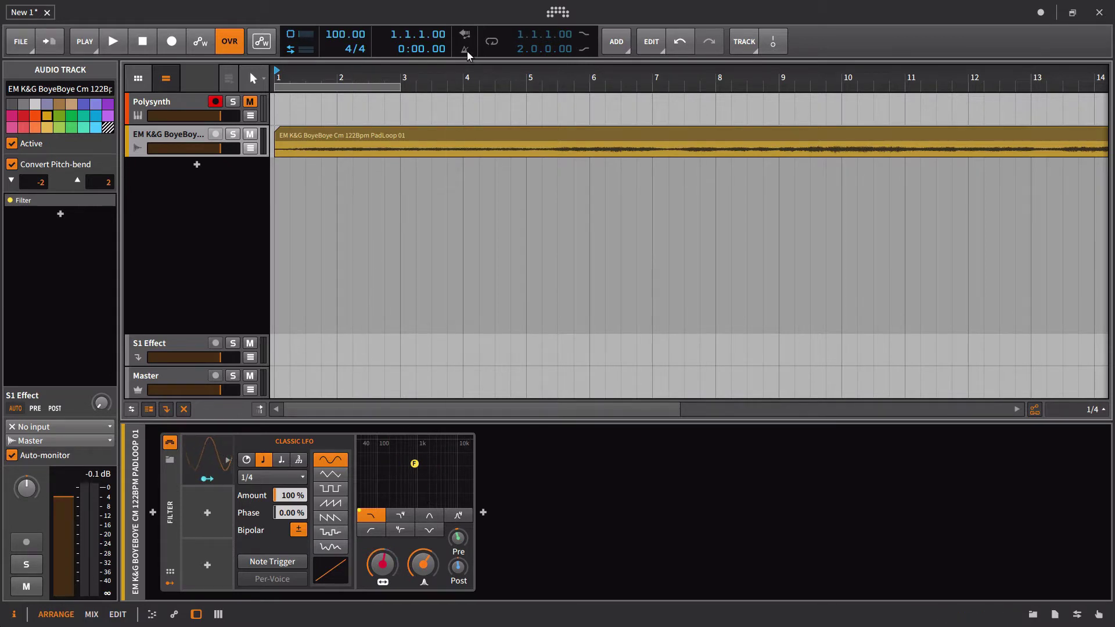
pyautogui.press('space')
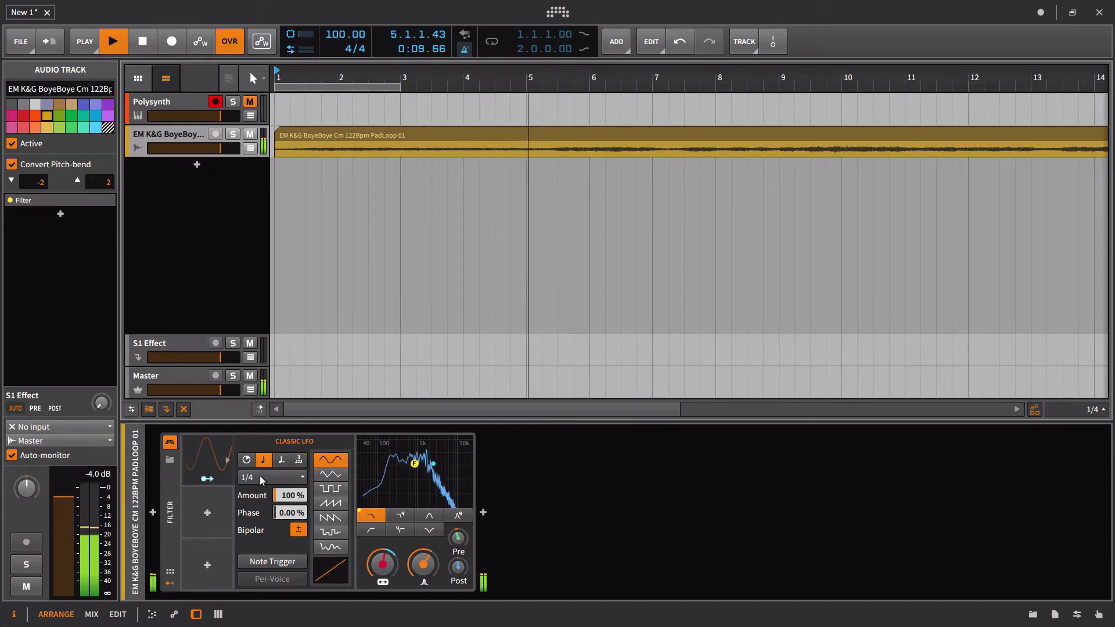
pyautogui.press('space')
# Step: Play the pad loop from beat 3.4 and again from around beat 3.3 to check how the LFO follows the song position
pyautogui.moveTo(447, 70); pyautogui.dragTo(465, 133)
pyautogui.click(468, 76)
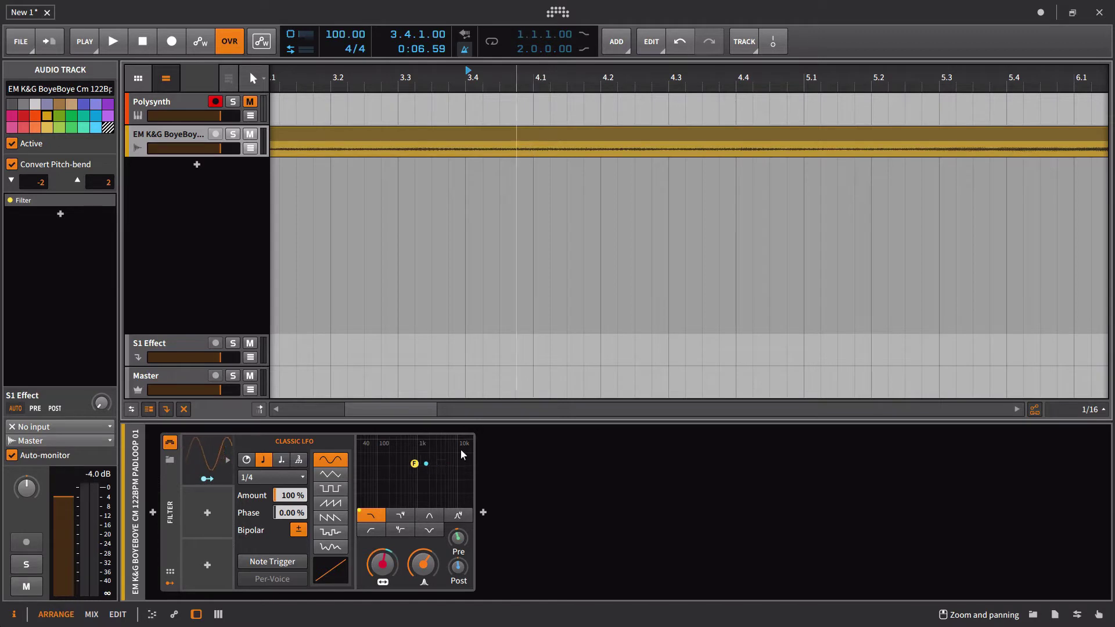
pyautogui.press('space')
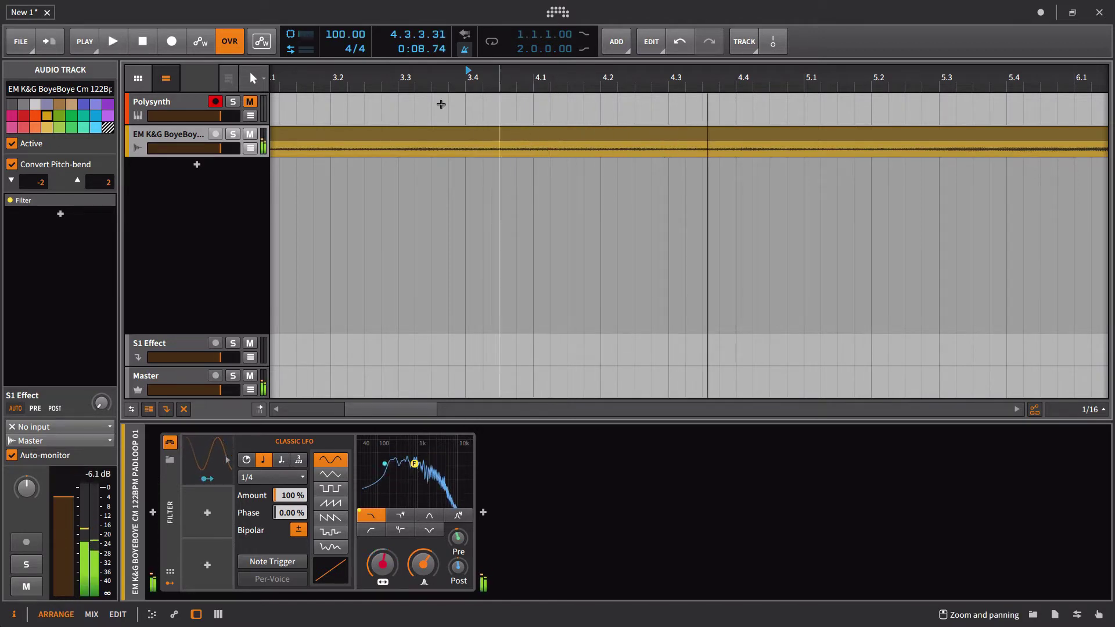
pyautogui.click(415, 82)
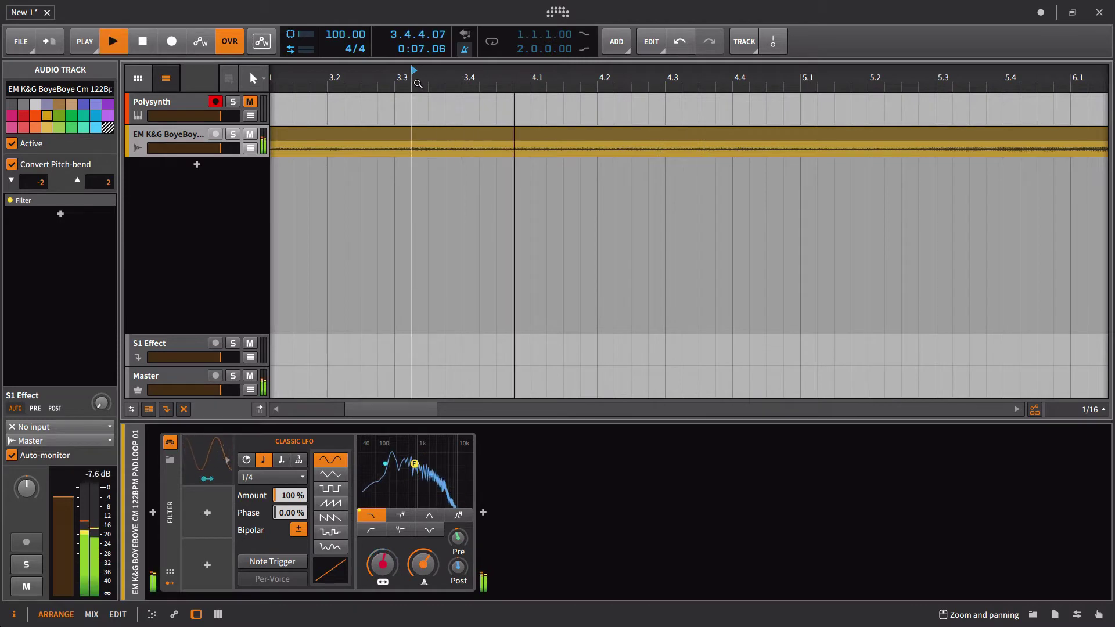
pyautogui.moveTo(533, 78); pyautogui.dragTo(533, 30)
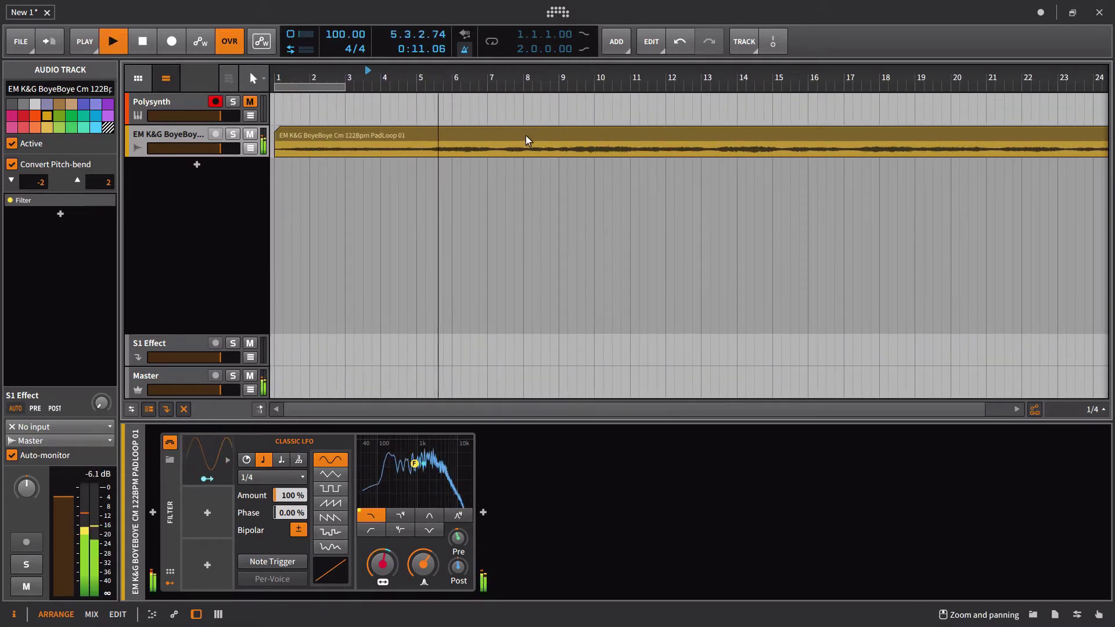
pyautogui.press('space')
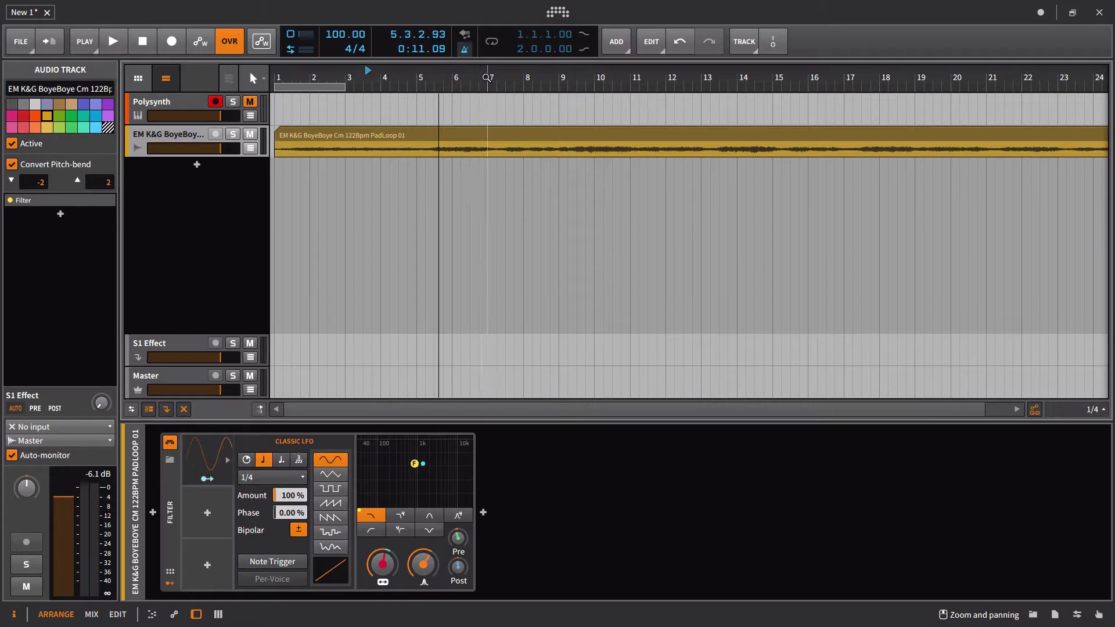
# Step: Select and unmute the Polysynth track, and mute the pad loop audio track
pyautogui.click(144, 103)
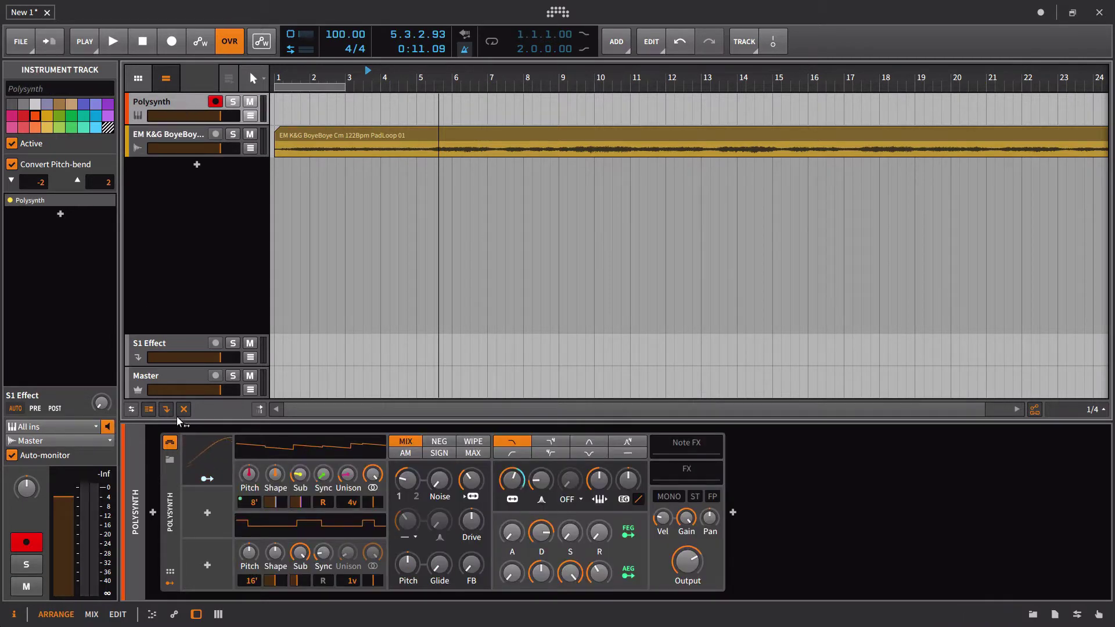
pyautogui.click(251, 135)
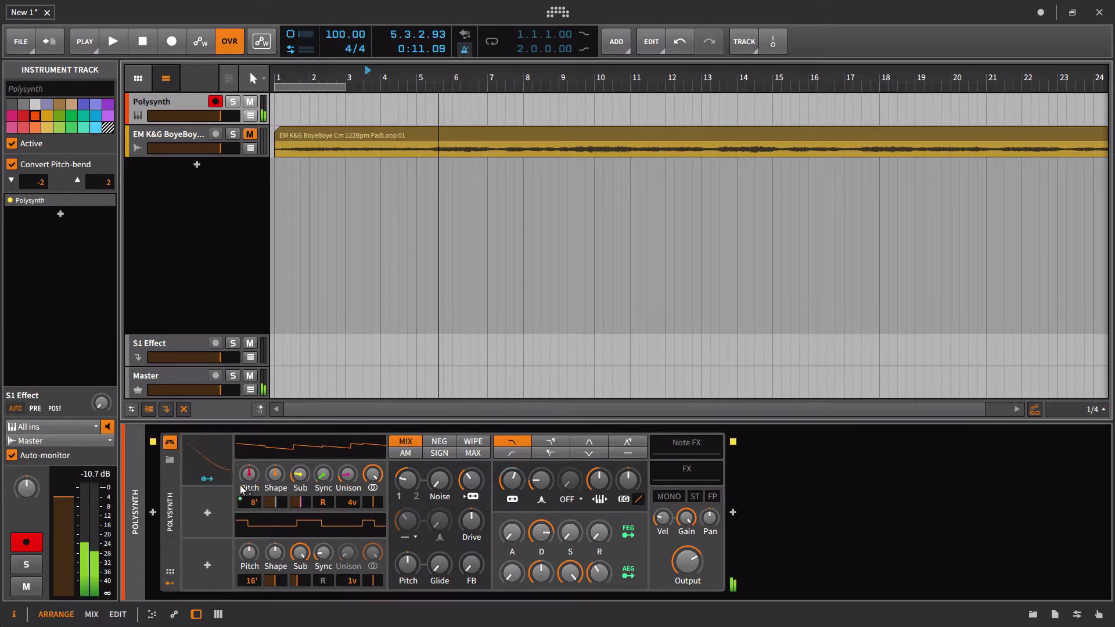
# Step: Set the rate of the Polysynth's Classic LFO to 1/2
pyautogui.click(204, 458)
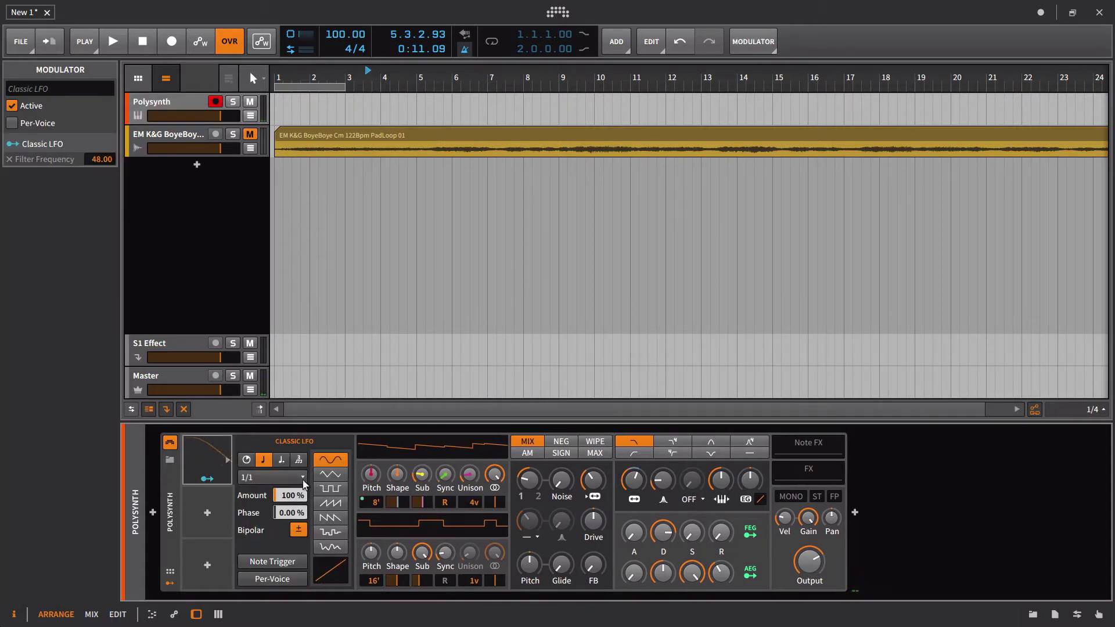
pyautogui.click(302, 478)
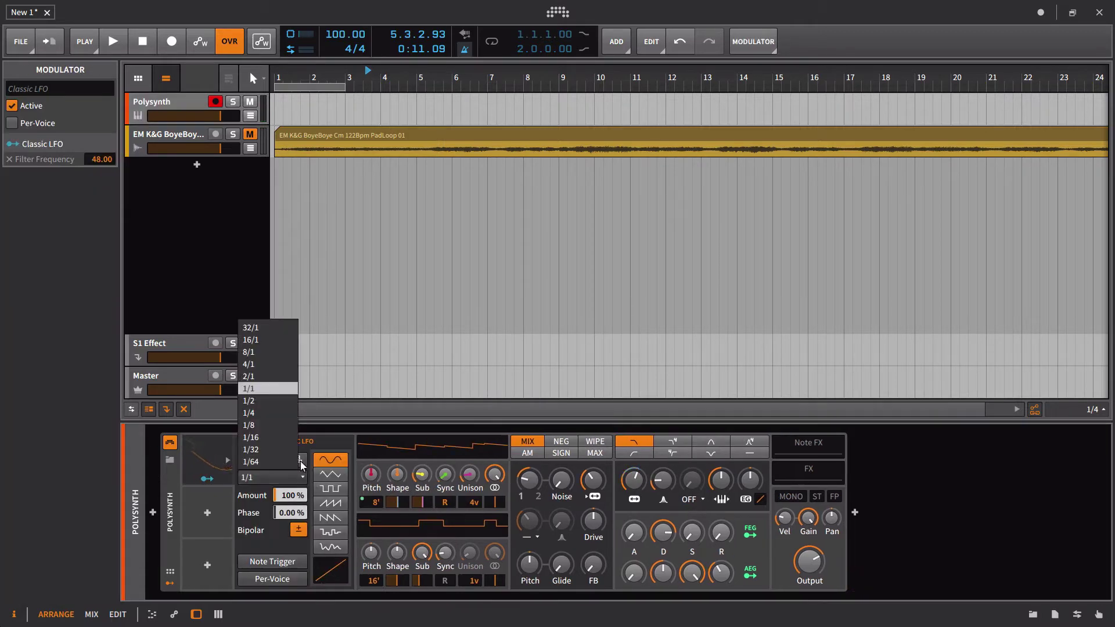
pyautogui.click(284, 402)
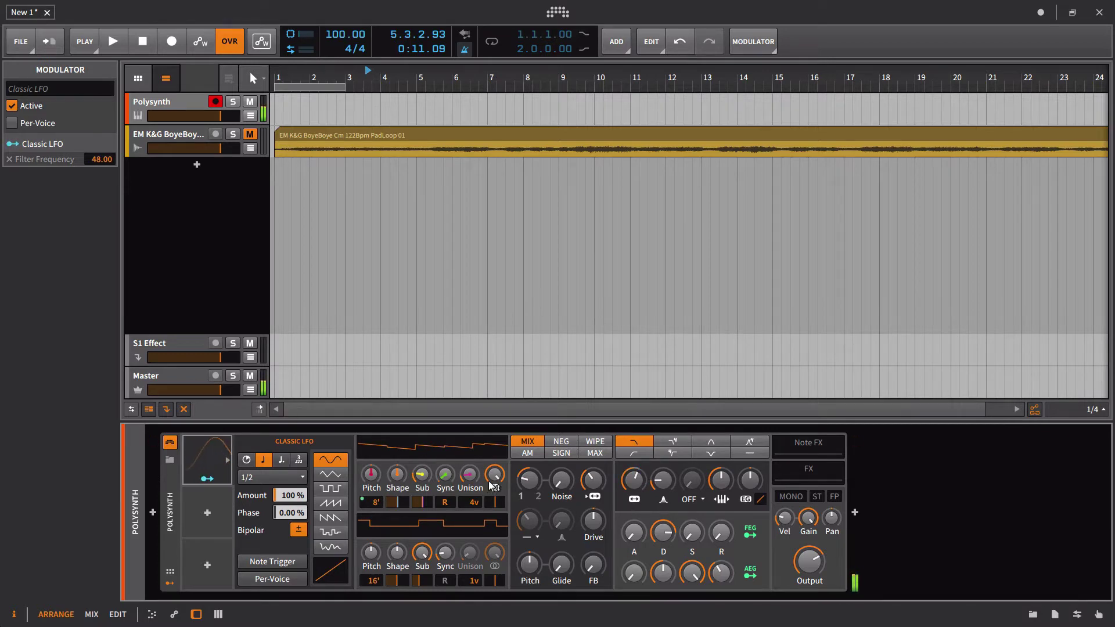
# Step: Play and stop the arrangement repeatedly from bar 5 to check how the Polysynth's LFO follows the transport
pyautogui.press('space')
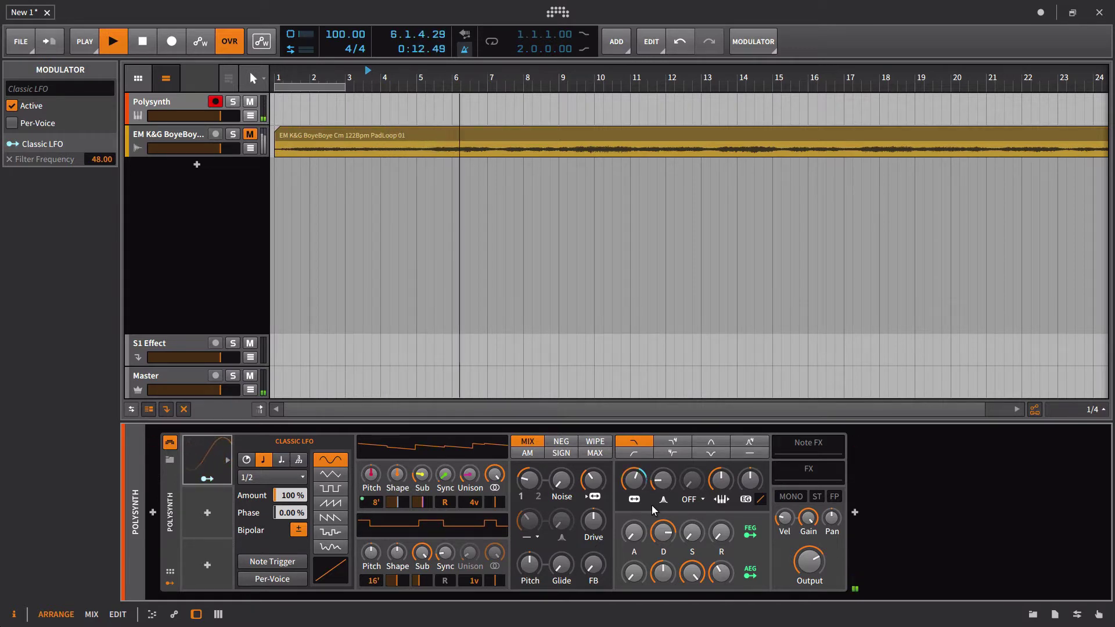
pyautogui.press('space')
pyautogui.click(435, 72)
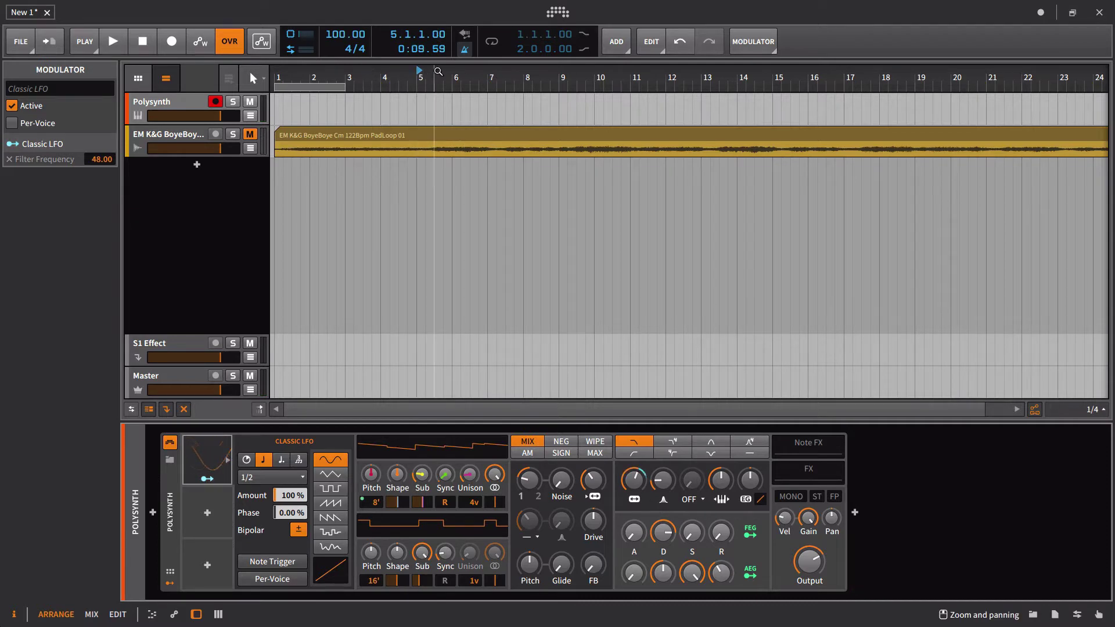
pyautogui.press('space')
pyautogui.press('space')
pyautogui.moveTo(423, 70); pyautogui.dragTo(419, 70)
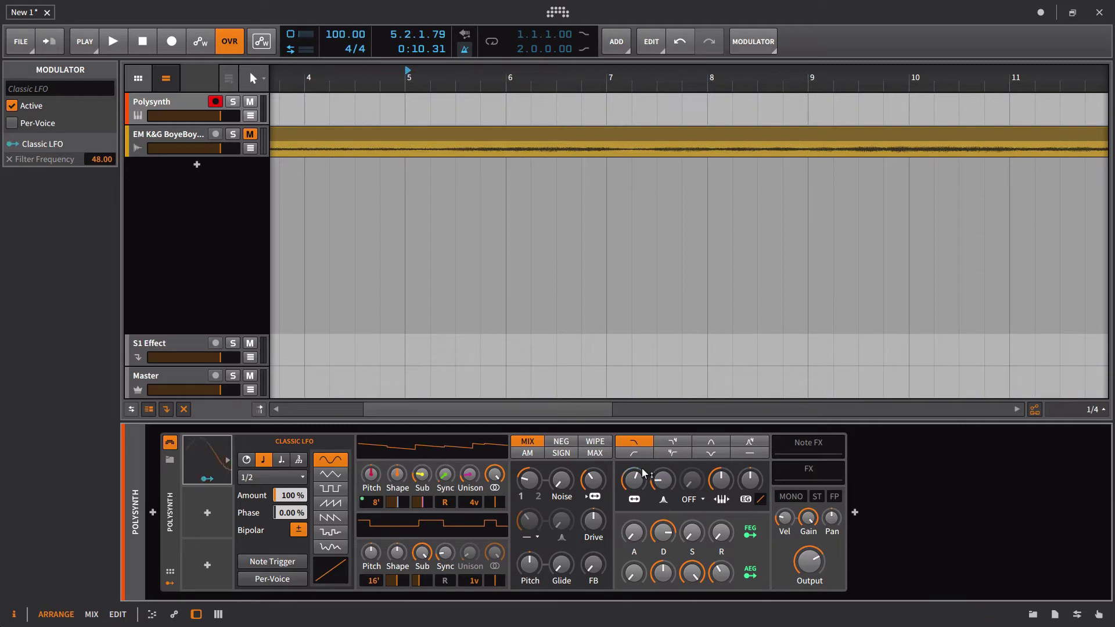
pyautogui.press('space')
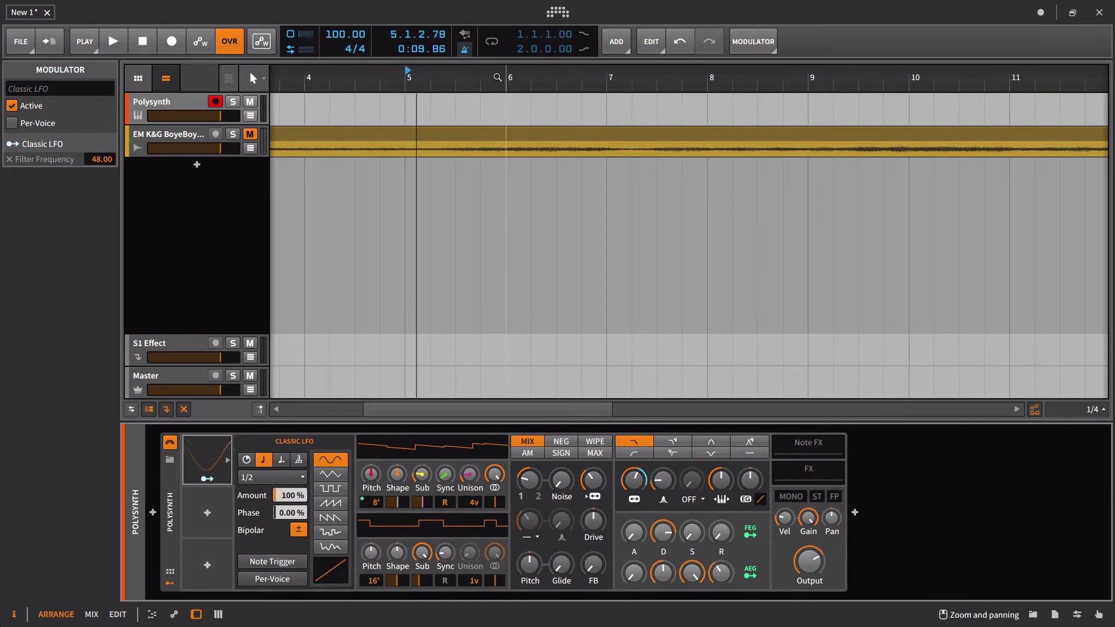
# Step: Enable Note Trigger on the Polysynth's Classic LFO and briefly play from bar 5 to test it
pyautogui.moveTo(498, 78); pyautogui.dragTo(505, 174)
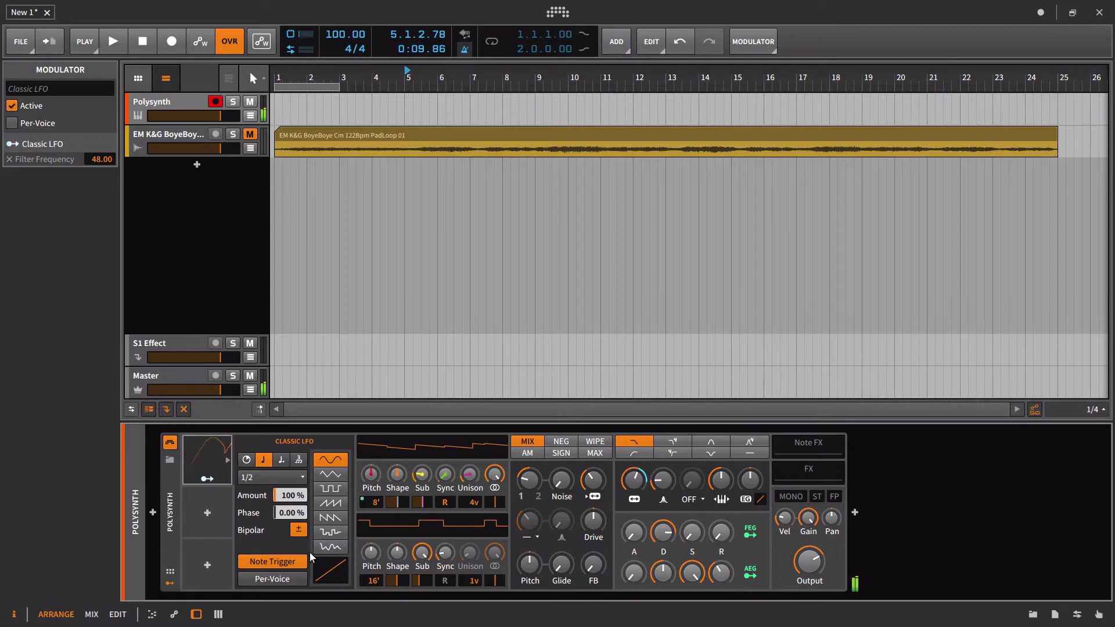
pyautogui.press('space')
# Step: Select the pad loop audio track, unmute it and solo it
pyautogui.click(183, 135)
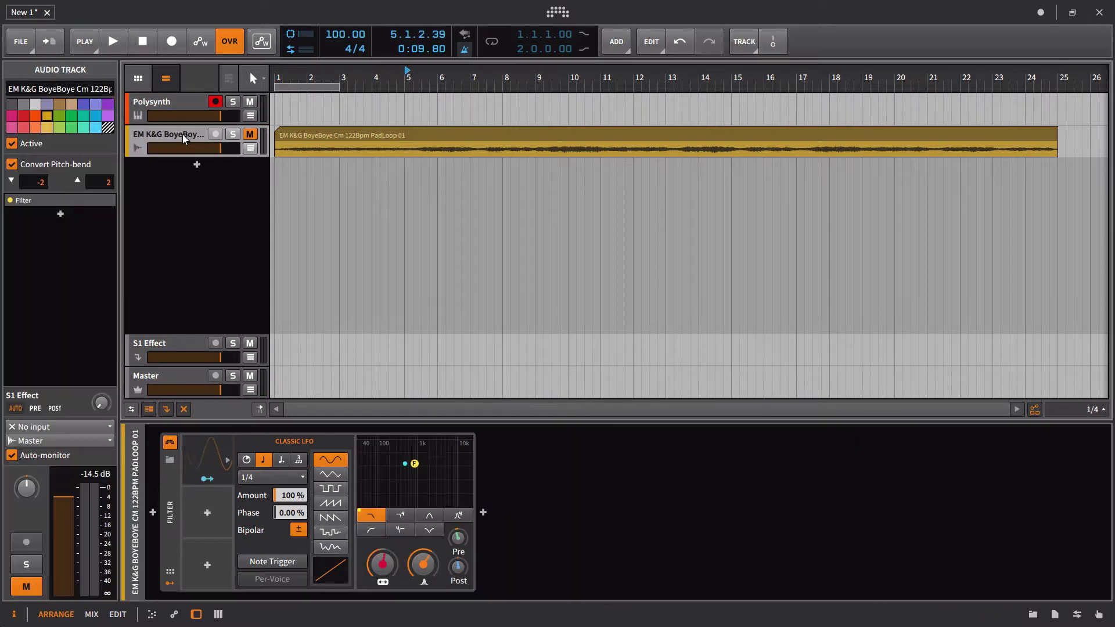
pyautogui.click(248, 135)
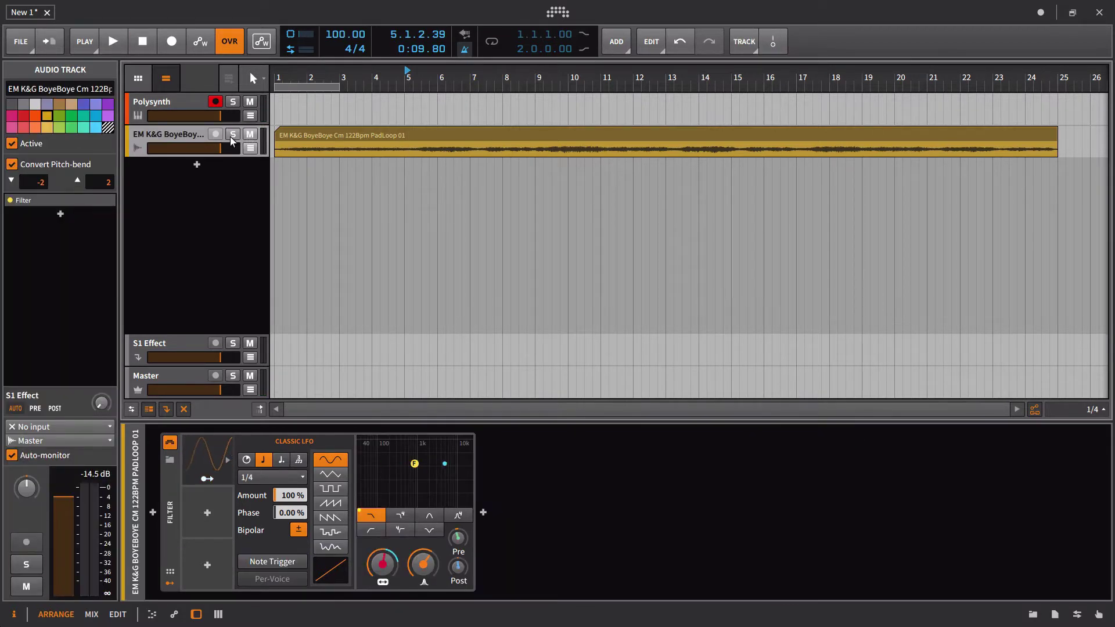
pyautogui.click(231, 136)
pyautogui.click(306, 364)
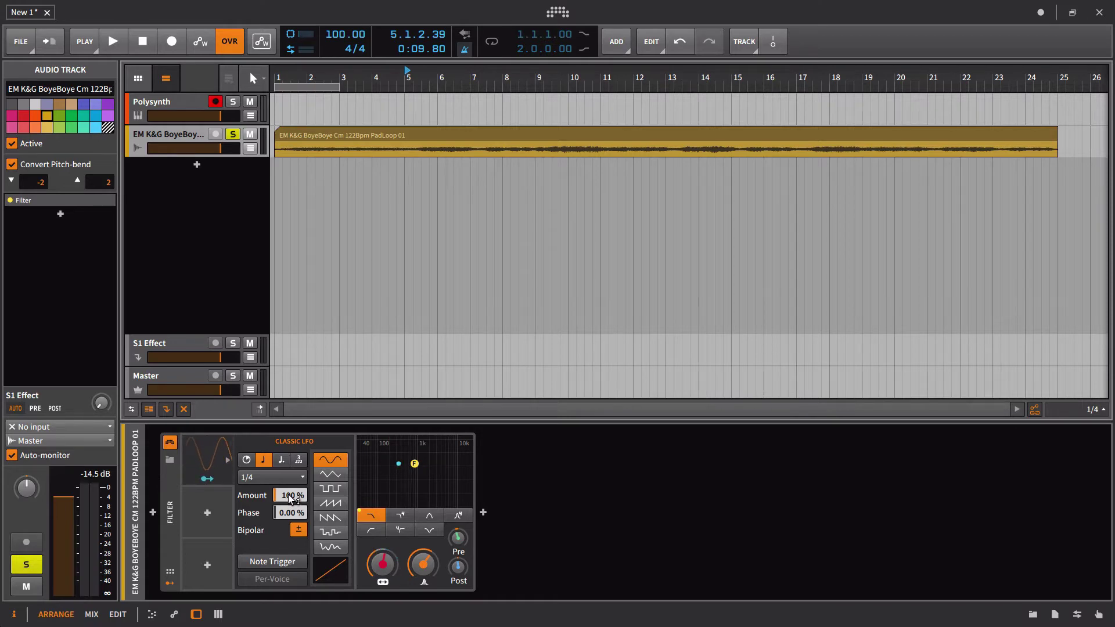
# Step: Inspect the filter's Classic LFO and its Cutoff modulation, and try the Amount control before returning it to 100 %
pyautogui.click(199, 458)
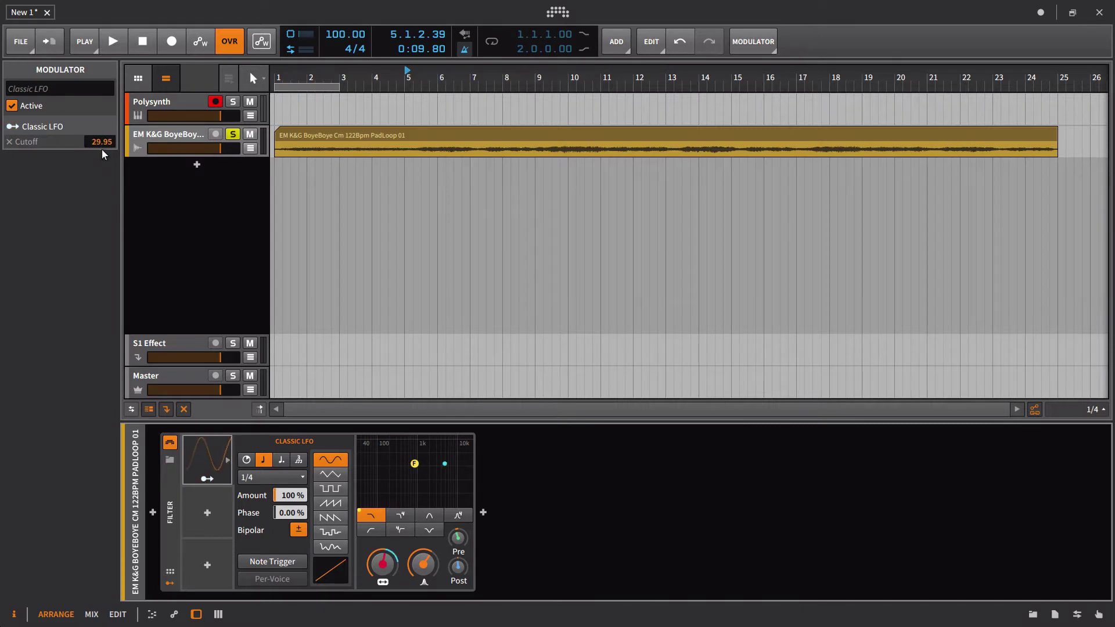
pyautogui.click(208, 479)
pyautogui.moveTo(289, 496); pyautogui.dragTo(289, 498)
pyautogui.moveTo(285, 498); pyautogui.dragTo(297, 493)
# Step: Set the rate of the filter's Classic LFO to 1/1 and briefly play the pad loop from bar 5
pyautogui.moveTo(412, 74); pyautogui.dragTo(370, 75)
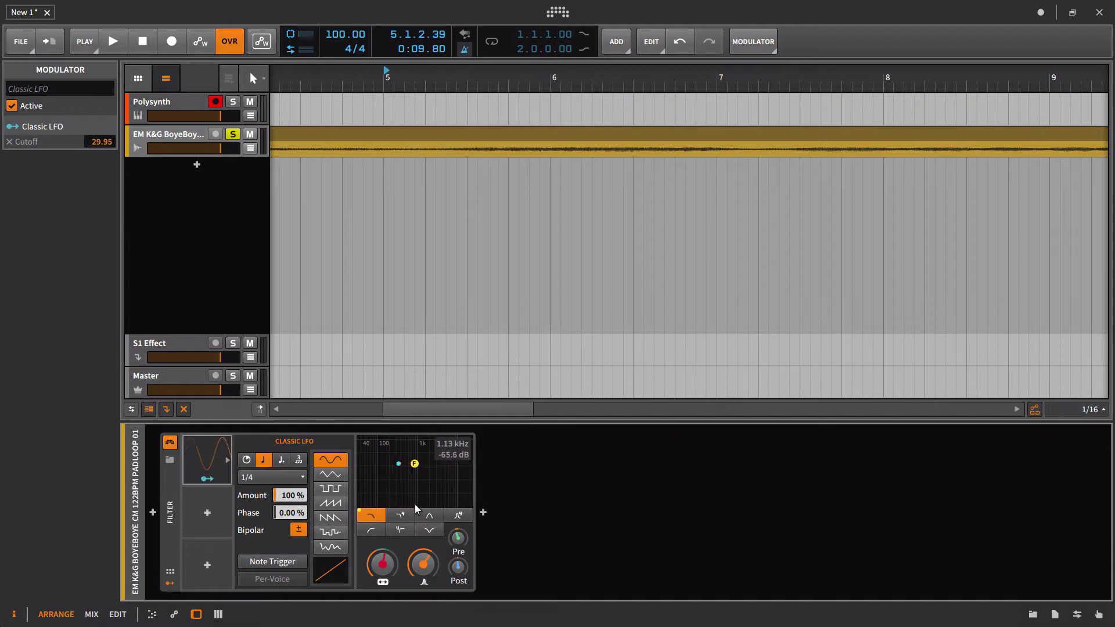
pyautogui.click(277, 477)
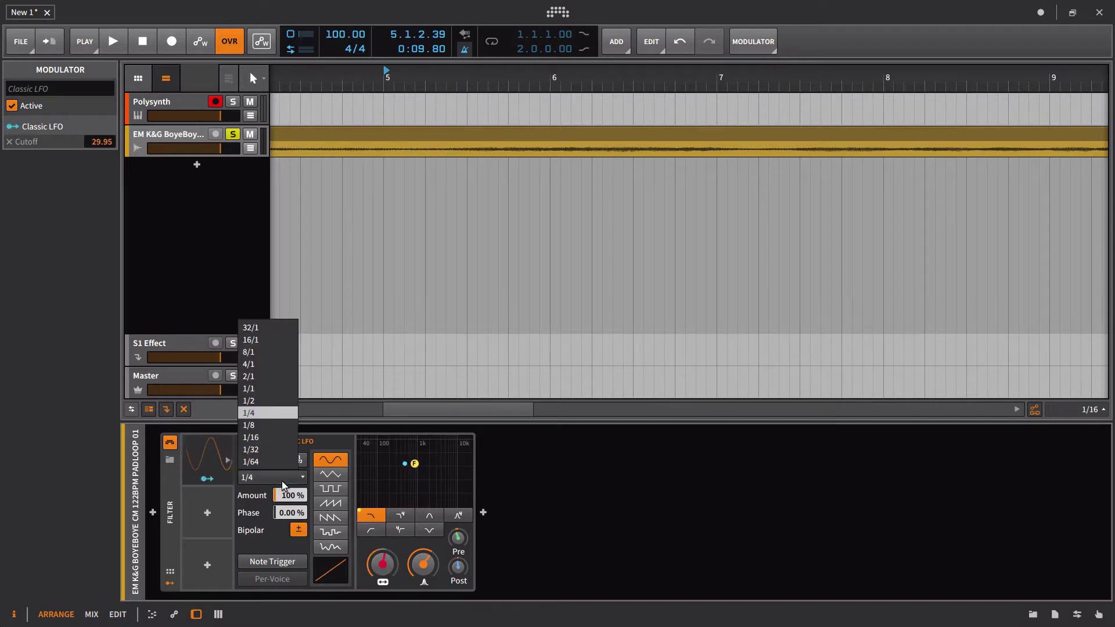
pyautogui.click(282, 391)
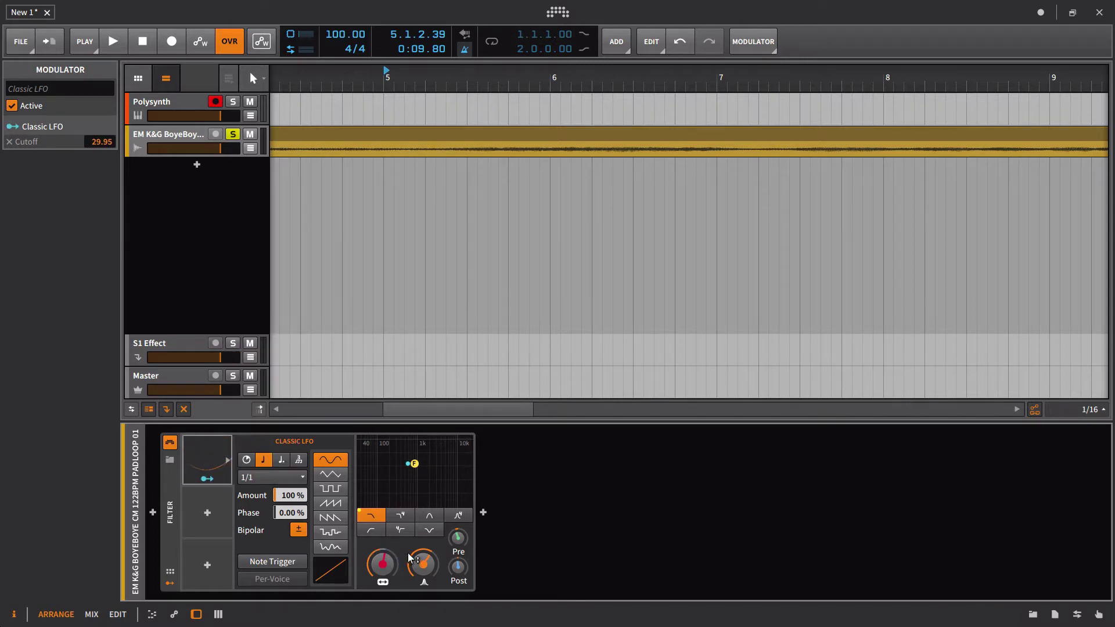
pyautogui.press('space')
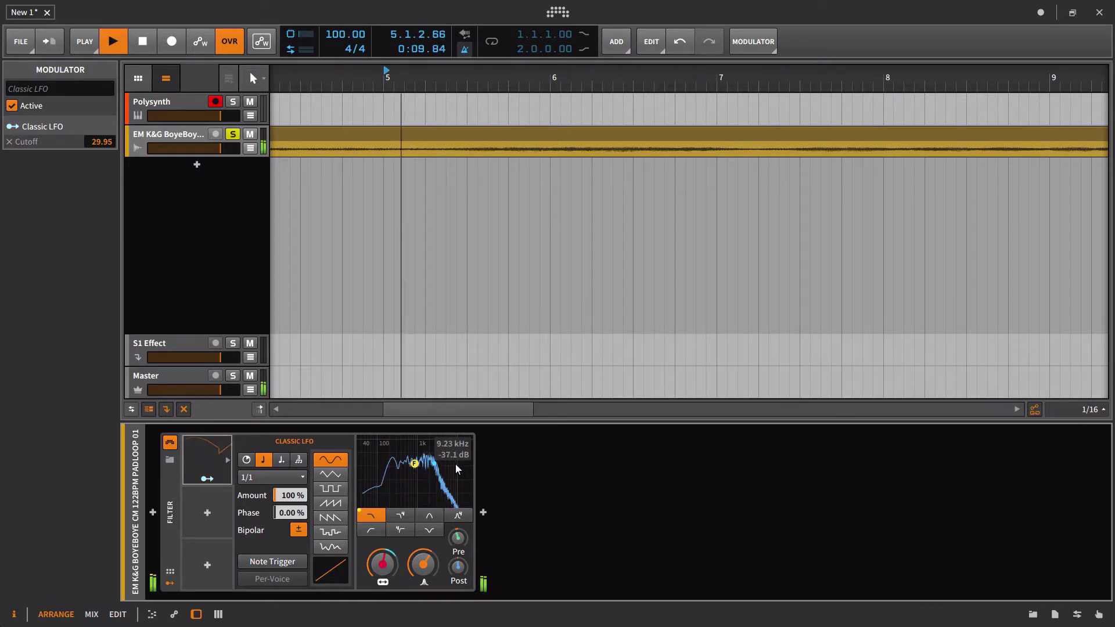
pyautogui.press('space')
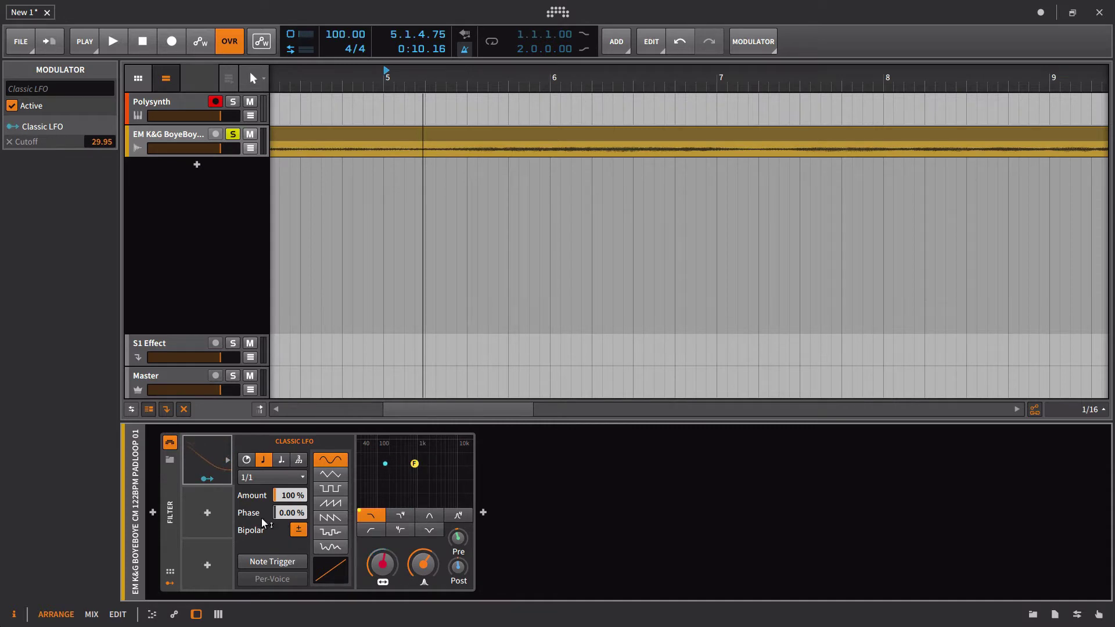
# Step: Set the Phase of the filter's Classic LFO to about 25.2 % and test it by playing from bar 5
pyautogui.moveTo(281, 519); pyautogui.dragTo(280, 511)
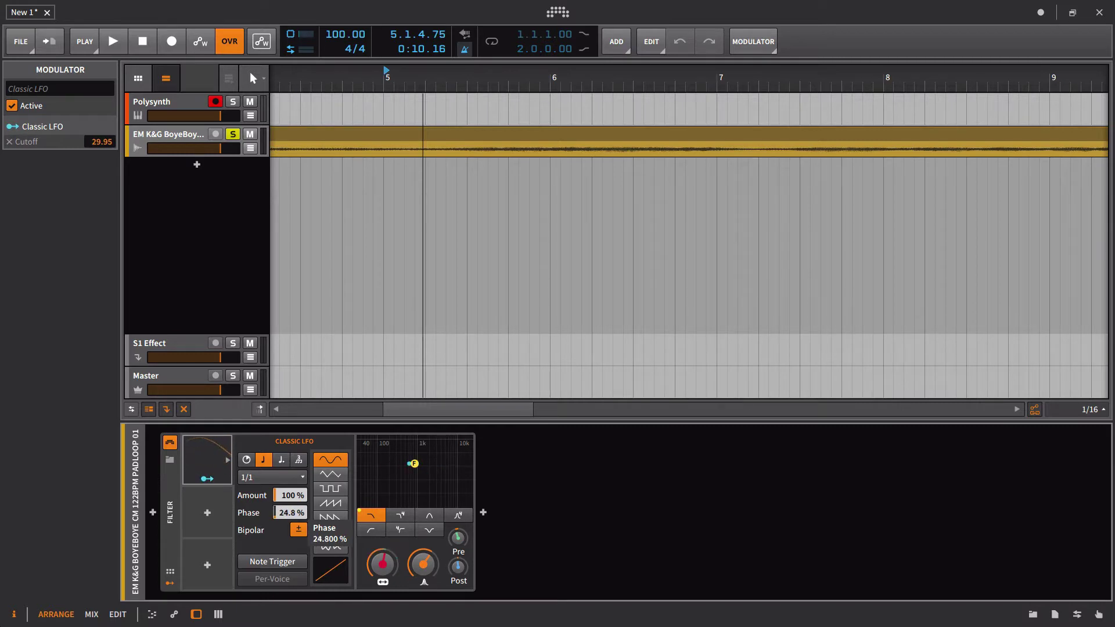
pyautogui.moveTo(280, 511); pyautogui.dragTo(353, 563)
pyautogui.press('space')
pyautogui.moveTo(400, 576)
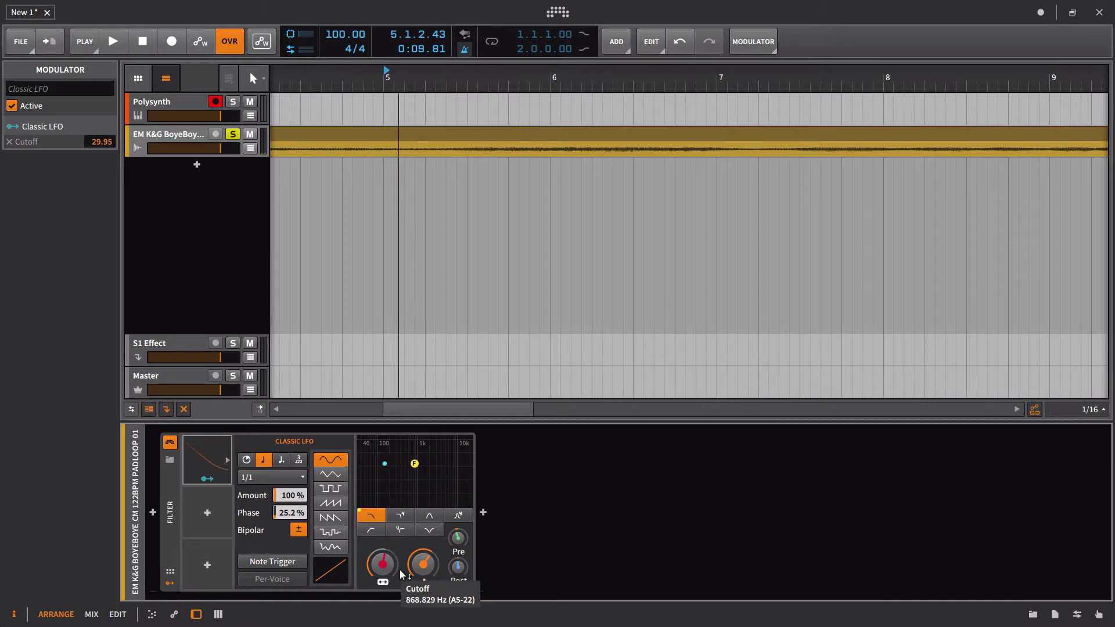
pyautogui.press('space')
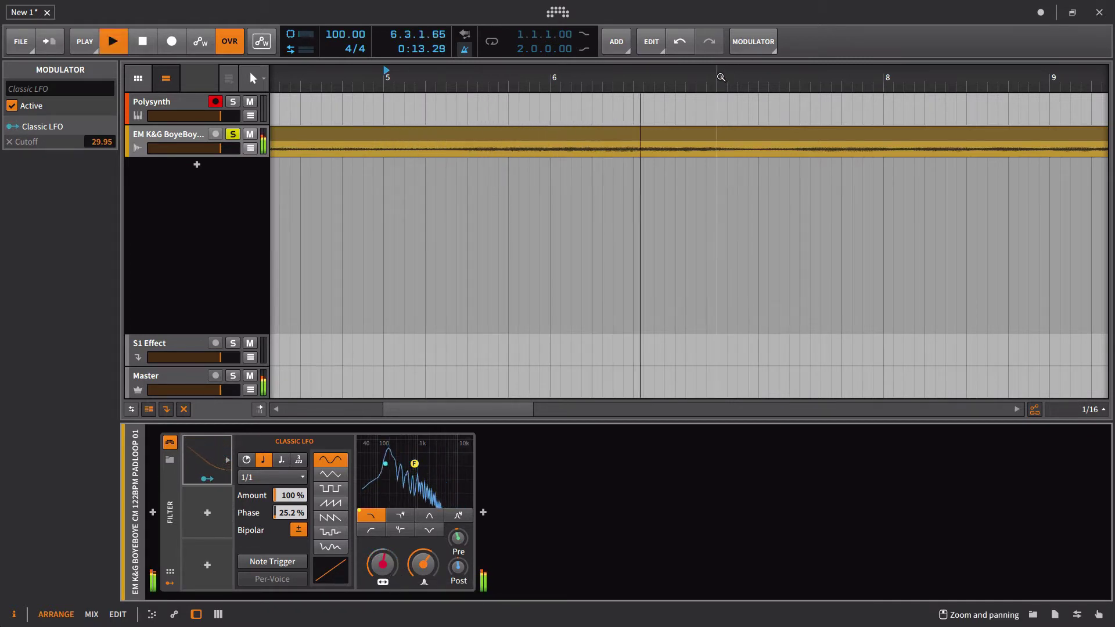
pyautogui.press('space')
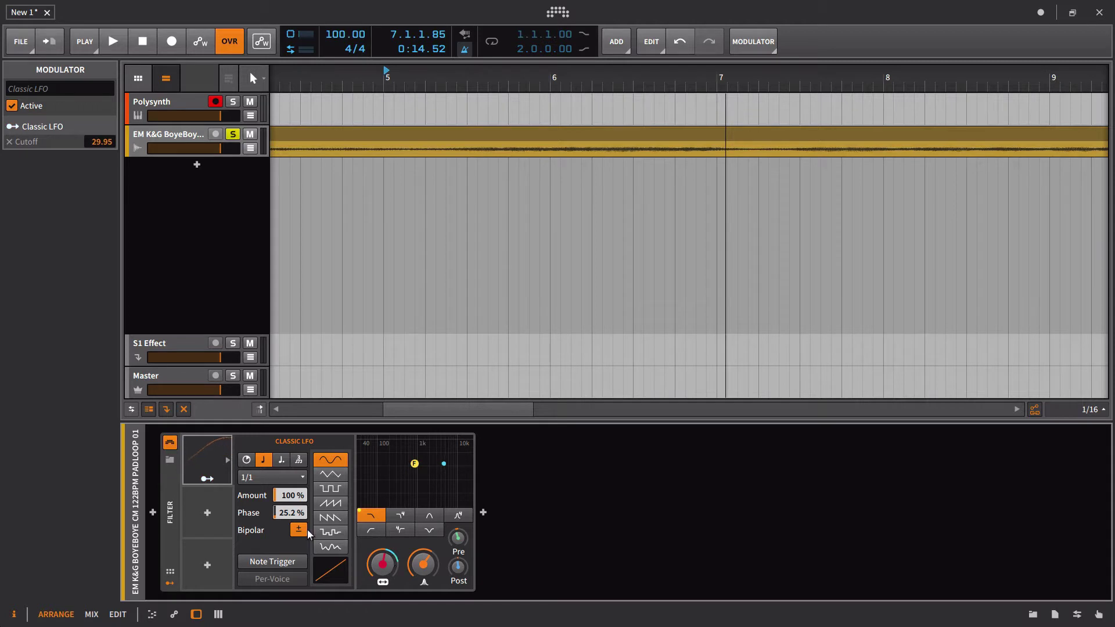
# Step: Set the Phase of the filter's Classic LFO to about 50.4 % and briefly play the pad loop
pyautogui.moveTo(288, 513); pyautogui.dragTo(288, 505)
pyautogui.press('space')
pyautogui.press('space')
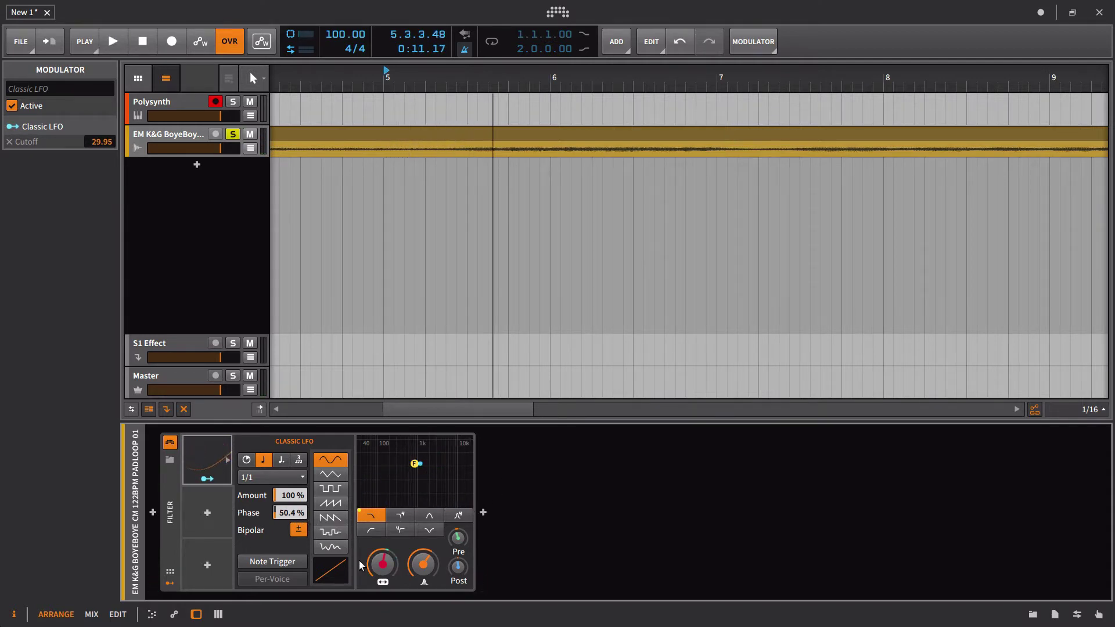
# Step: Try a Phase of about 75.2 % on the filter's Classic LFO during playback, then reset it to 0 %
pyautogui.moveTo(290, 516); pyautogui.dragTo(289, 505)
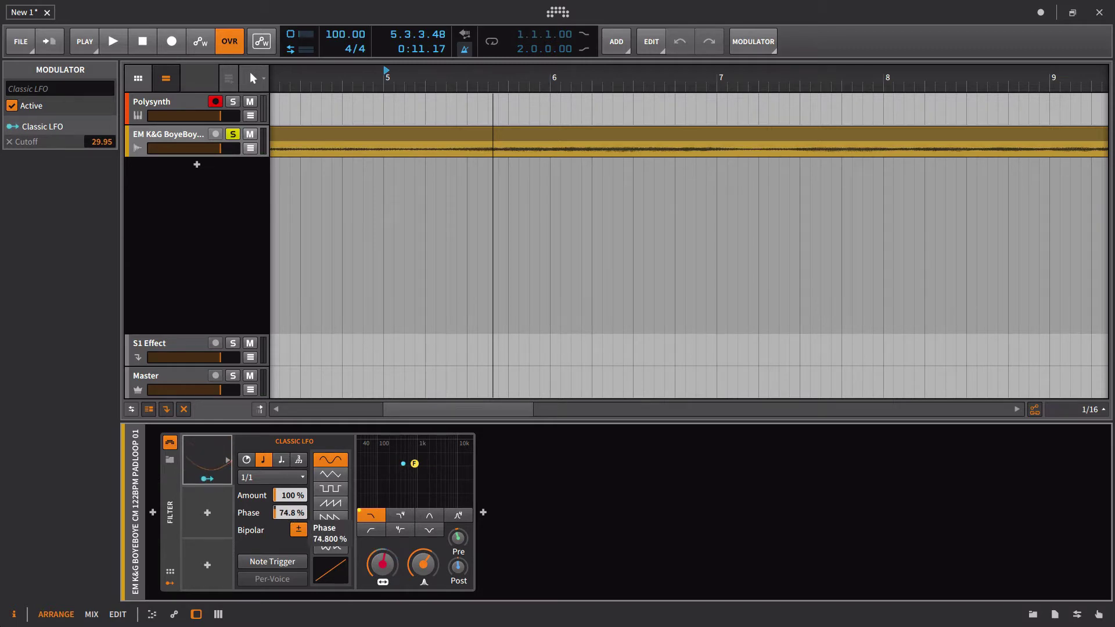
pyautogui.press('space')
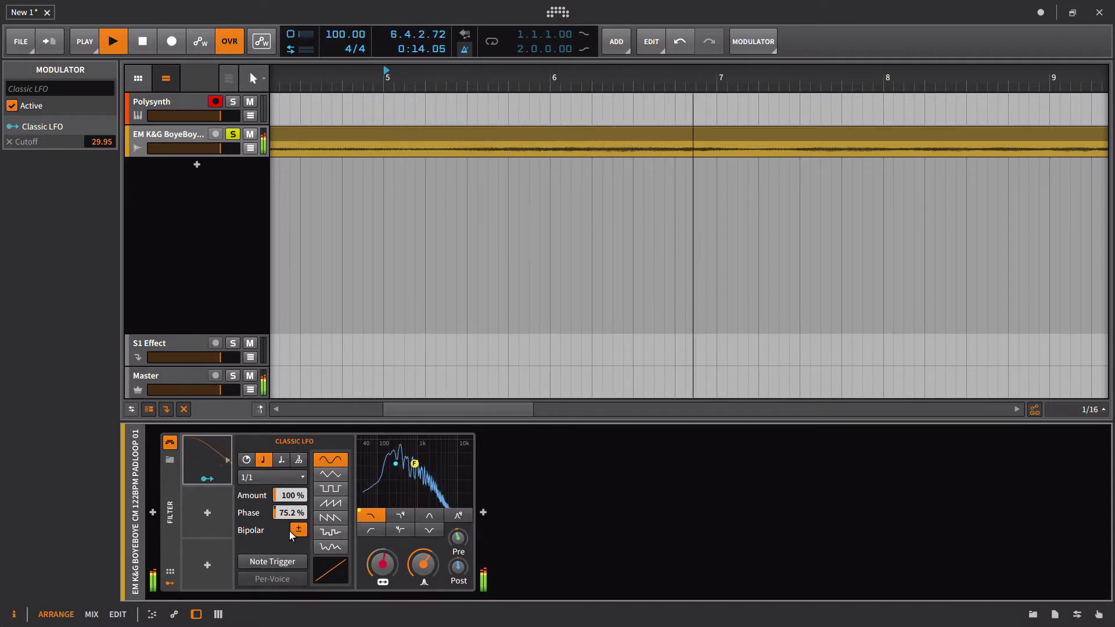
pyautogui.press('space')
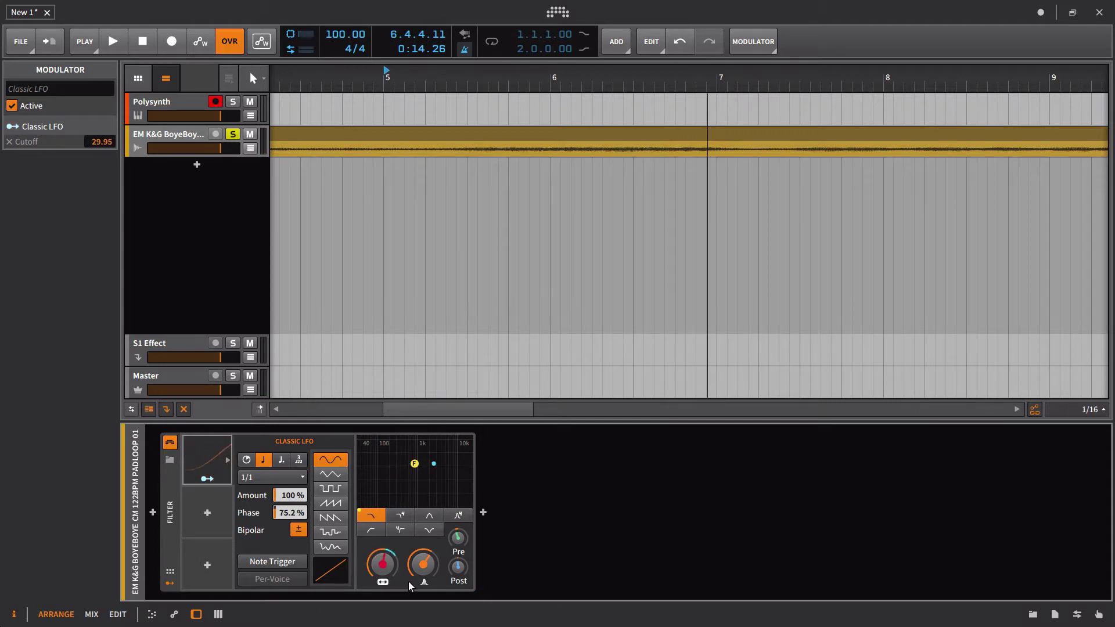
pyautogui.moveTo(285, 514); pyautogui.dragTo(285, 601)
# Step: Turn off Bipolar on the filter's Classic LFO and bend its waveform curve upward
pyautogui.click(299, 529)
pyautogui.moveTo(333, 573); pyautogui.dragTo(314, 509)
# Step: Set the rate of the filter's Classic LFO to 1/4 and start playback from bar 5
pyautogui.click(278, 480)
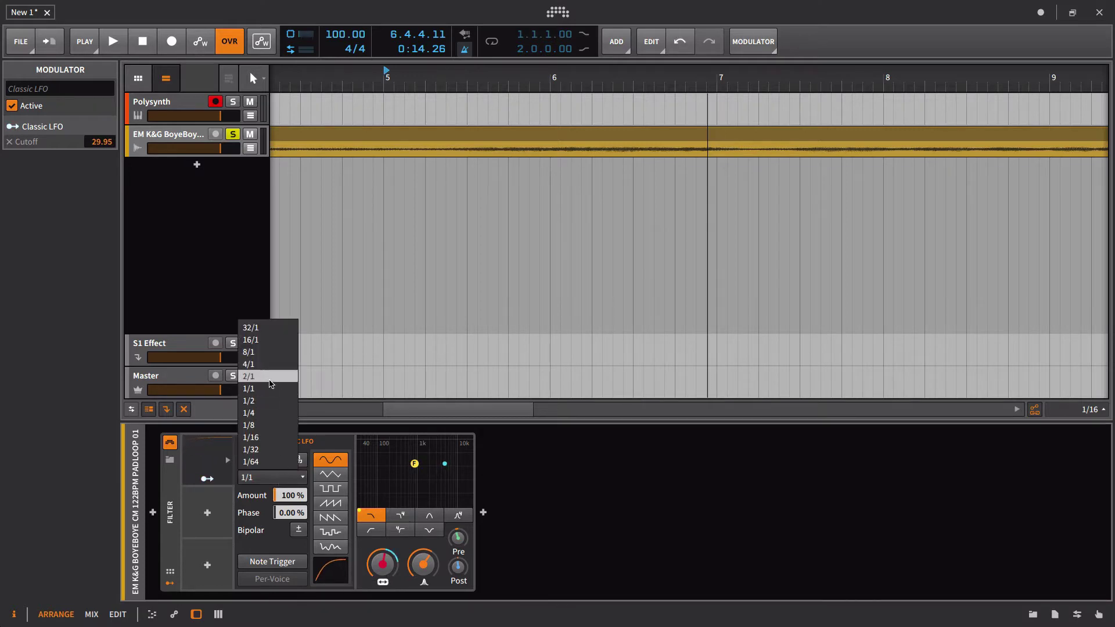
pyautogui.click(250, 413)
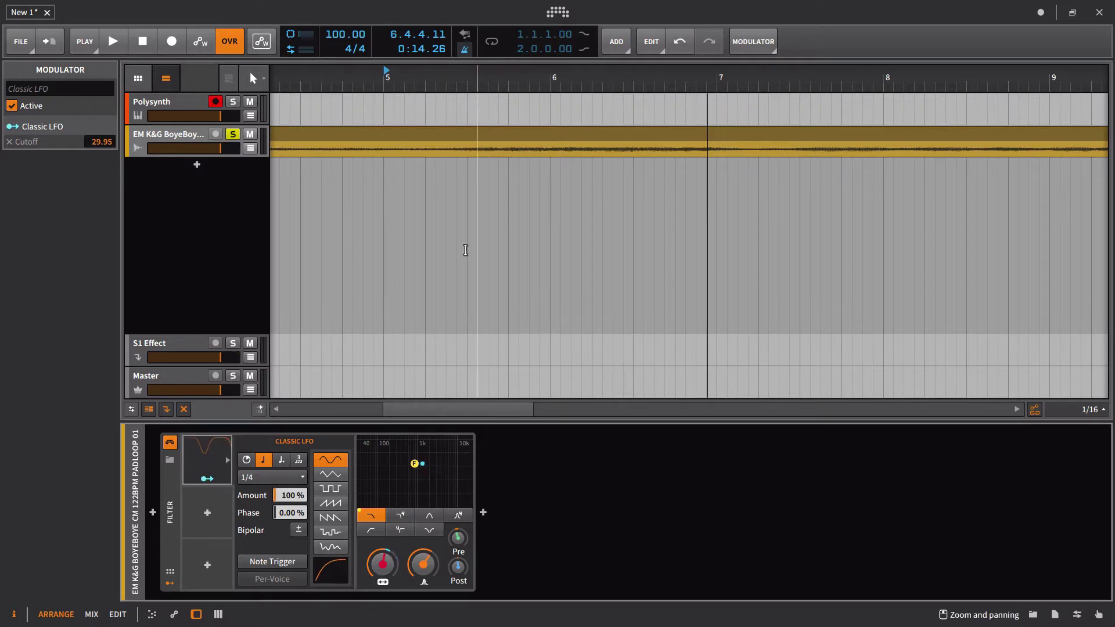
pyautogui.press('space')
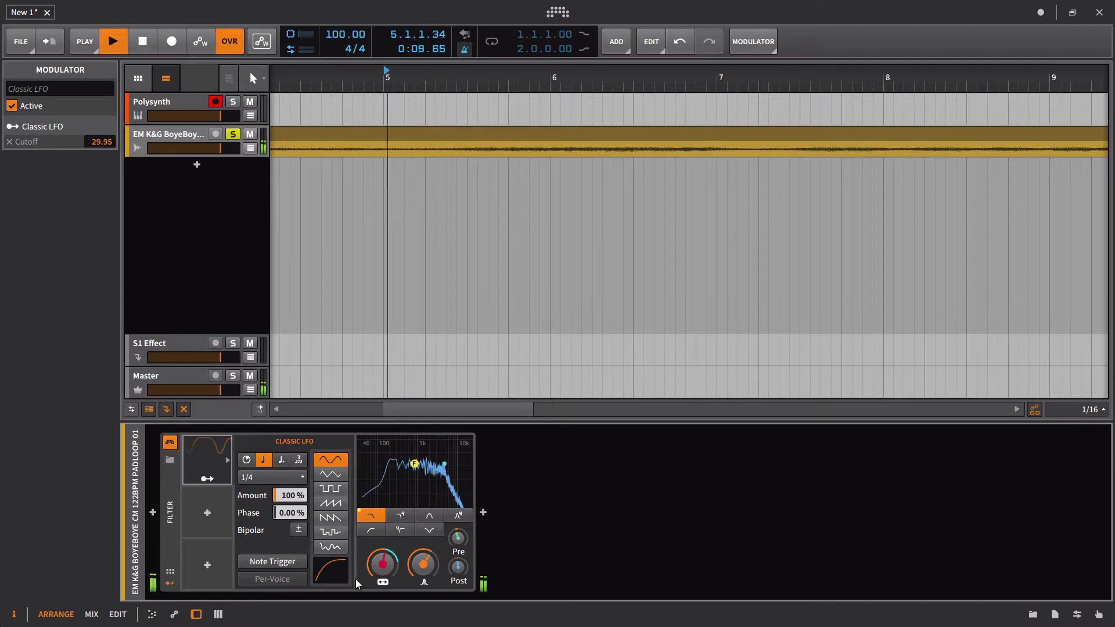
# Step: Turn Bipolar back on for the filter's Classic LFO, try bending the curve during playback, and stop
pyautogui.click(298, 529)
pyautogui.moveTo(349, 582)
pyautogui.mouseDown()
pyautogui.moveTo(349, 602)
pyautogui.moveTo(349, 540)
pyautogui.moveTo(336, 572)
pyautogui.mouseUp()
pyautogui.press('space')
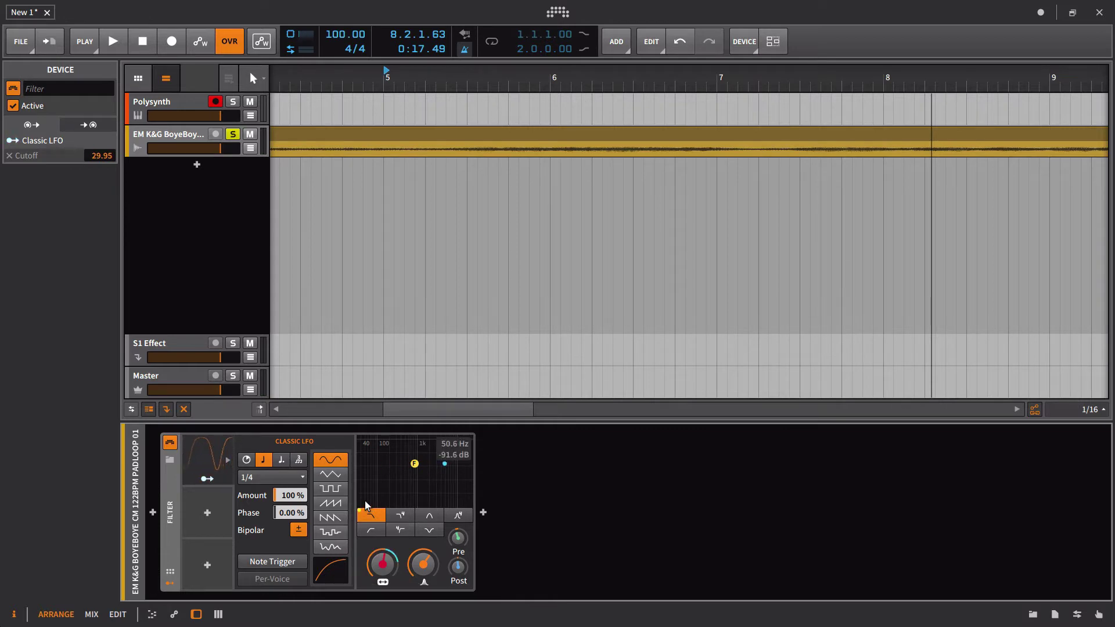
# Step: Try the smooth random waveform with a Curve of 100 %, play from bar 5 and bend the curve downward
pyautogui.click(330, 547)
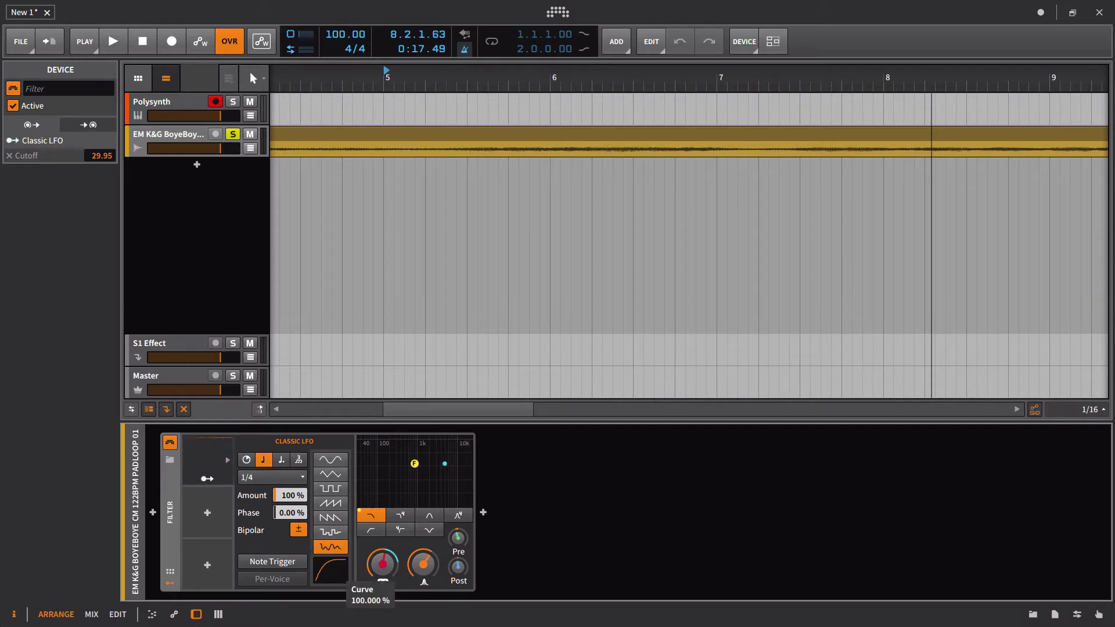
pyautogui.moveTo(335, 566); pyautogui.dragTo(335, 566)
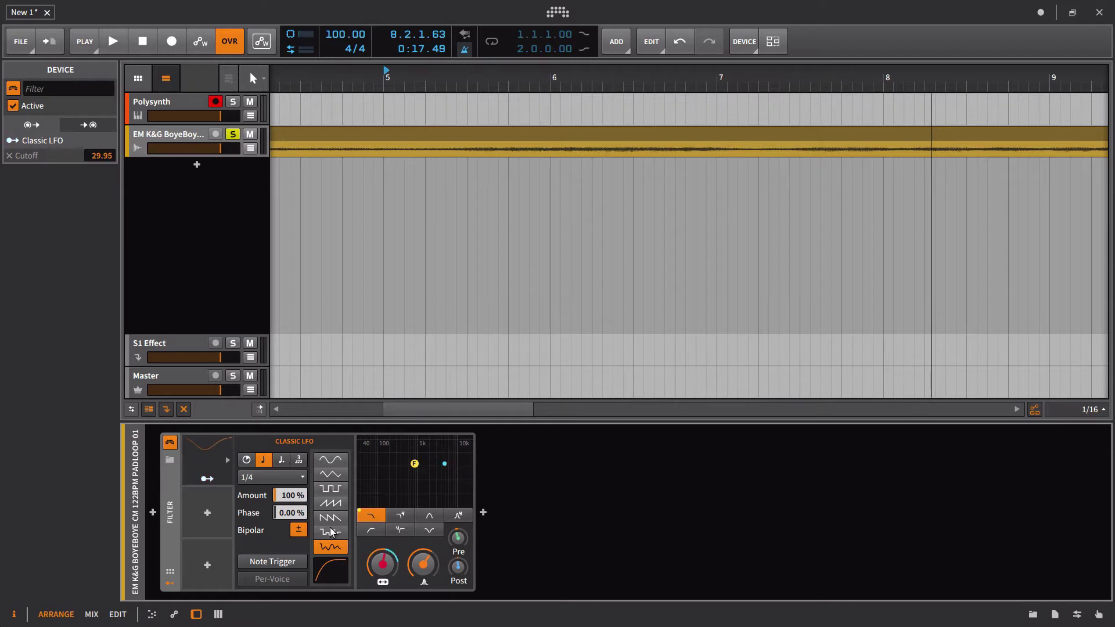
pyautogui.press('space')
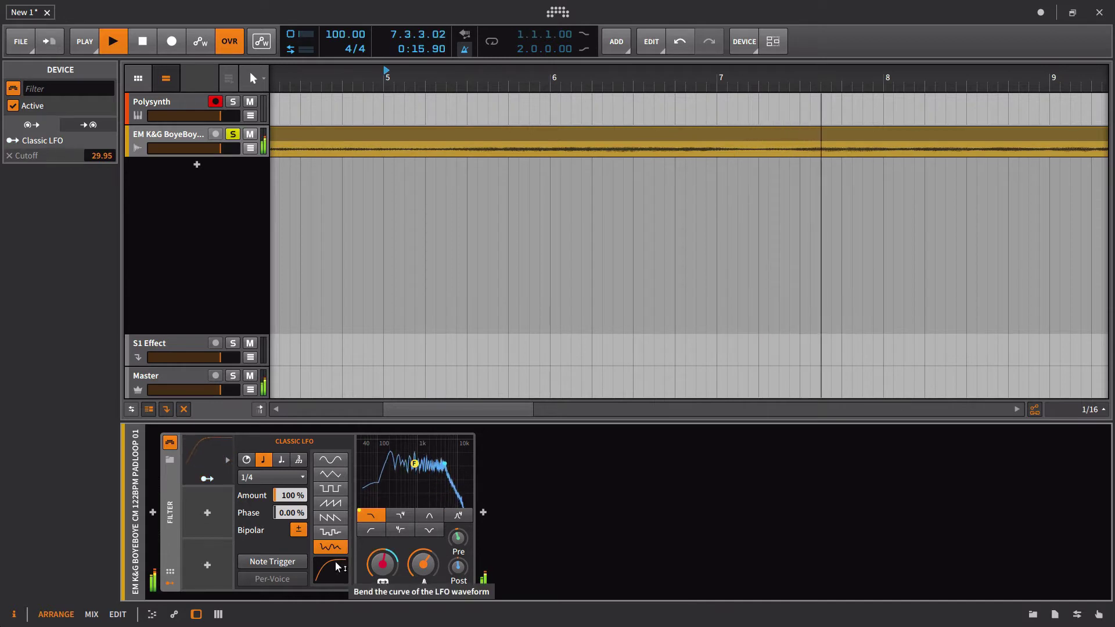
pyautogui.moveTo(355, 570); pyautogui.dragTo(356, 586)
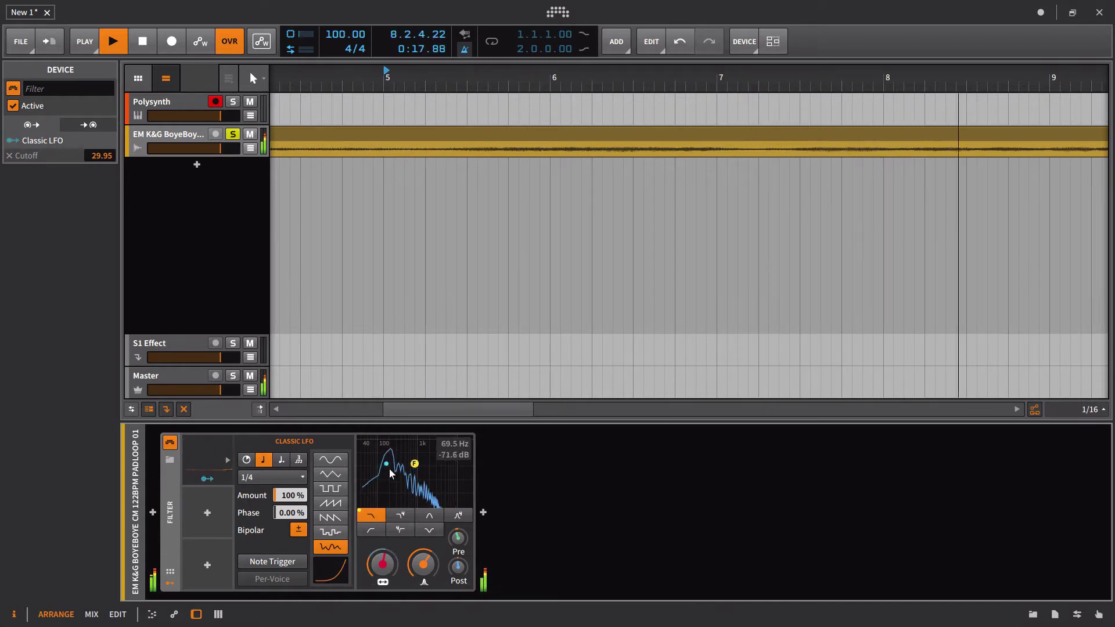
# Step: Try the stepped random waveform on the filter's LFO, bend its curve slightly upward and stop playback
pyautogui.click(336, 532)
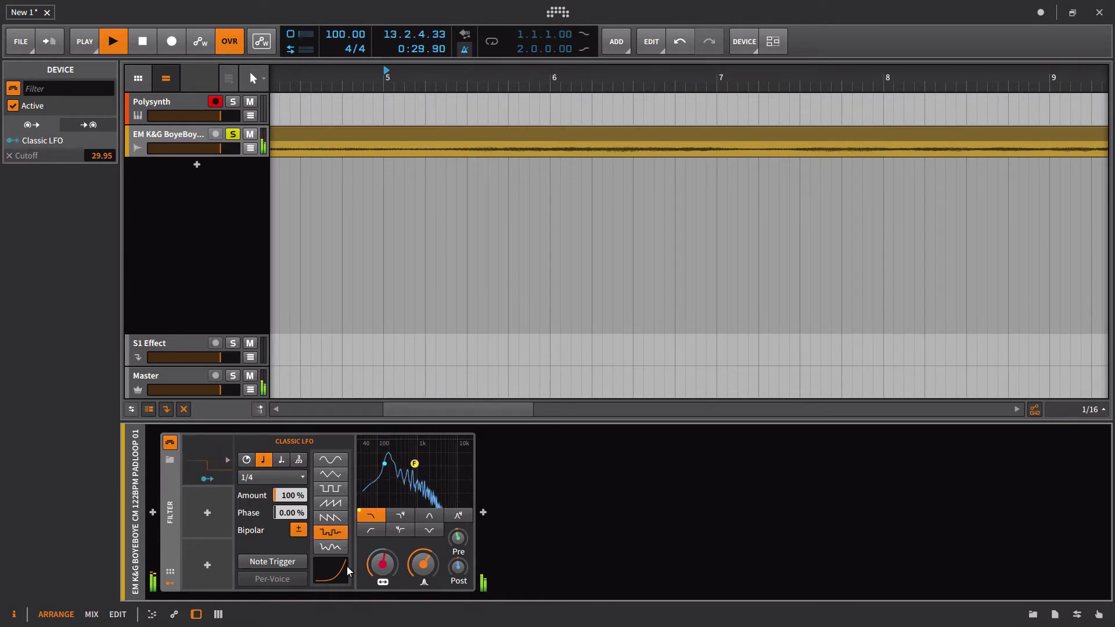
pyautogui.moveTo(348, 578); pyautogui.dragTo(349, 549)
pyautogui.press('space')
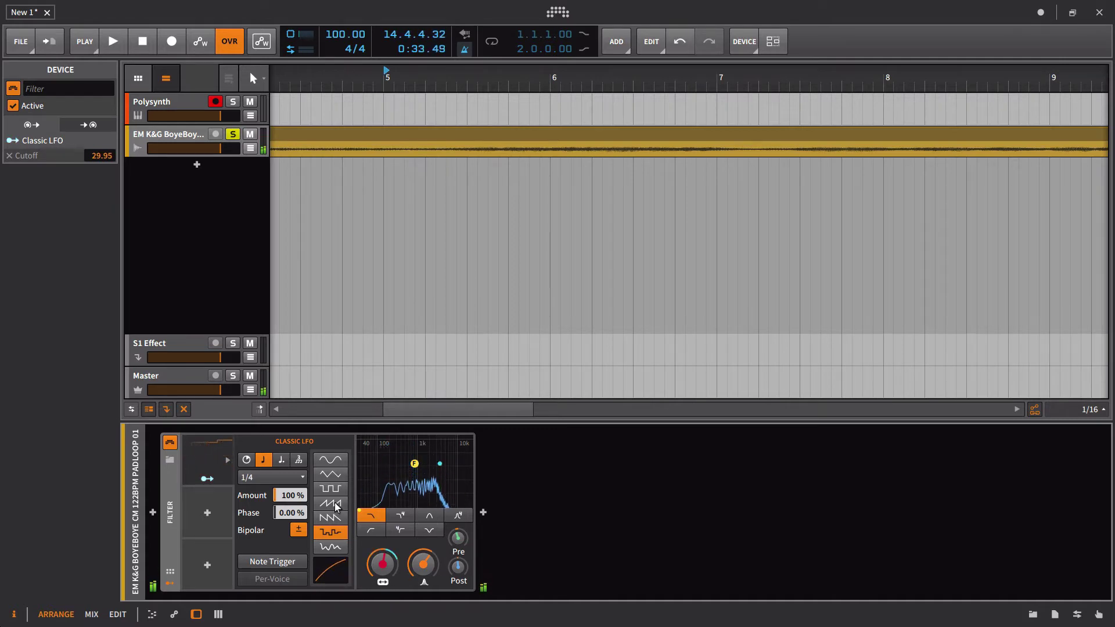
# Step: Set the filter's LFO to the rising sawtooth waveform and straighten its curve while playing from bar 5
pyautogui.click(335, 503)
pyautogui.press('space')
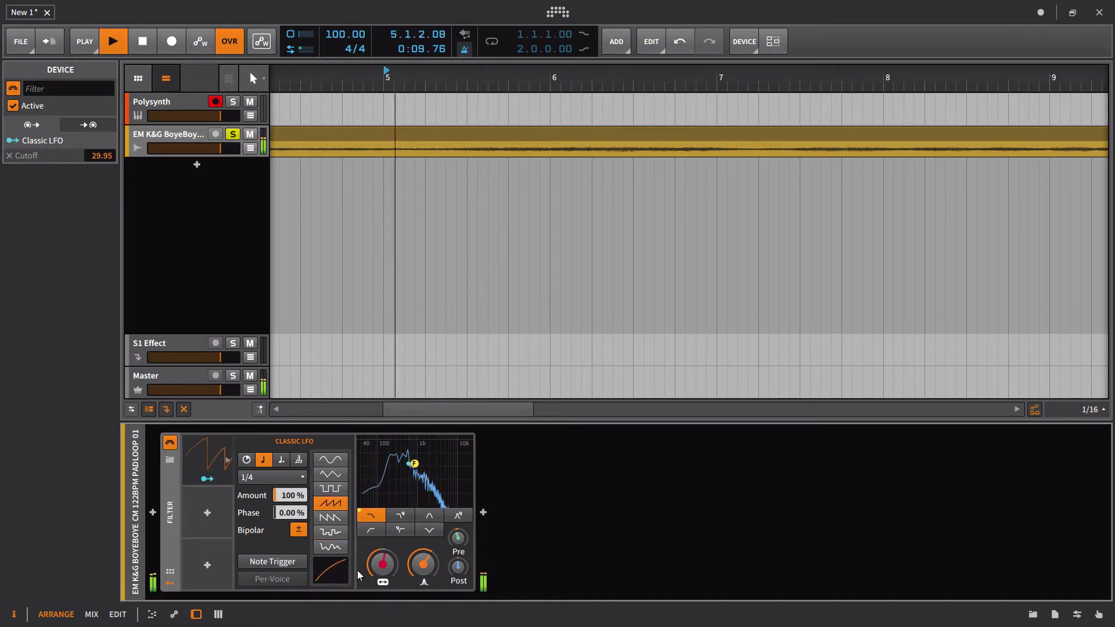
pyautogui.moveTo(335, 571); pyautogui.dragTo(334, 586)
pyautogui.press('space')
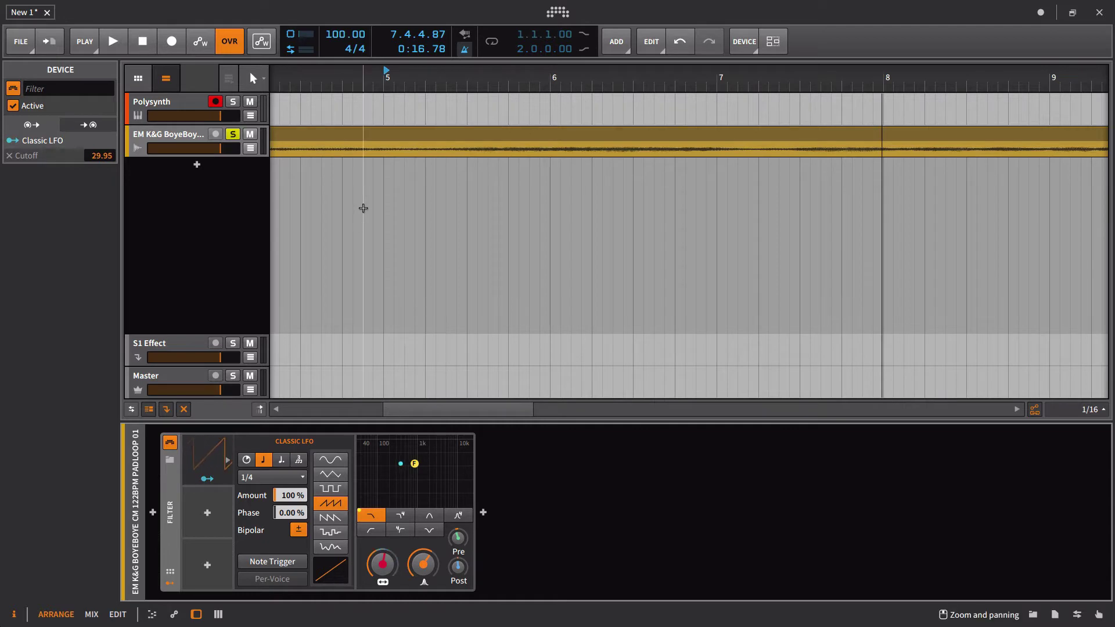
# Step: Select the Polysynth track and enable Per-Voice on its Classic LFO
pyautogui.moveTo(399, 71); pyautogui.dragTo(408, 32)
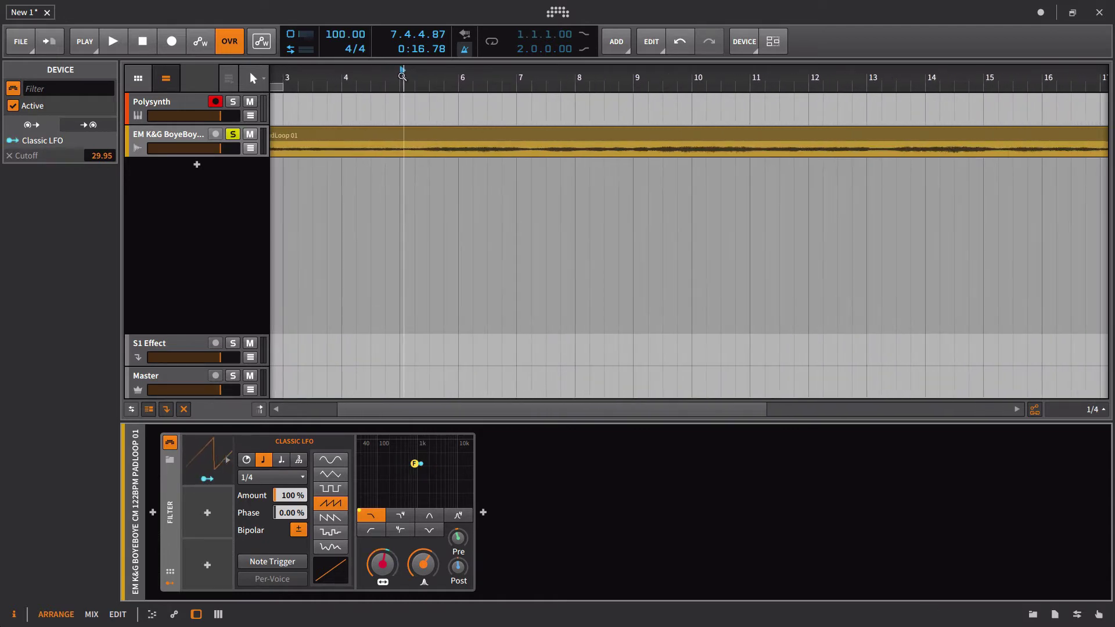
pyautogui.click(166, 103)
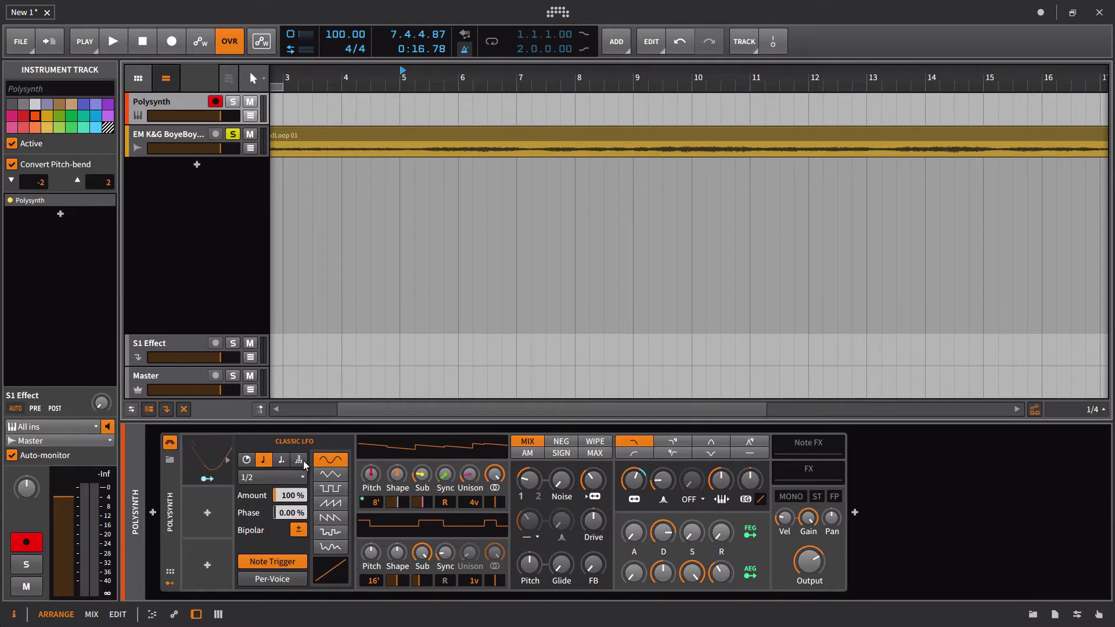
pyautogui.click(285, 582)
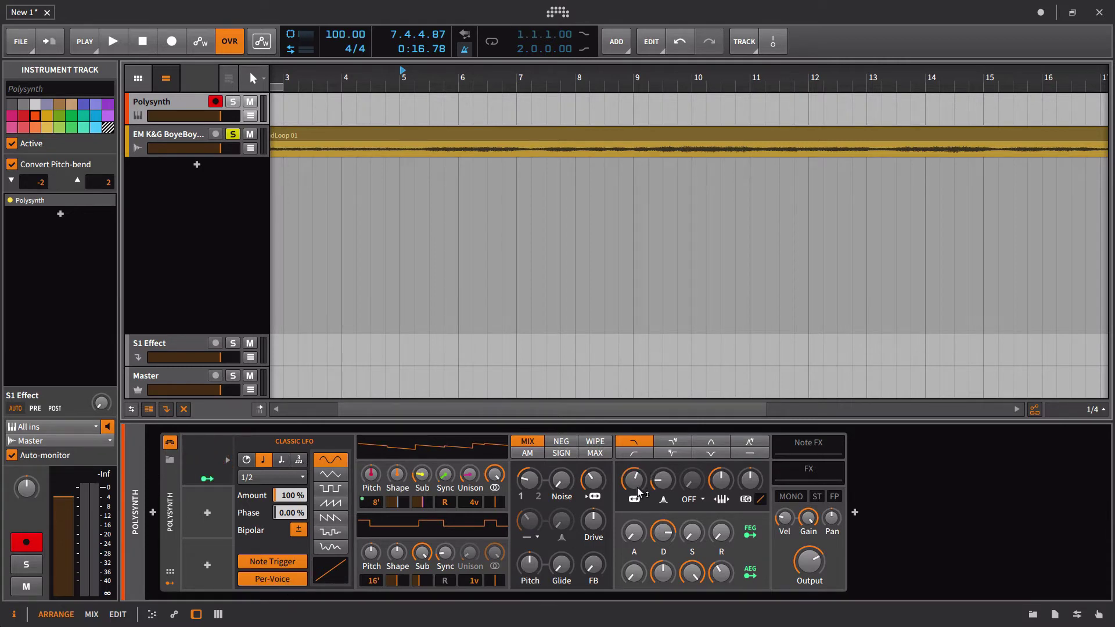
pyautogui.moveTo(638, 491)
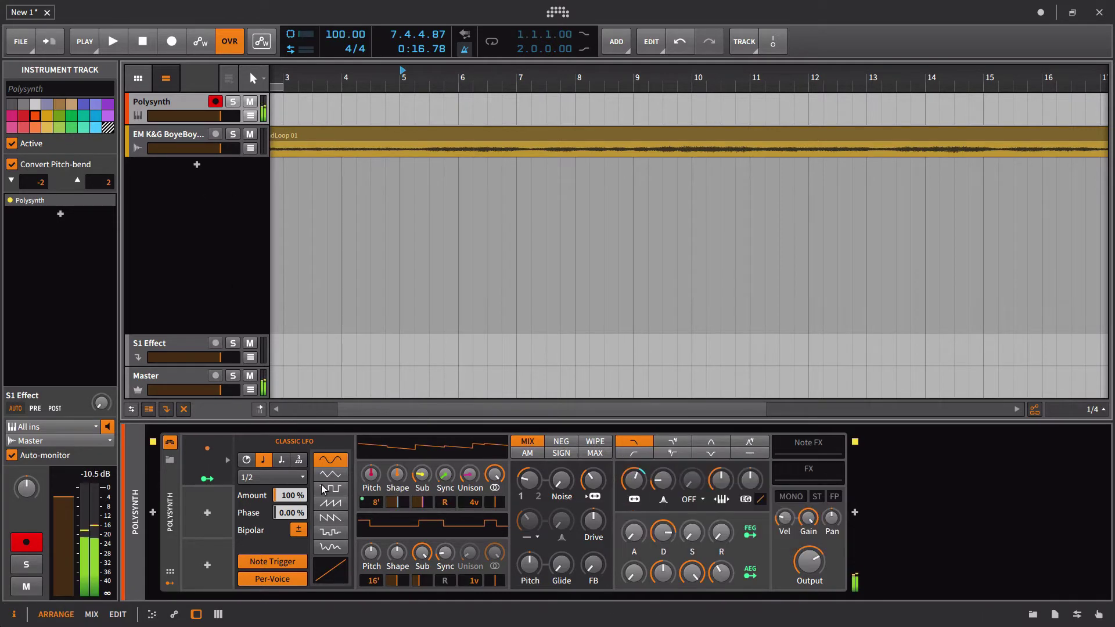
# Step: Set the rate of the Polysynth's Classic LFO to 1/4 and compare the sound with Per-Voice off and on
pyautogui.click(301, 474)
pyautogui.click(269, 415)
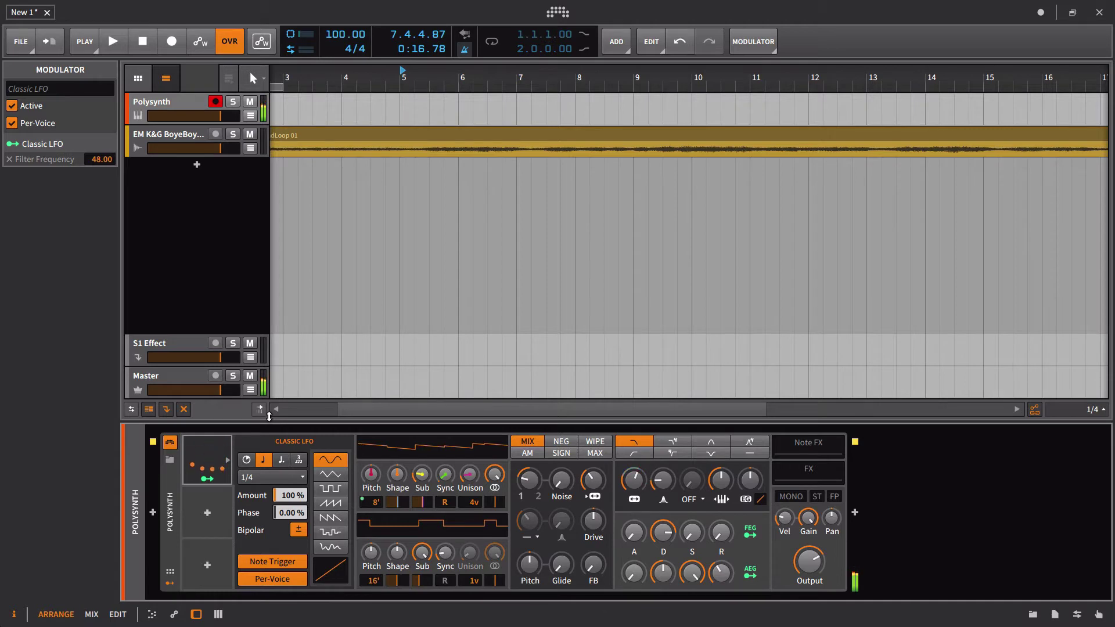
pyautogui.click(283, 578)
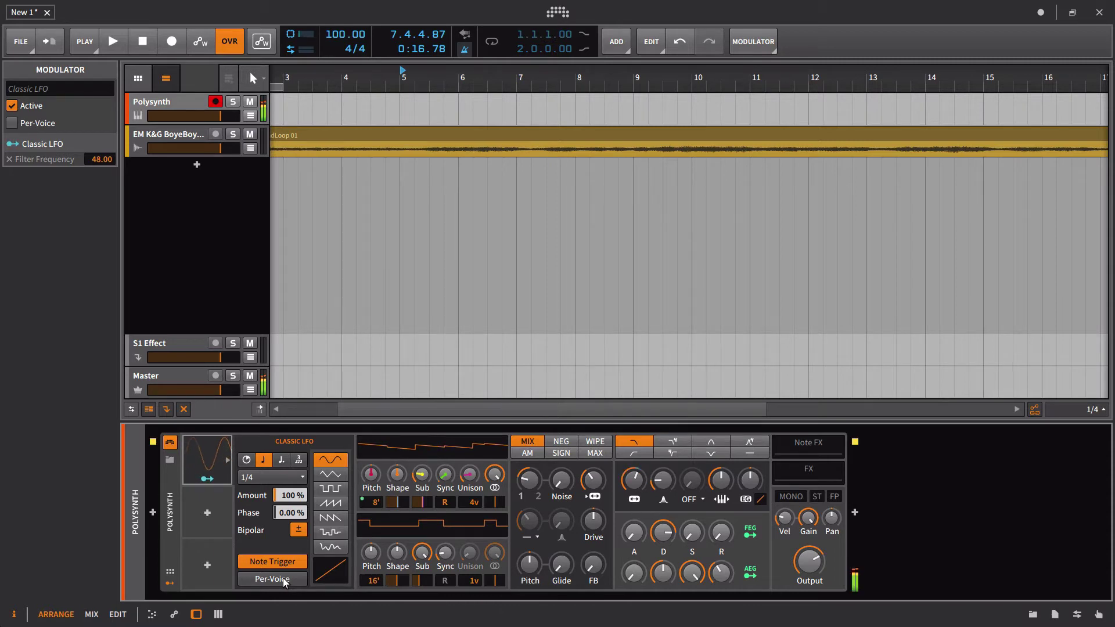
pyautogui.click(283, 578)
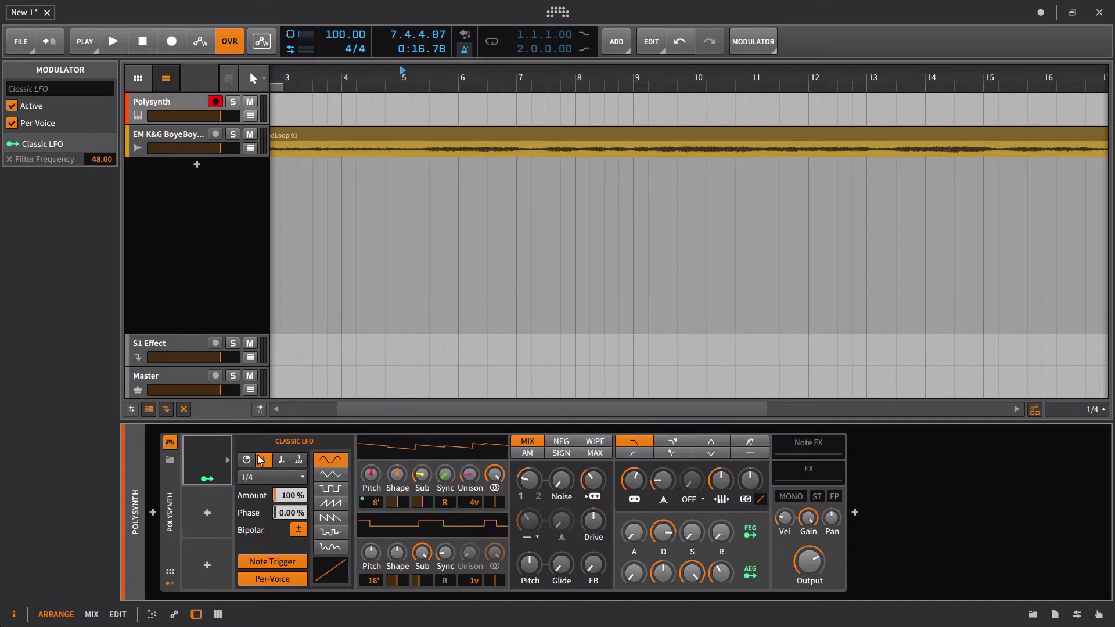
# Step: Examine the available note-value rates of the Polysynth's Classic LFO, keeping 1/4
pyautogui.click(270, 477)
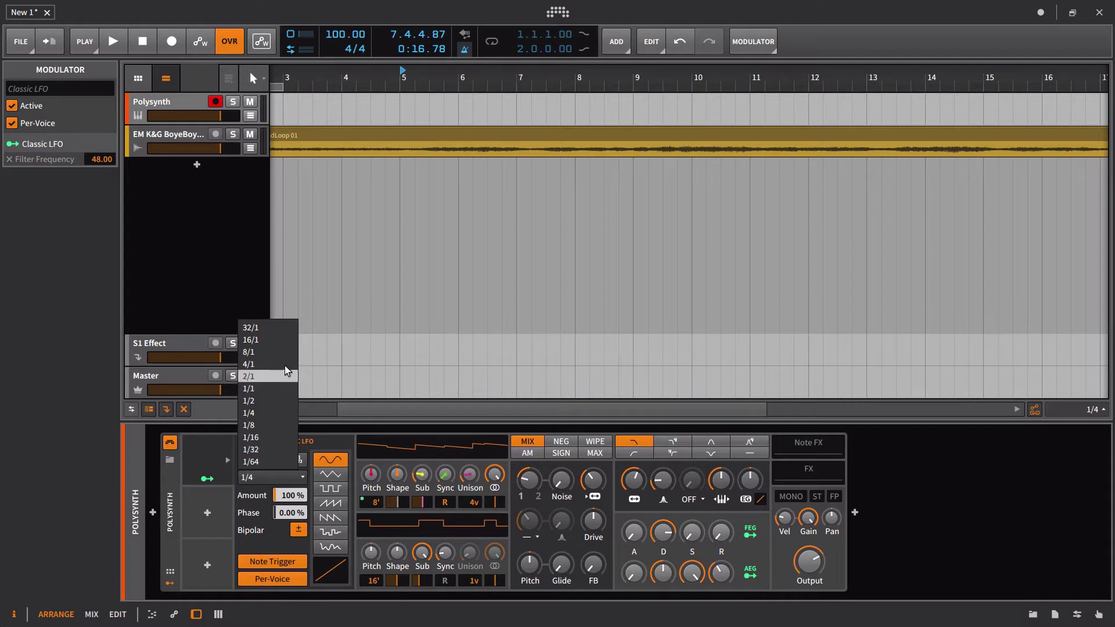
pyautogui.click(202, 513)
pyautogui.click(257, 482)
pyautogui.click(256, 483)
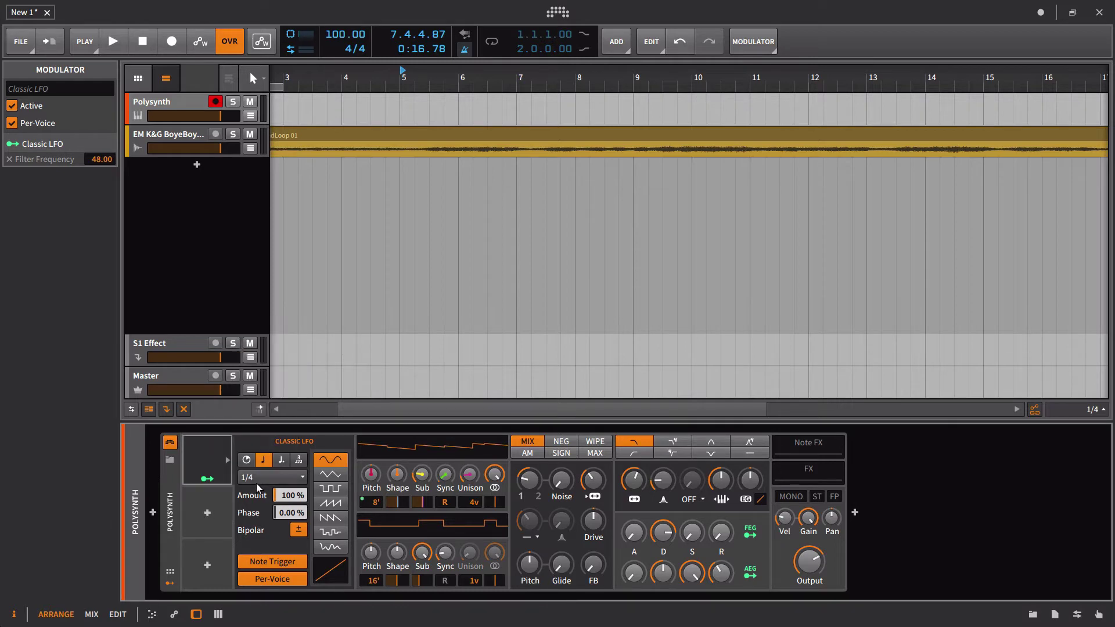
pyautogui.click(256, 483)
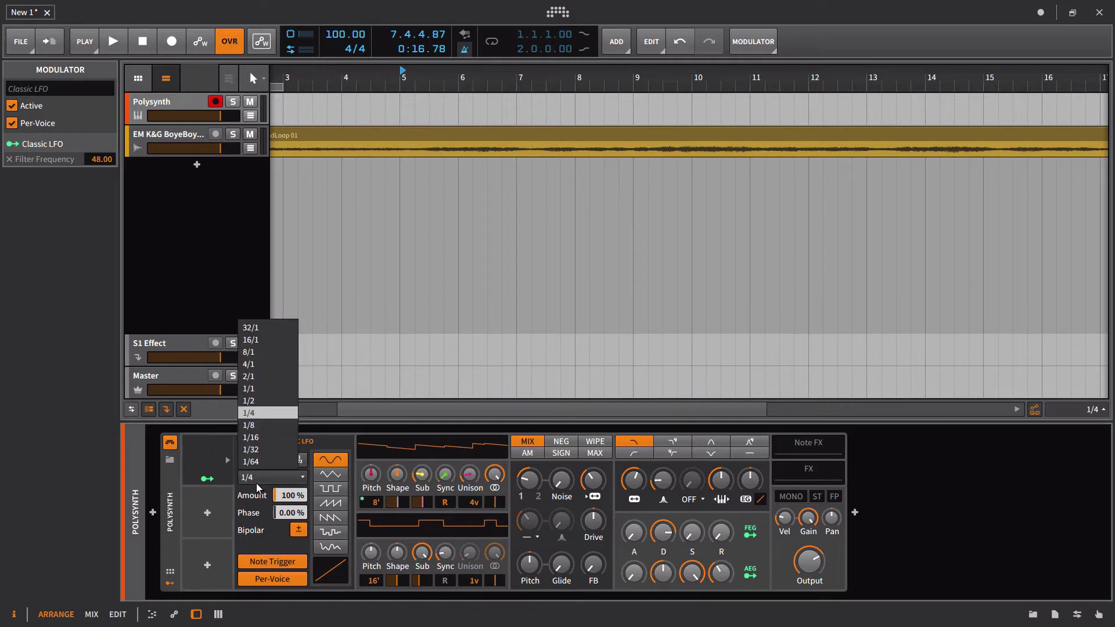
pyautogui.click(265, 419)
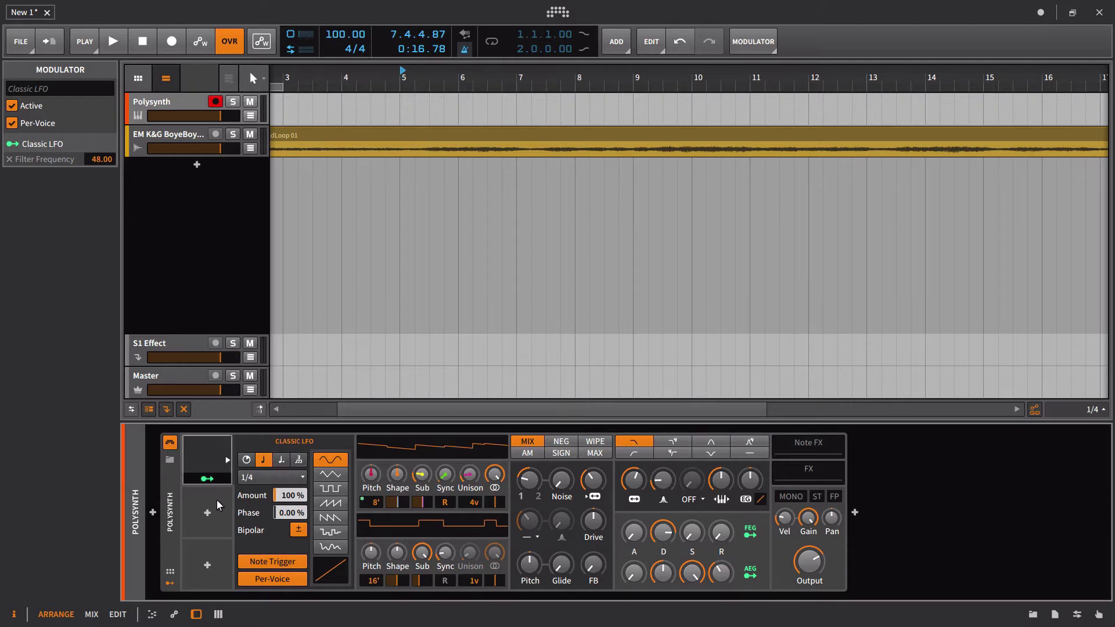
# Step: Switch the Polysynth's Classic LFO rate to hertz and adjust it to about 1.72 Hz
pyautogui.click(246, 460)
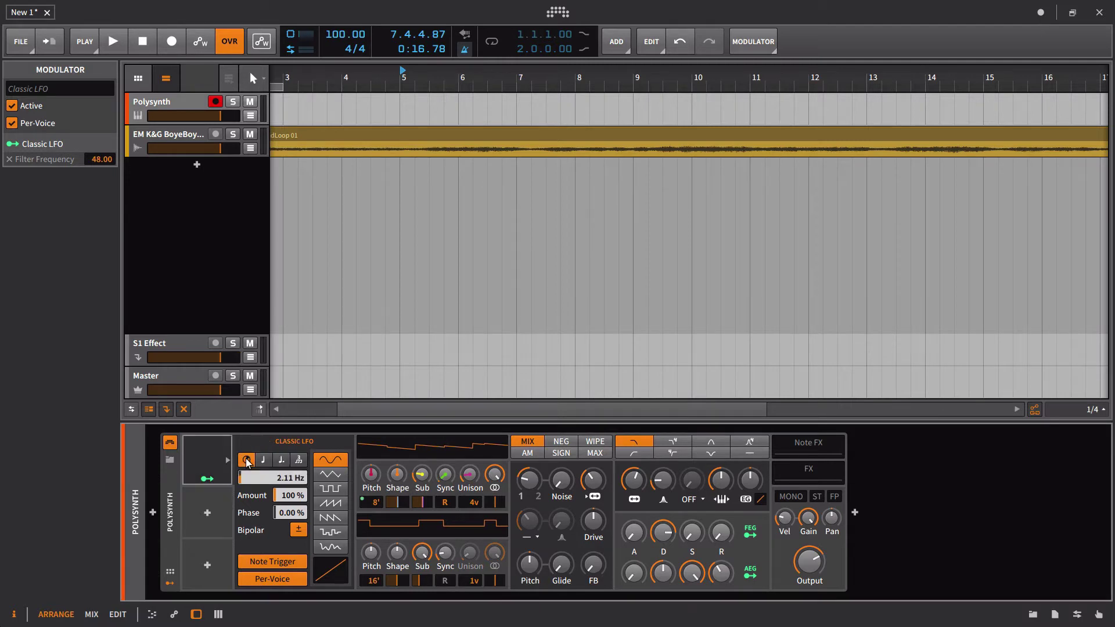
pyautogui.moveTo(285, 481); pyautogui.dragTo(284, 494)
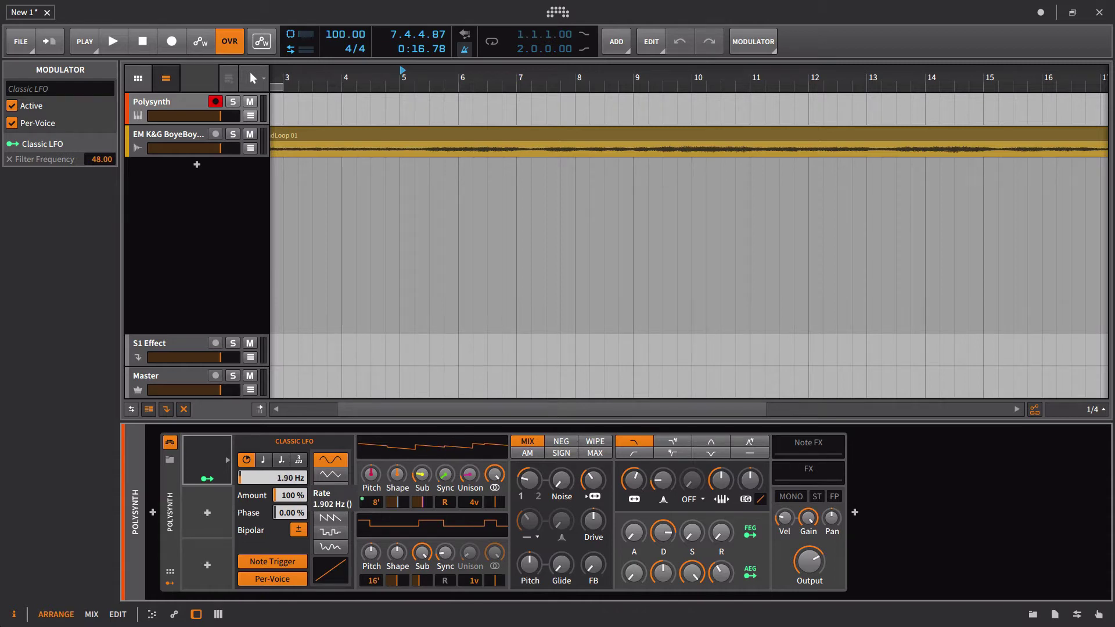
pyautogui.moveTo(288, 481); pyautogui.dragTo(287, 477)
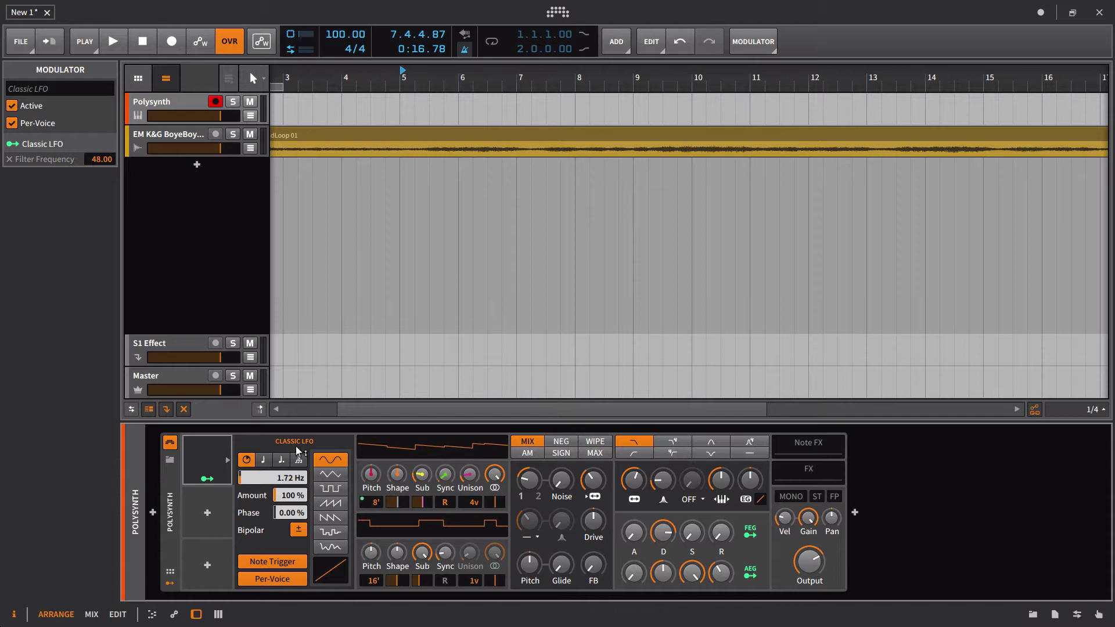
# Step: Solo the pad loop audio track, switch its filter's Classic LFO rate to hertz and play the loop
pyautogui.click(189, 134)
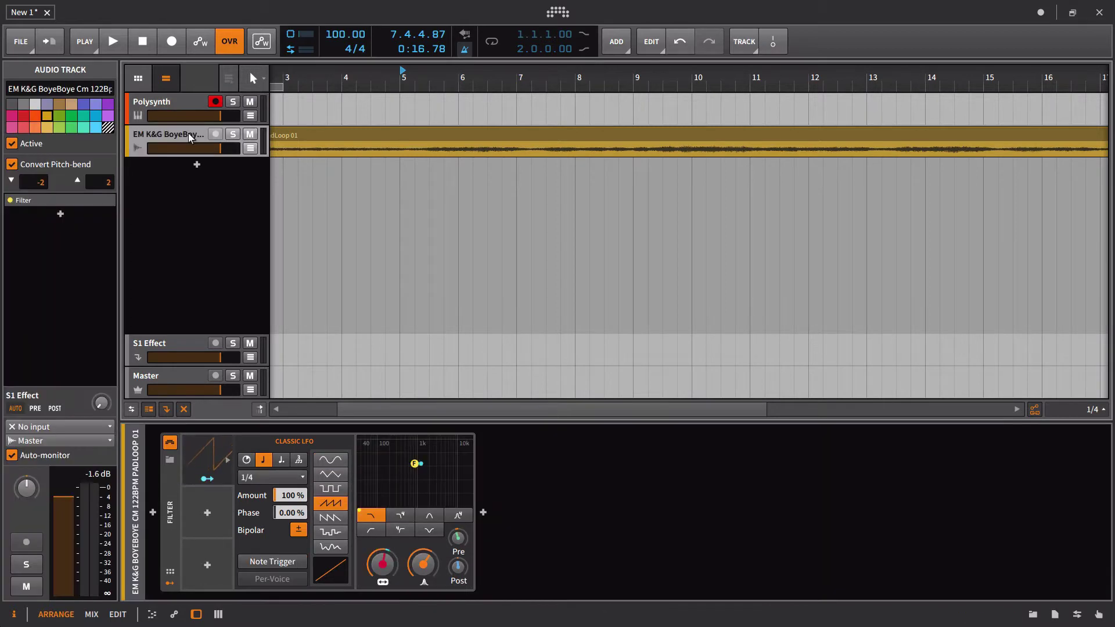
pyautogui.click(229, 138)
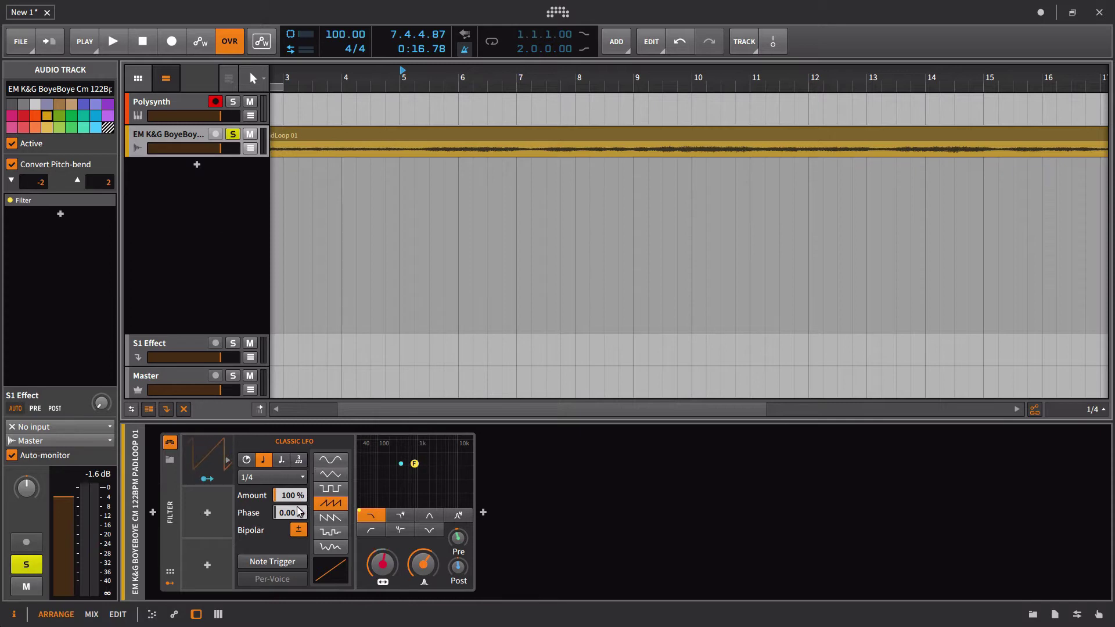
pyautogui.click(246, 460)
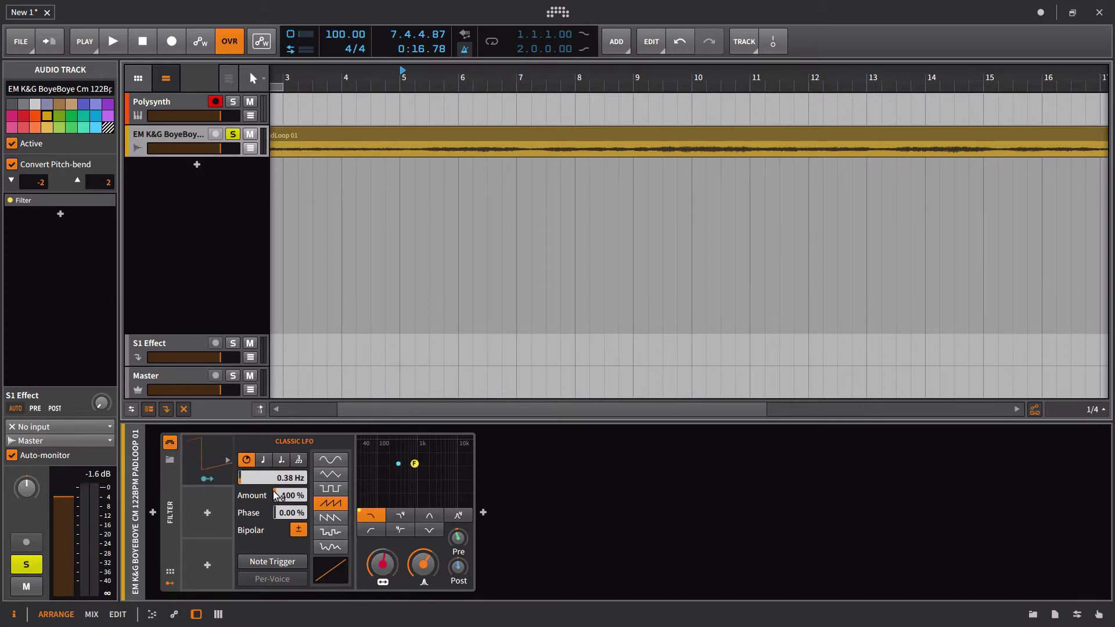
pyautogui.moveTo(416, 76); pyautogui.dragTo(416, 29)
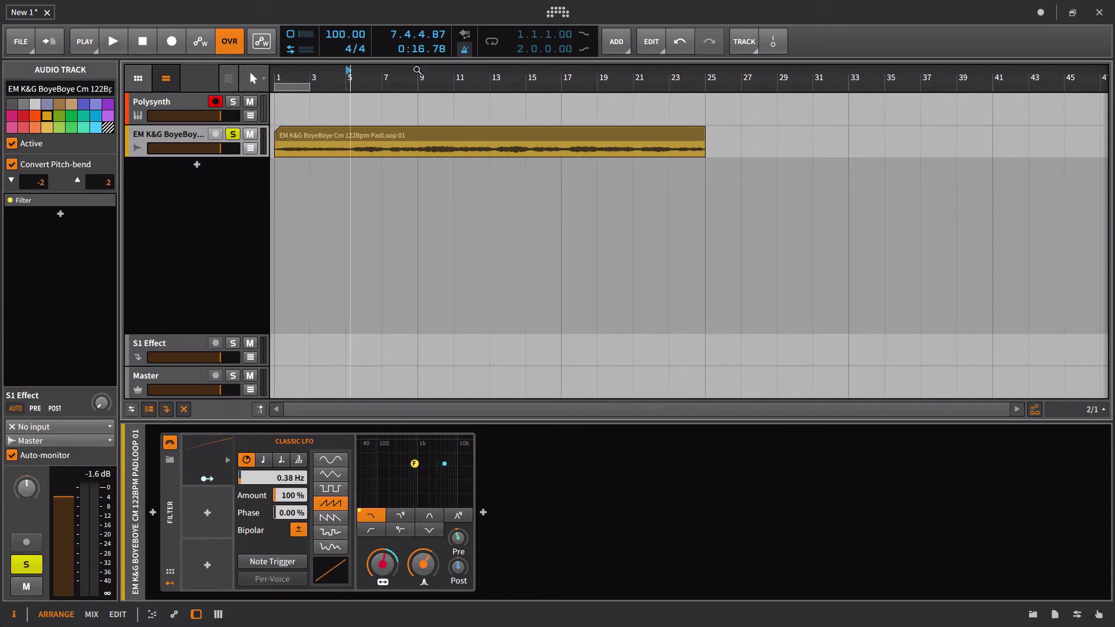
pyautogui.press('space')
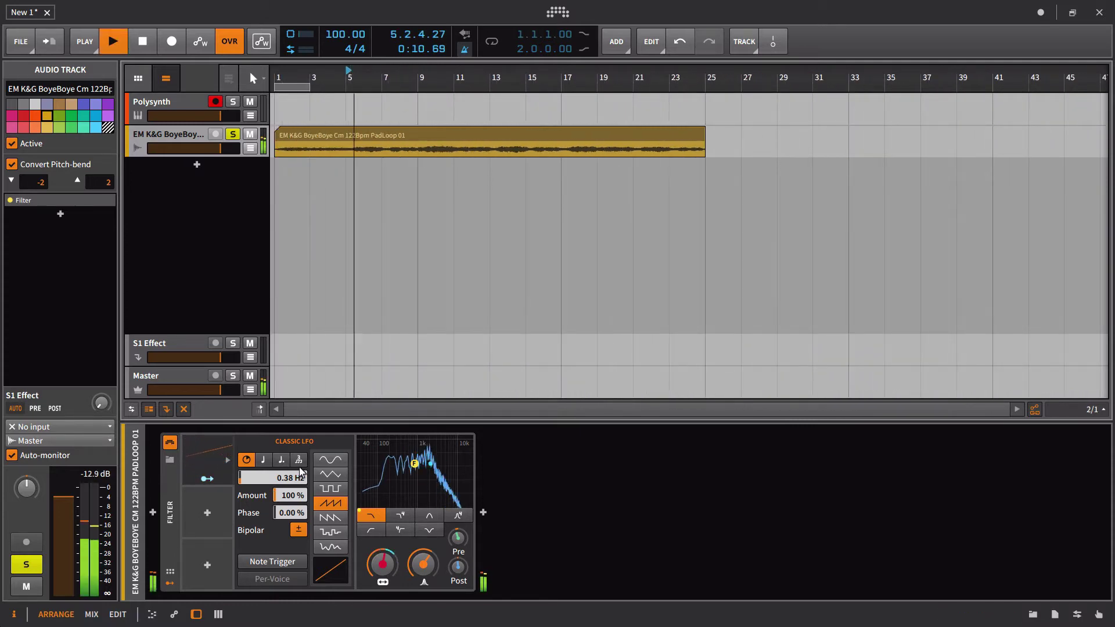
# Step: Push the filter's Classic LFO to audio-rate speeds, settling near 39.5 Hz, and bend its curve during playback with the amount at 36.8 %
pyautogui.moveTo(291, 479); pyautogui.dragTo(291, 412)
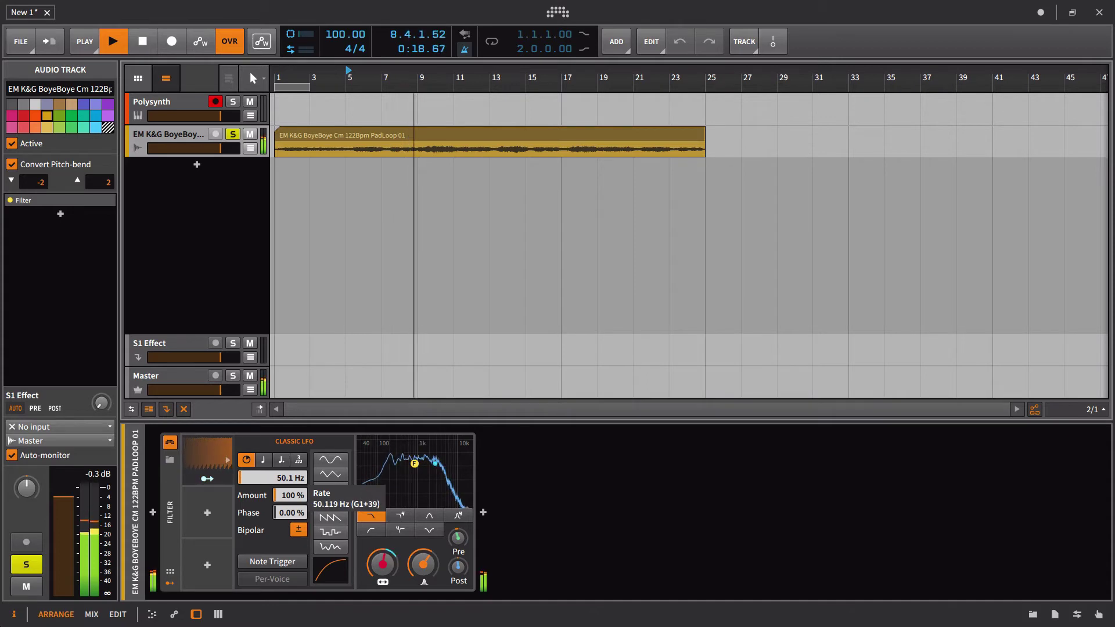
pyautogui.moveTo(331, 570)
pyautogui.mouseDown()
pyautogui.moveTo(330, 609)
pyautogui.moveTo(331, 578)
pyautogui.mouseUp()
pyautogui.moveTo(291, 478); pyautogui.dragTo(291, 534)
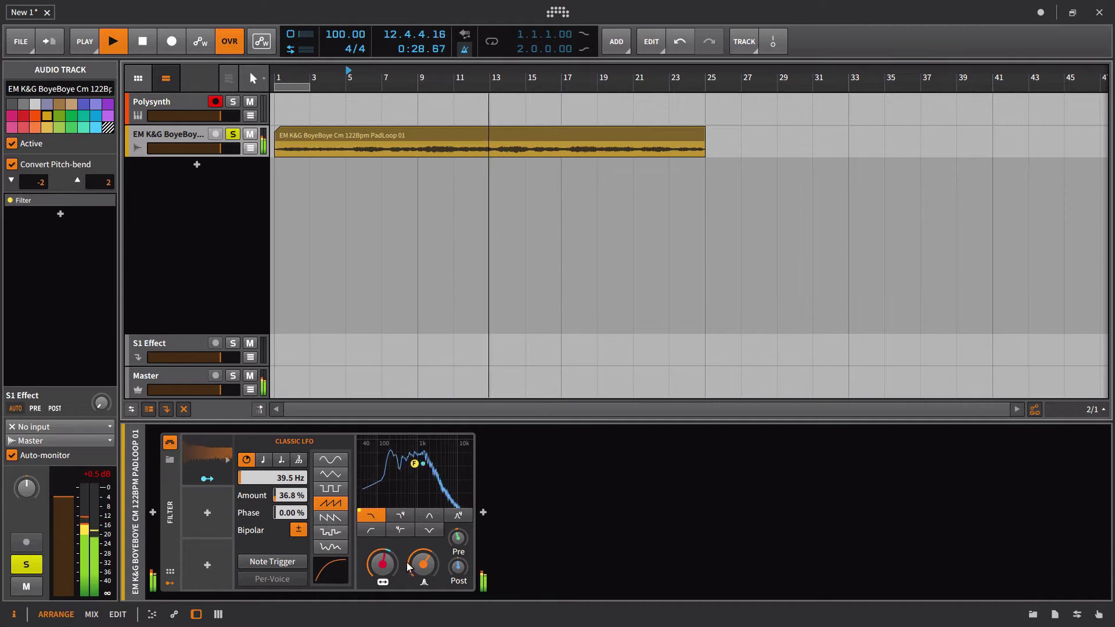
pyautogui.moveTo(330, 571)
pyautogui.mouseDown()
pyautogui.moveTo(330, 601)
pyautogui.moveTo(330, 564)
pyautogui.mouseUp()
pyautogui.press('space')
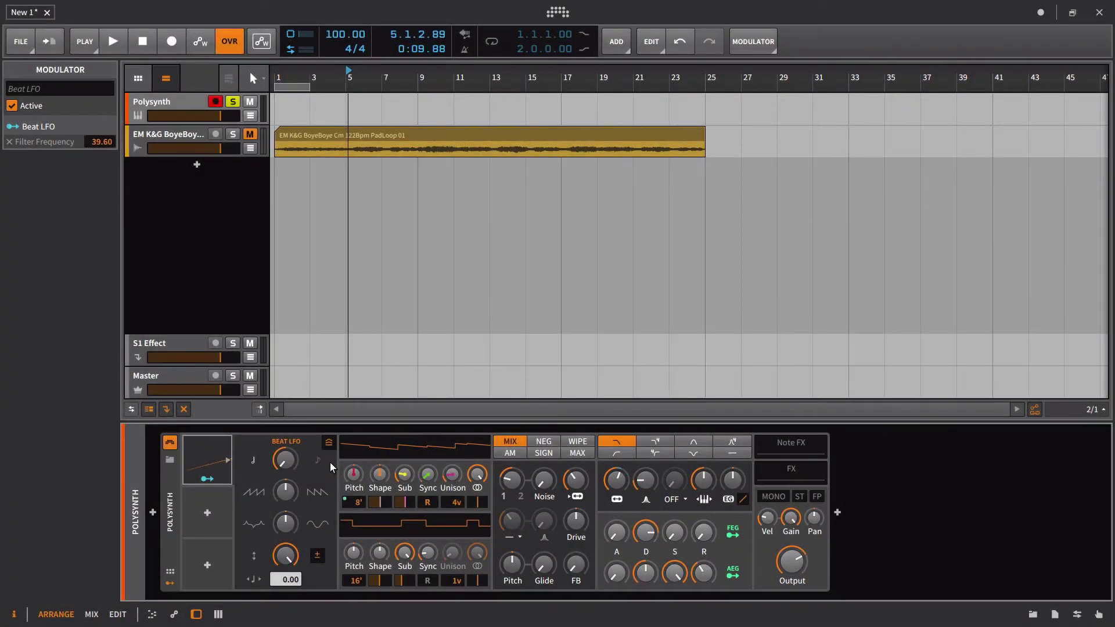
# Step: Reset the rate of the Polysynth's Beat LFO, and solo the unmuted pad loop track in place of the Polysynth
pyautogui.moveTo(294, 459)
pyautogui.mouseDown()
pyautogui.moveTo(294, 438)
pyautogui.moveTo(294, 476)
pyautogui.moveTo(290, 456)
pyautogui.mouseUp()
pyautogui.doubleClick(289, 451)
pyautogui.click(173, 138)
pyautogui.click(249, 134)
pyautogui.click(233, 134)
pyautogui.click(233, 102)
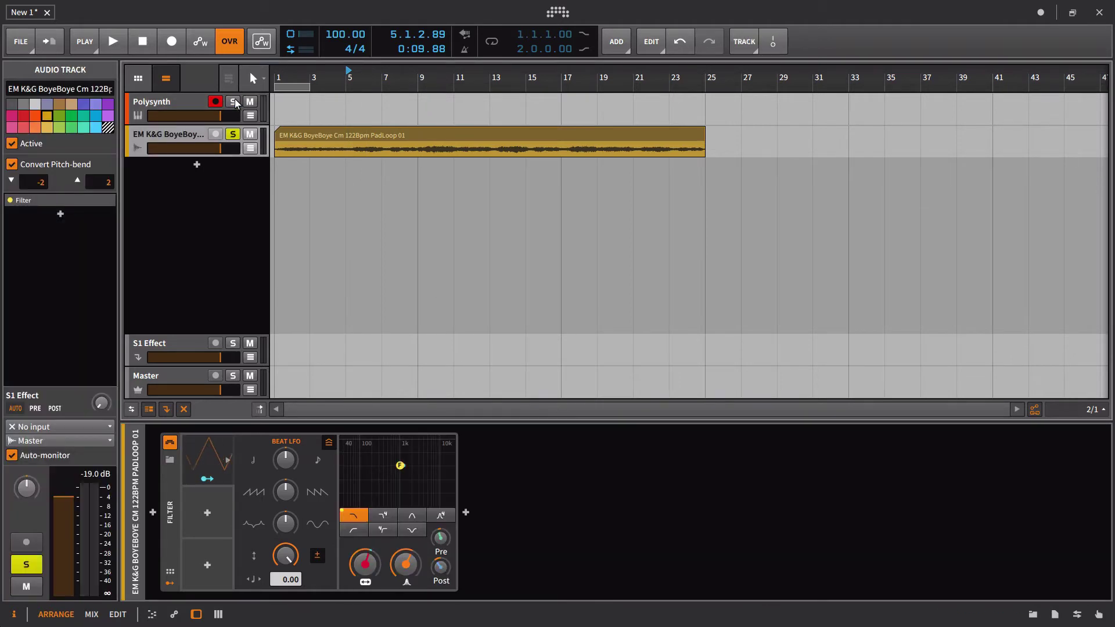
# Step: Play the pad loop with the metronome turned on, and try a Beat LFO rate of about 1.0 before restoring it
pyautogui.press('space')
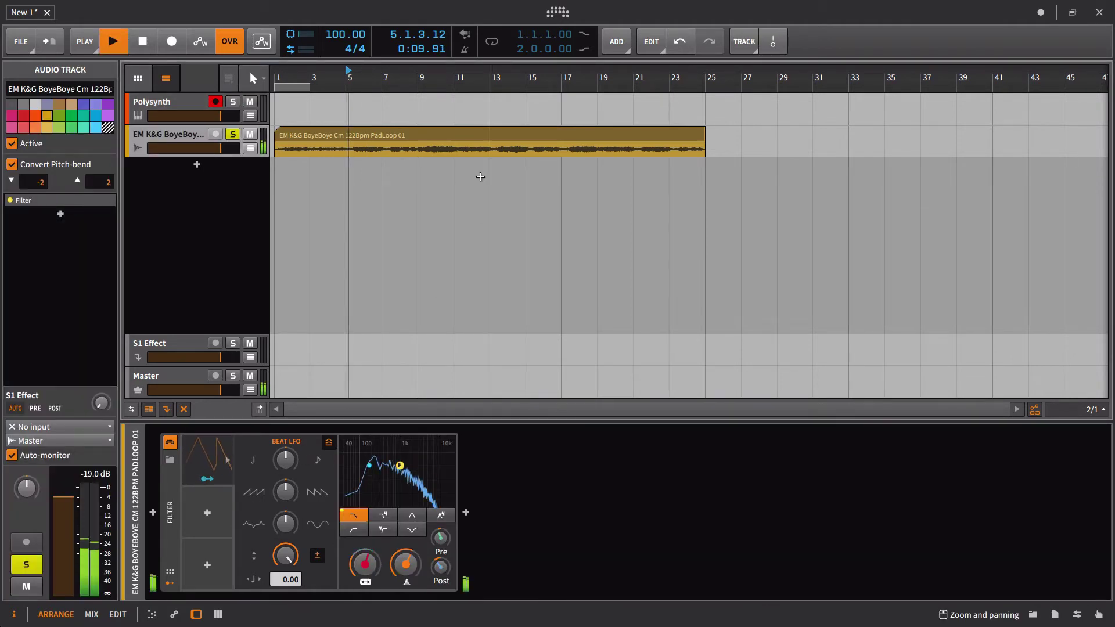
pyautogui.click(468, 47)
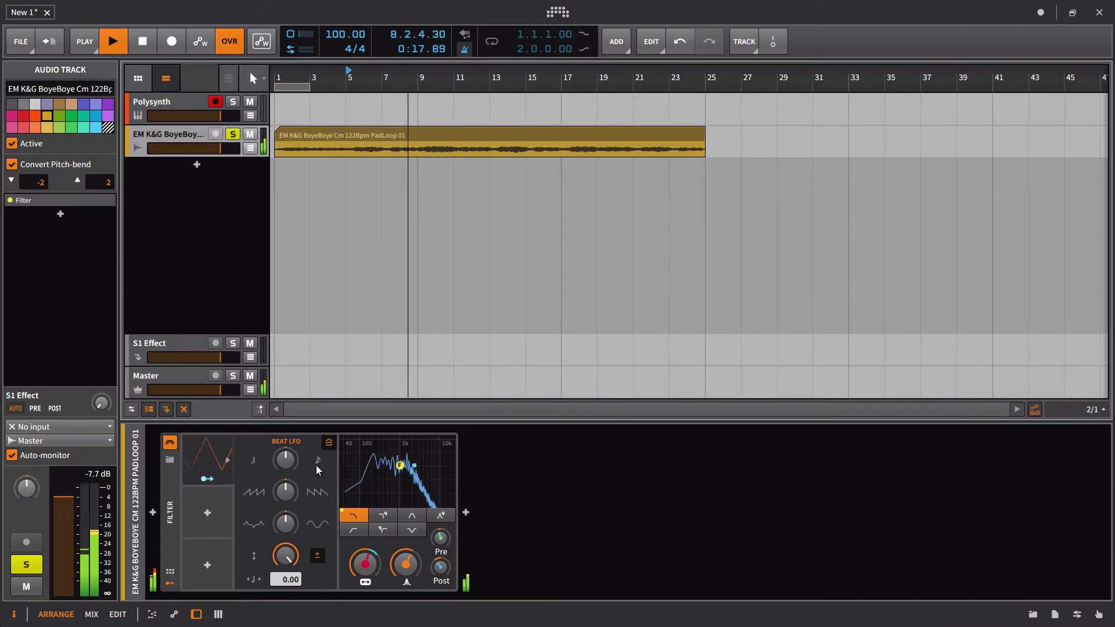
pyautogui.press('space')
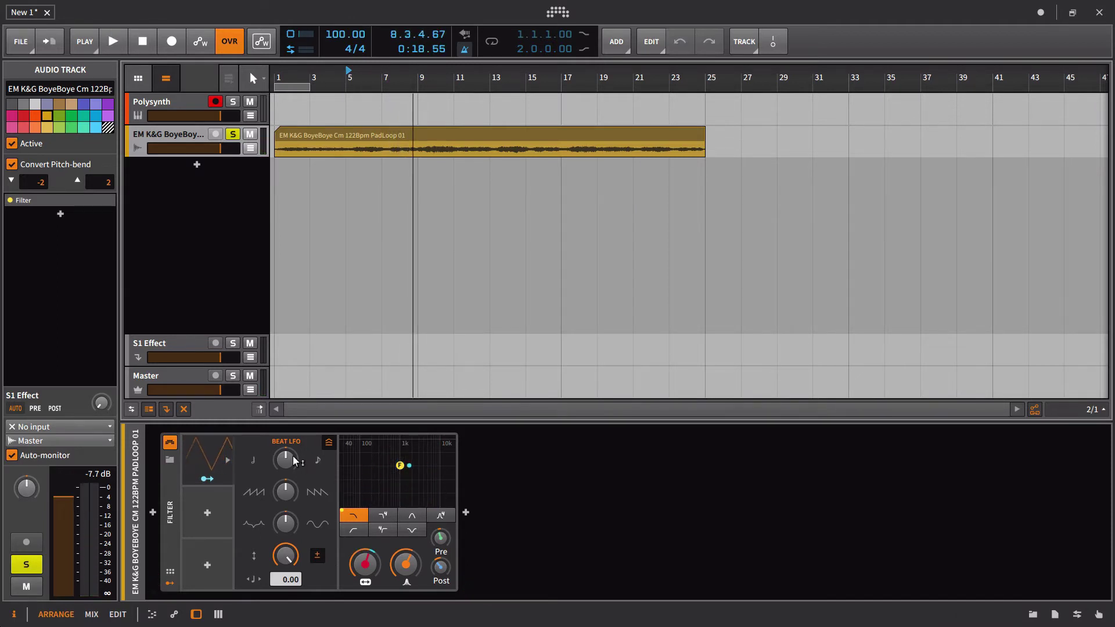
pyautogui.moveTo(293, 455); pyautogui.dragTo(292, 421)
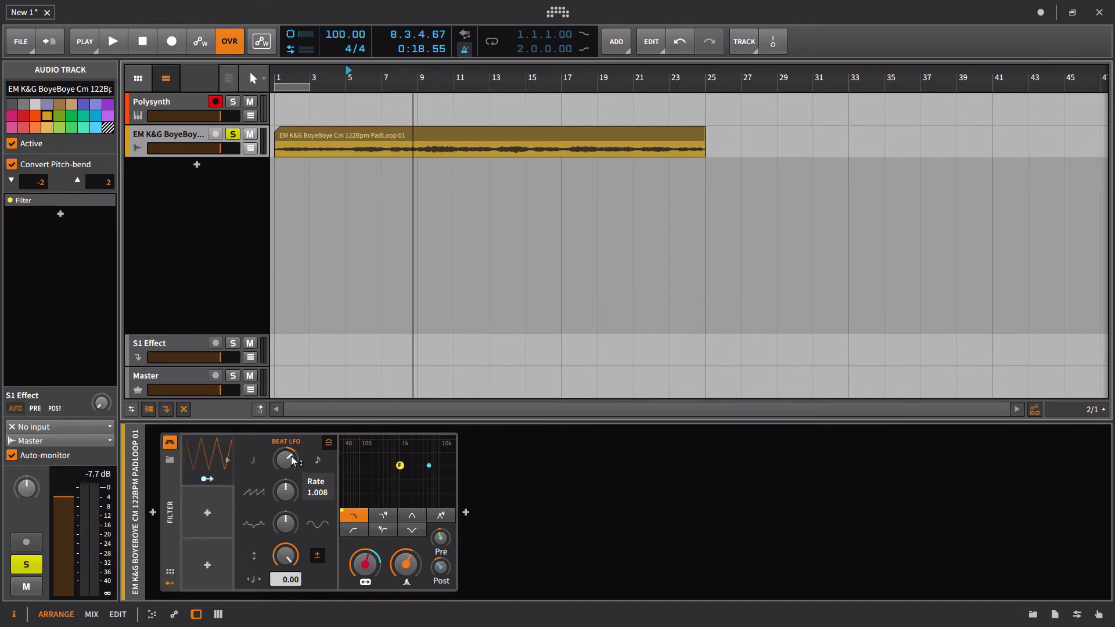
pyautogui.scroll(1, 291, 456)
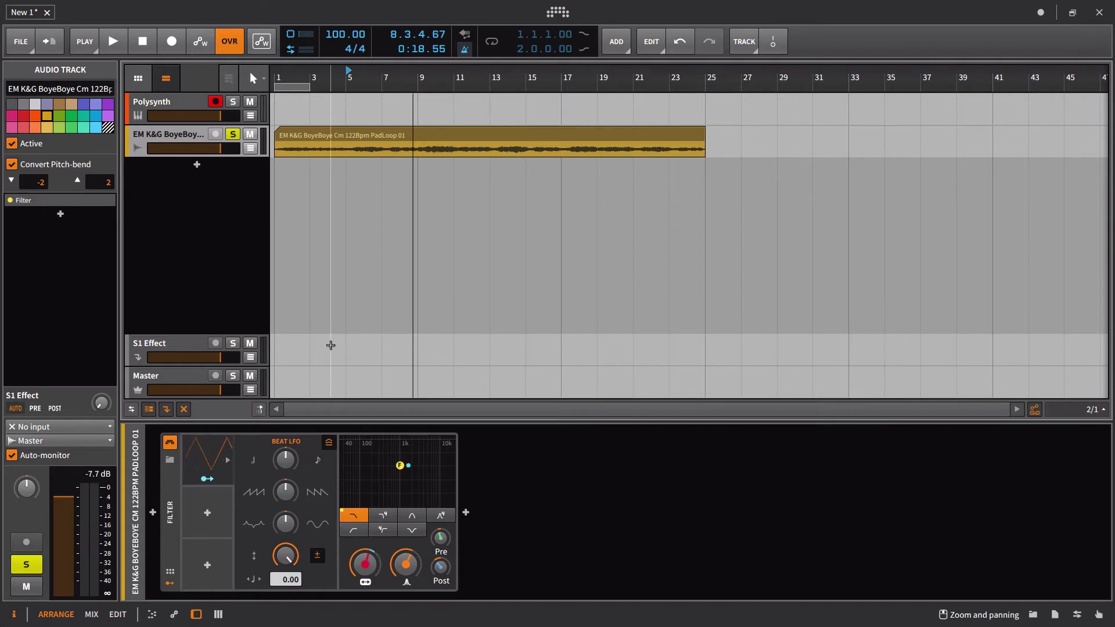
# Step: Examine the Beat LFO's groove option and the project's Enable Groove playback setting
pyautogui.click(329, 443)
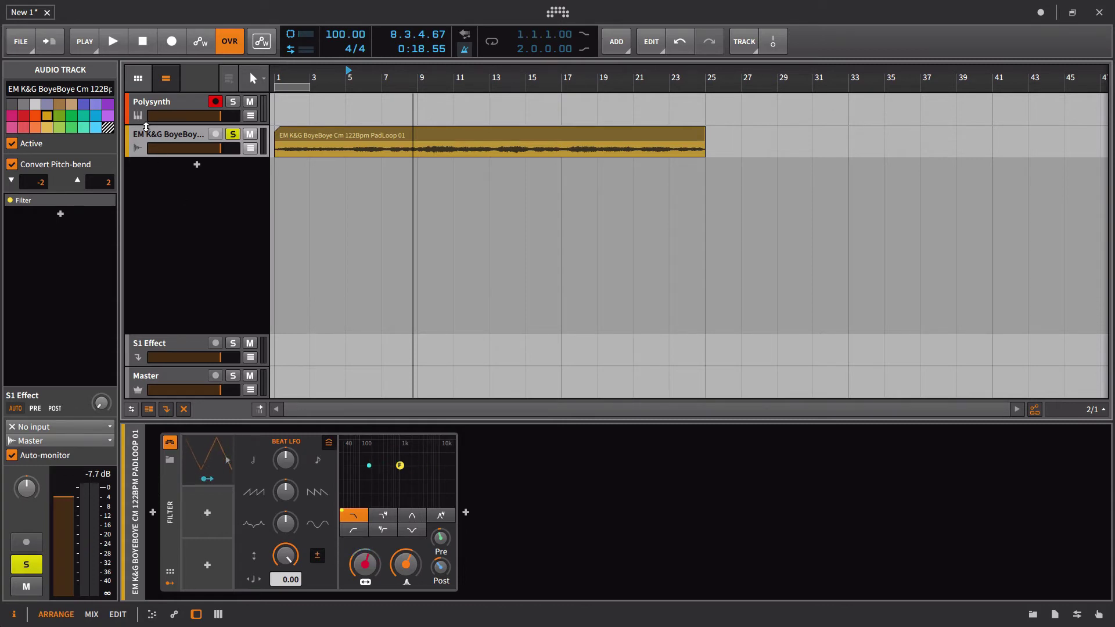
pyautogui.click(87, 46)
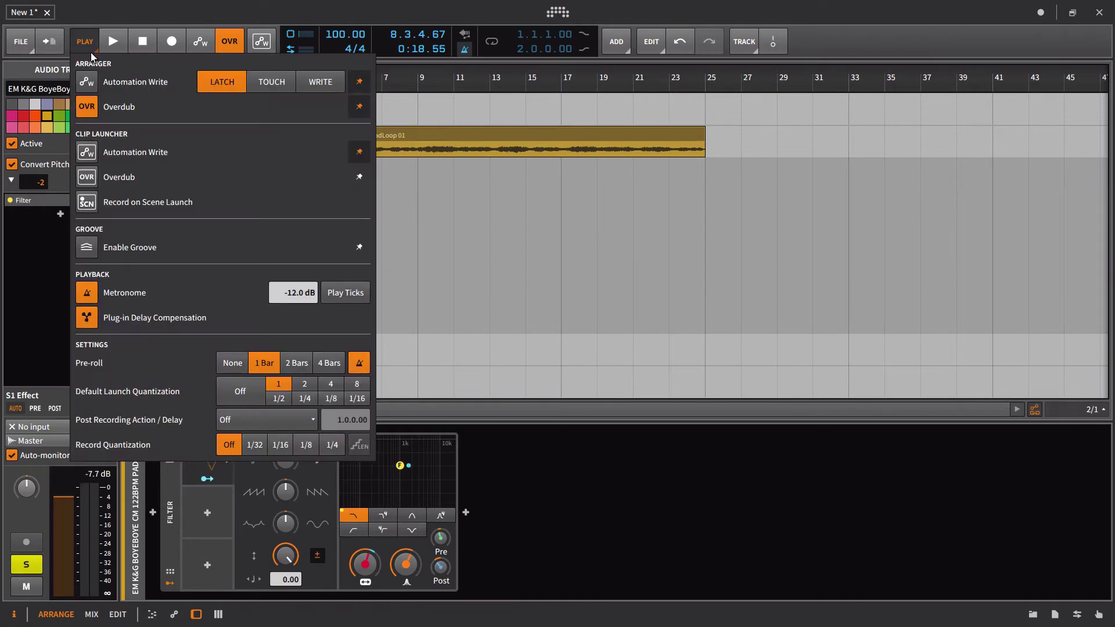
pyautogui.click(90, 52)
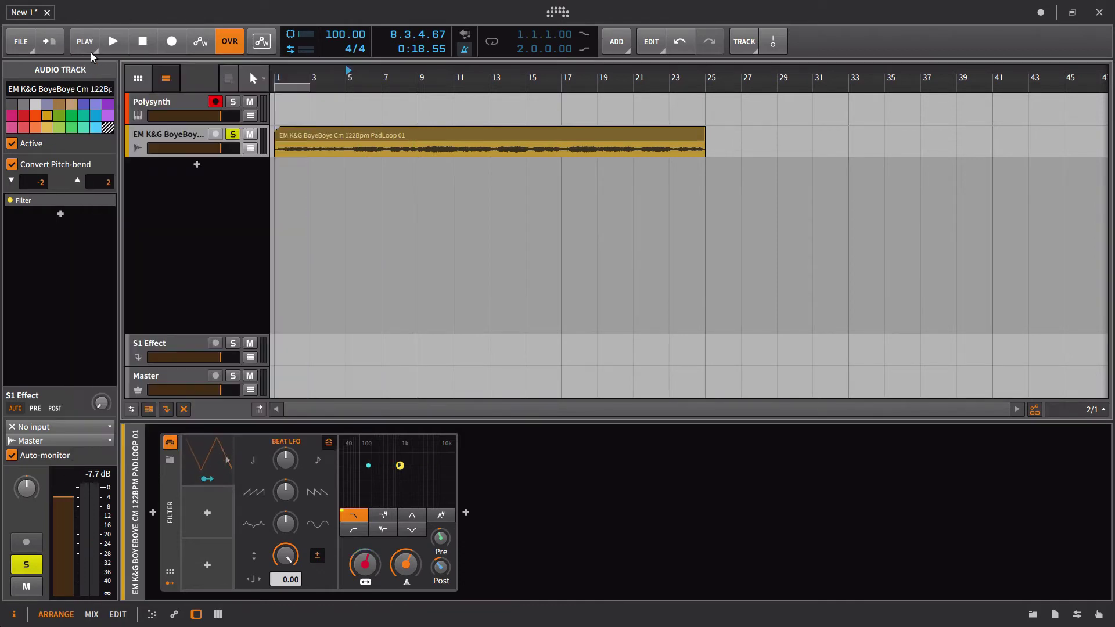
# Step: Try lowering the filter's Beat LFO rate to -3 during playback, and reset it to 0
pyautogui.press('space')
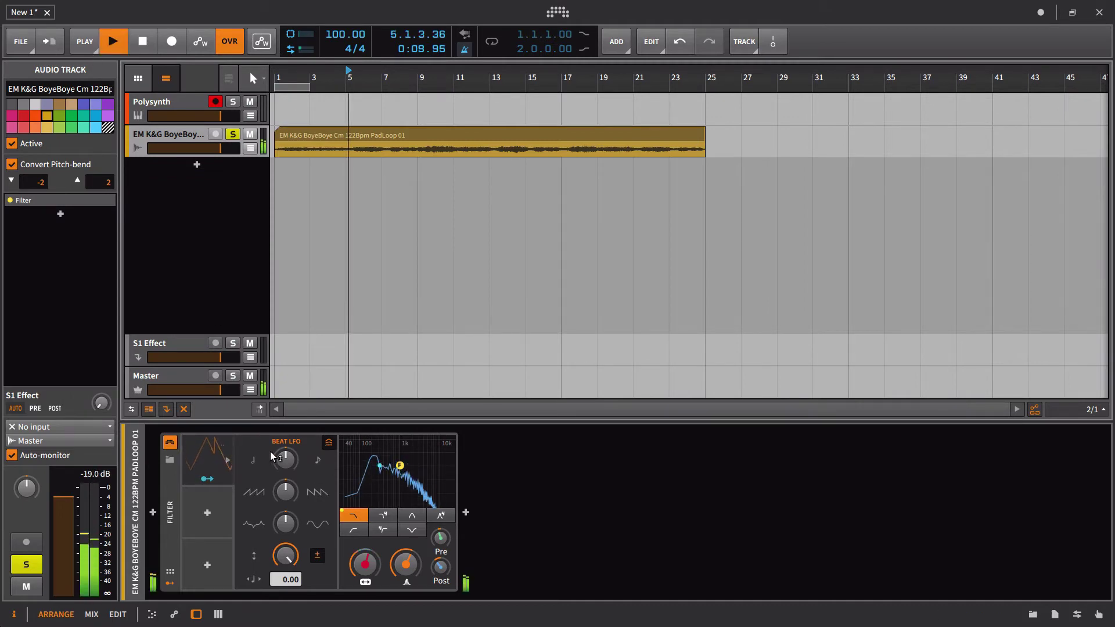
pyautogui.moveTo(285, 491)
pyautogui.moveTo(285, 491)
pyautogui.mouseDown()
pyautogui.moveTo(285, 433)
pyautogui.moveTo(285, 475)
pyautogui.mouseUp()
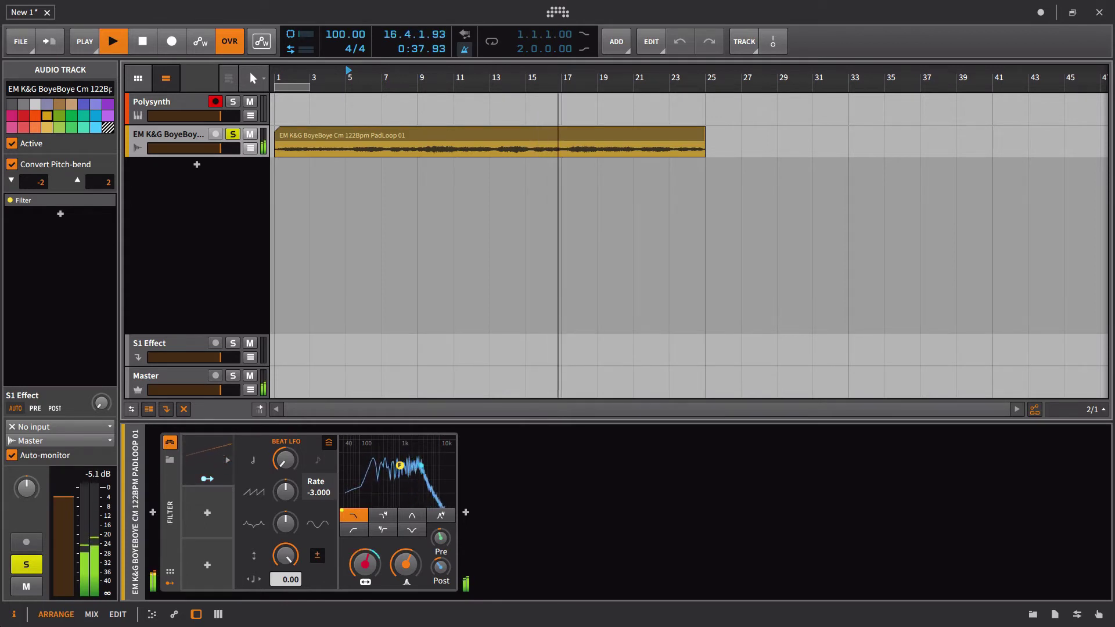
pyautogui.doubleClick(292, 463)
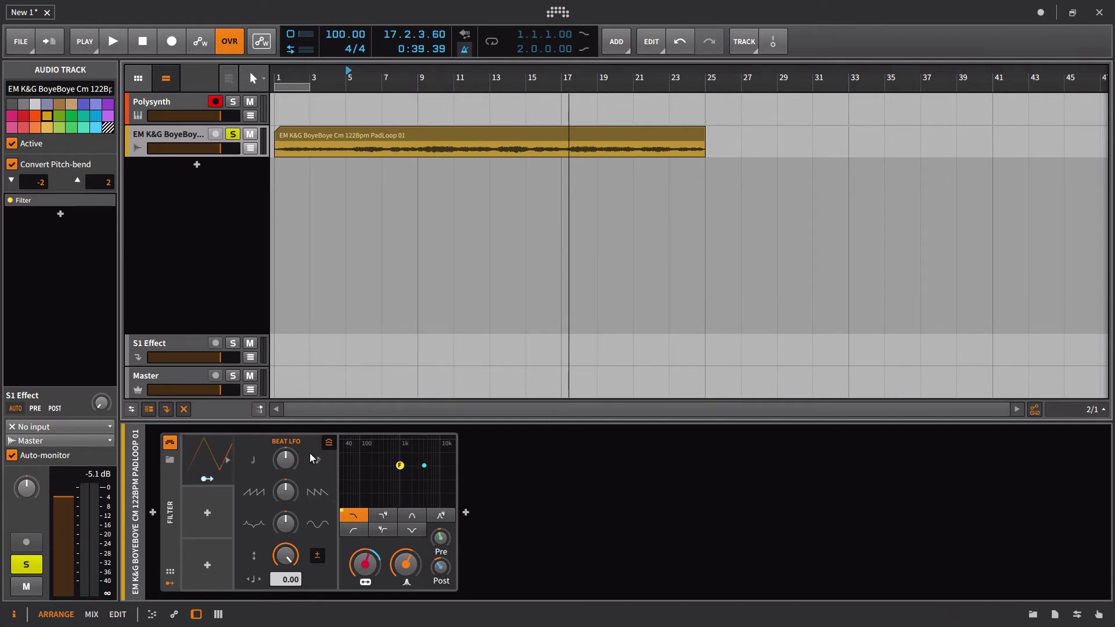
# Step: Set the filter's Beat LFO rate to -3 and audition the loop starting from bar 9
pyautogui.moveTo(302, 464)
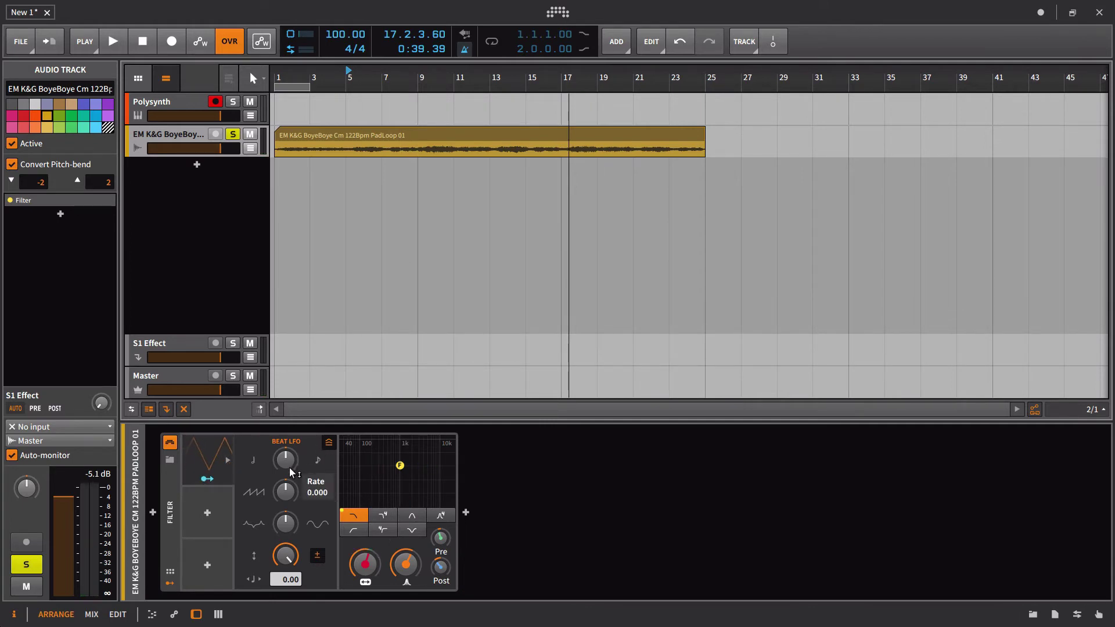
pyautogui.moveTo(292, 472); pyautogui.dragTo(291, 494)
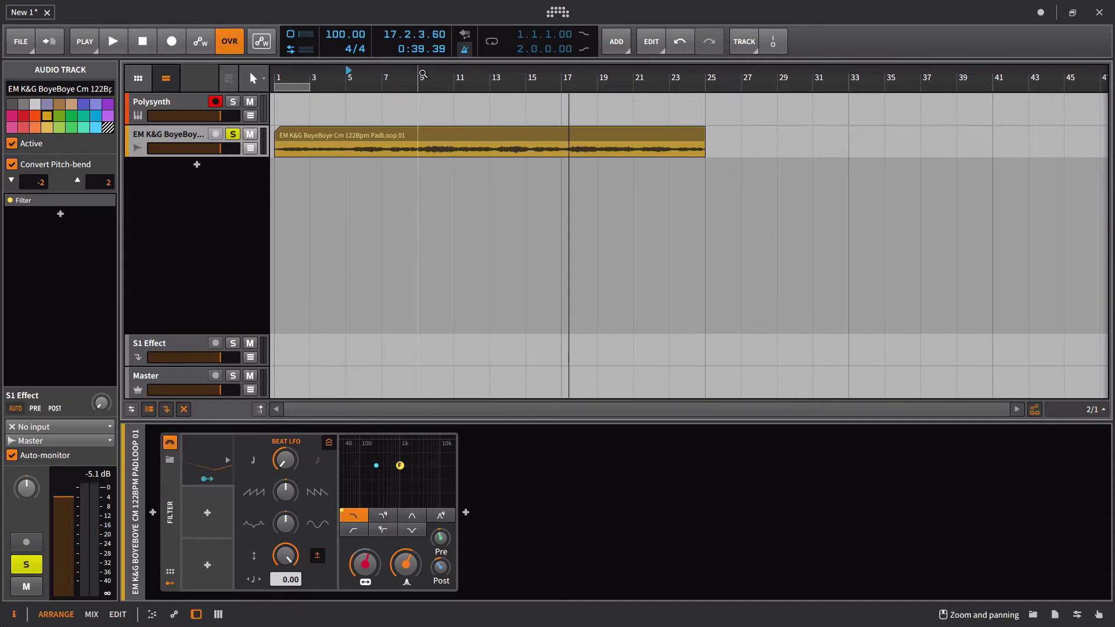
pyautogui.moveTo(423, 75); pyautogui.dragTo(430, 102)
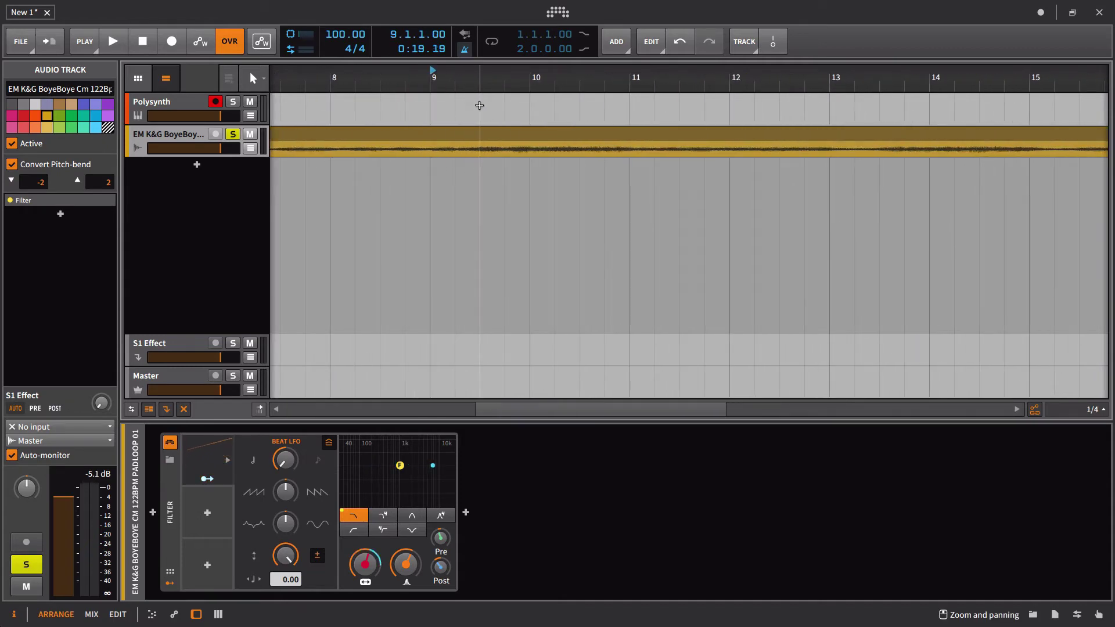
pyautogui.press('space')
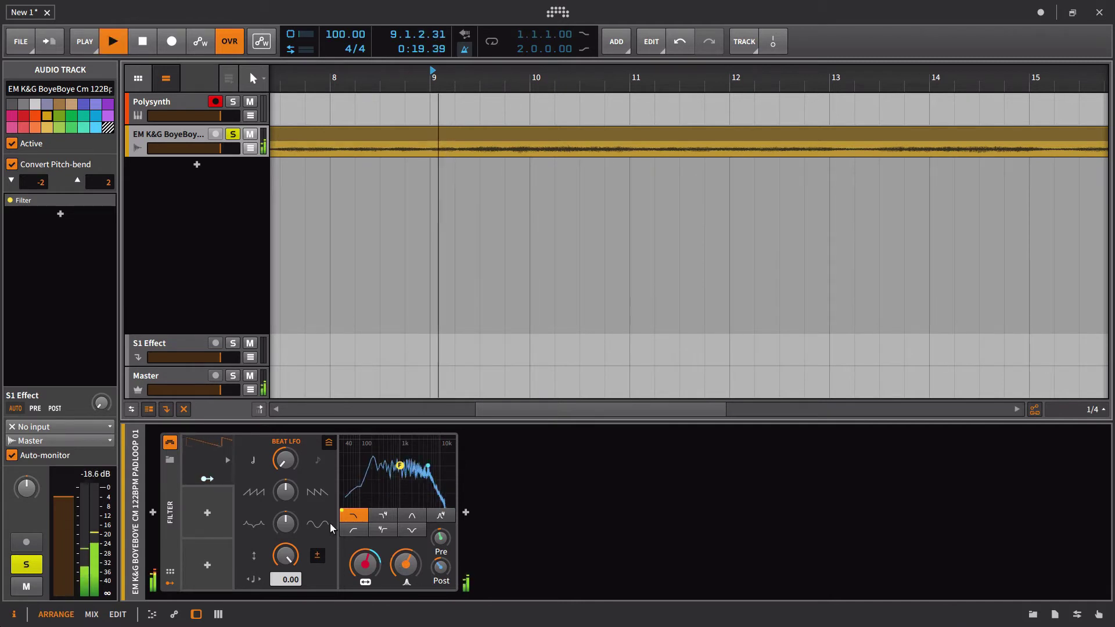
pyautogui.press('space')
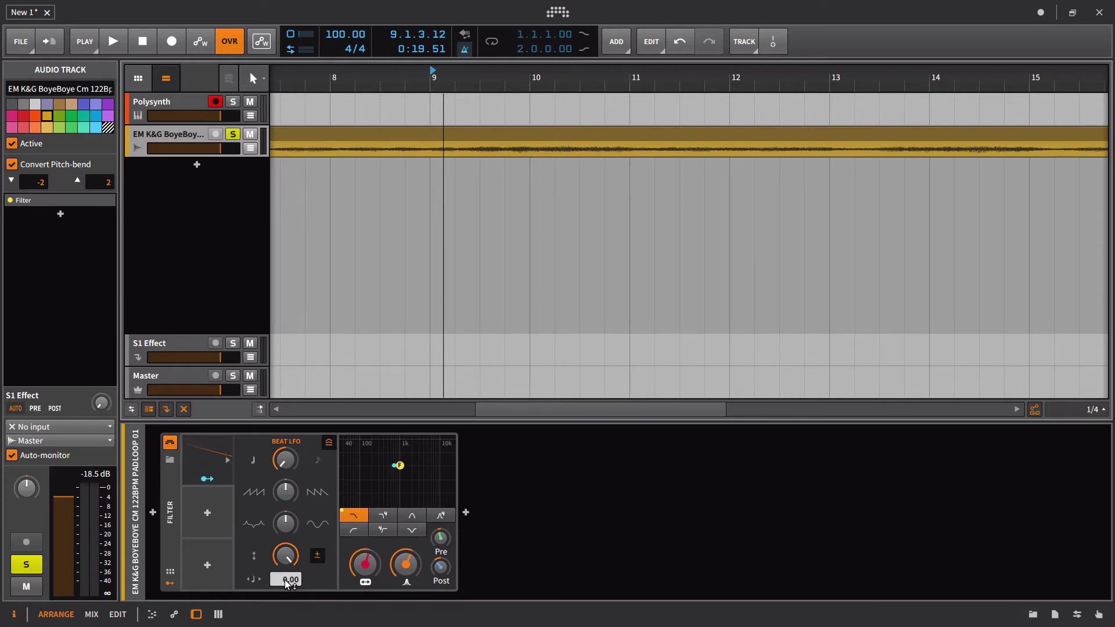
# Step: Try Beat LFO offsets of 4.00 and -4.00, auditioning the loop from bar 9 with -4.00
pyautogui.moveTo(285, 579); pyautogui.dragTo(285, 625)
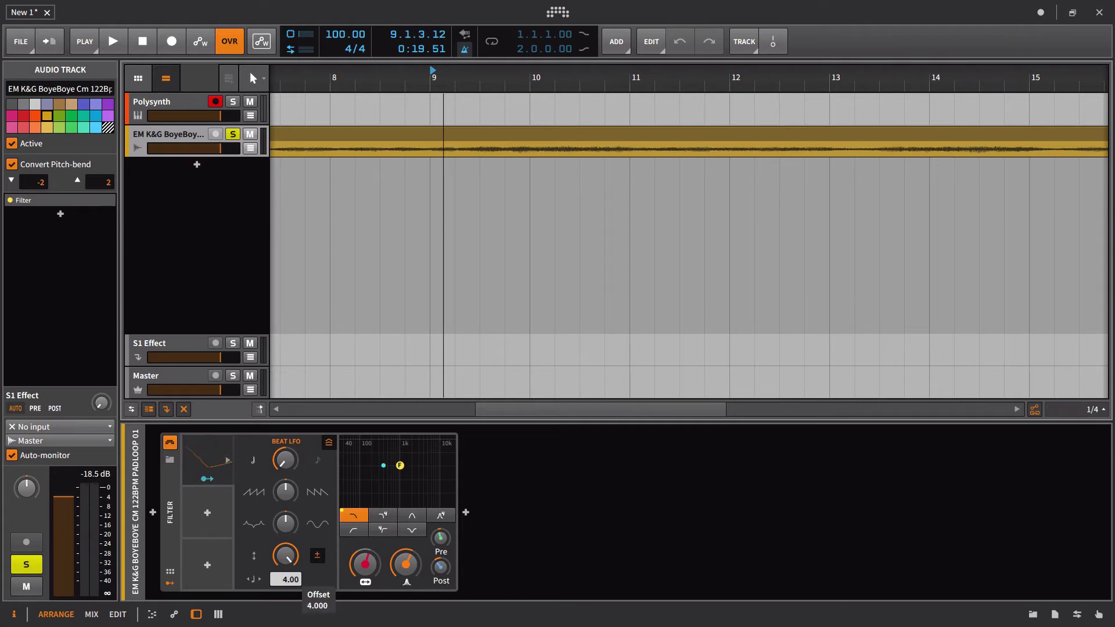
pyautogui.moveTo(285, 579); pyautogui.dragTo(287, 582)
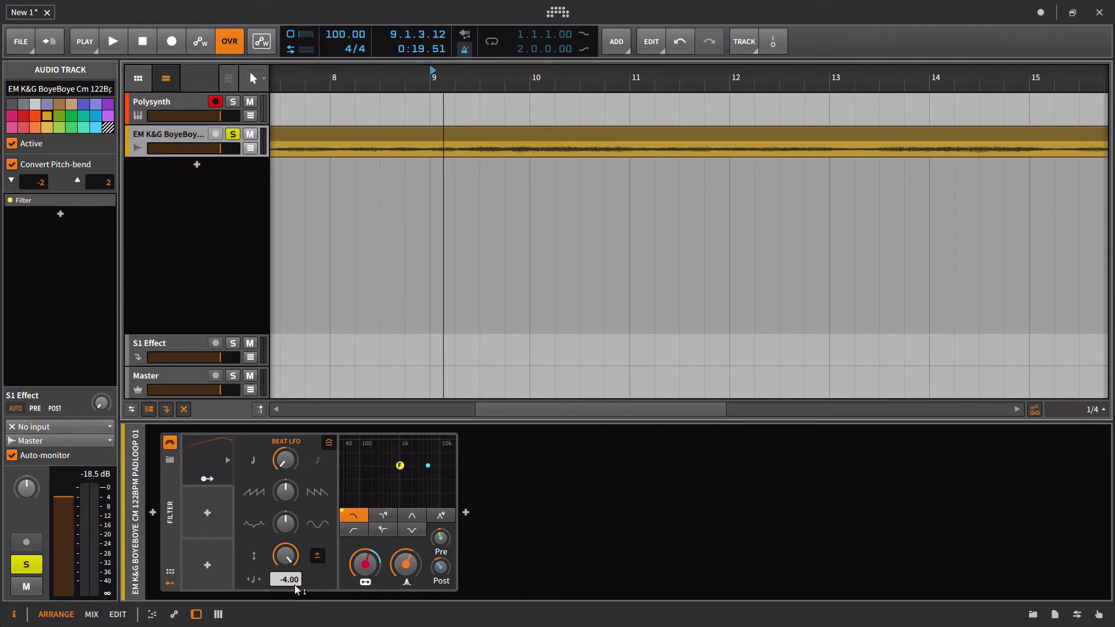
pyautogui.press('space')
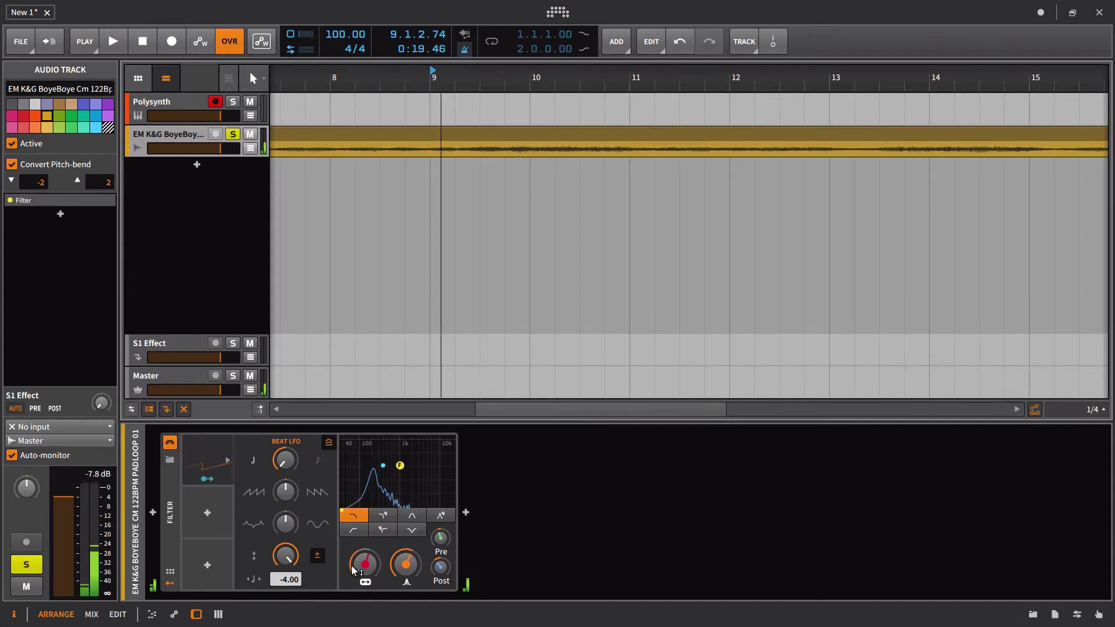
pyautogui.press('space')
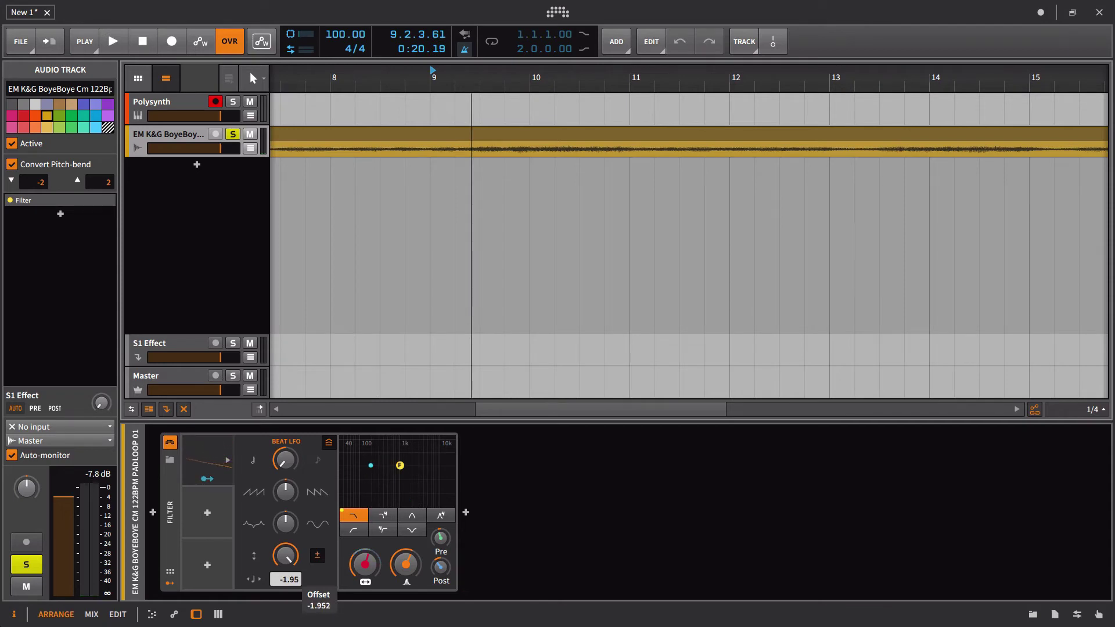
# Step: Audition the loop from bar 9 with the Beat LFO offset at about -2.02
pyautogui.press('space')
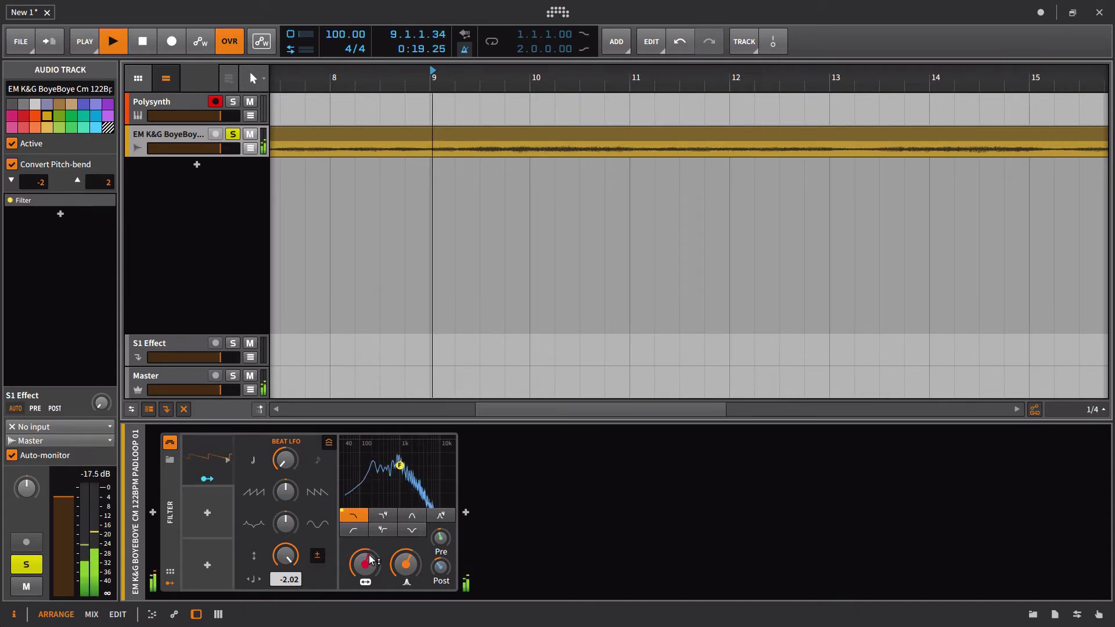
pyautogui.moveTo(372, 562)
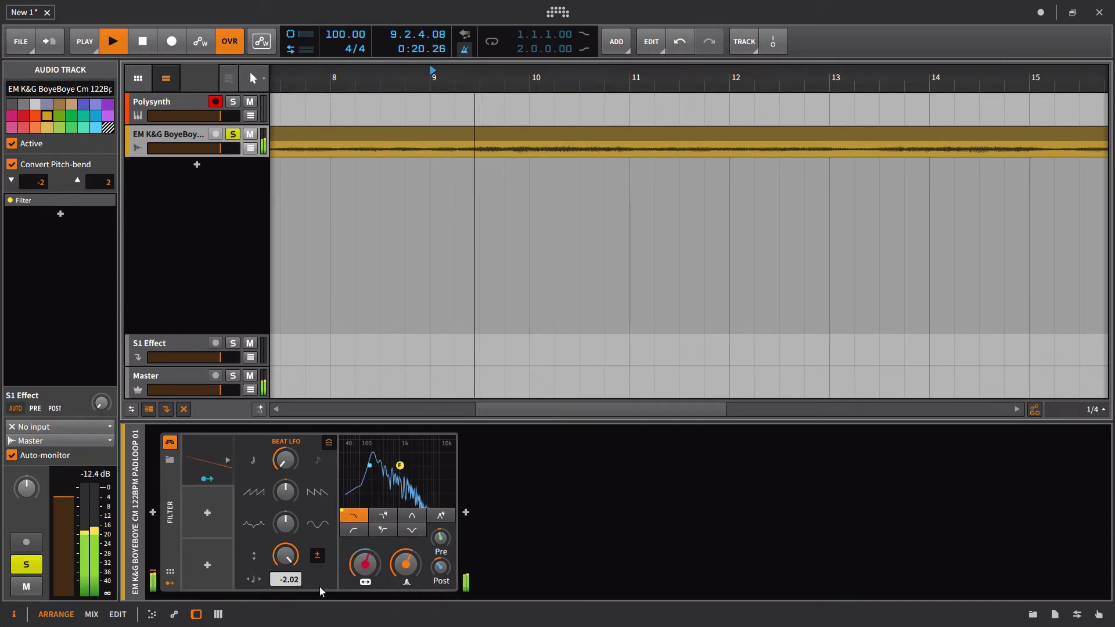
pyautogui.press('space')
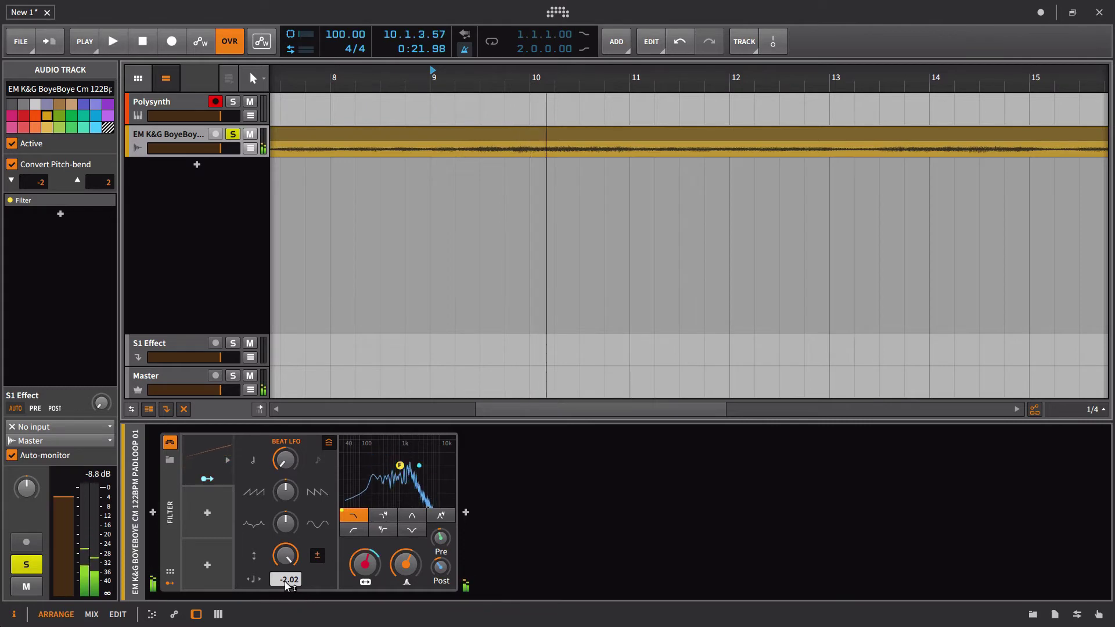
# Step: Return the Beat LFO offset to 0.00 and repeatedly restart playback from bar 9 to hear the modulation start
pyautogui.moveTo(287, 580); pyautogui.dragTo(287, 543)
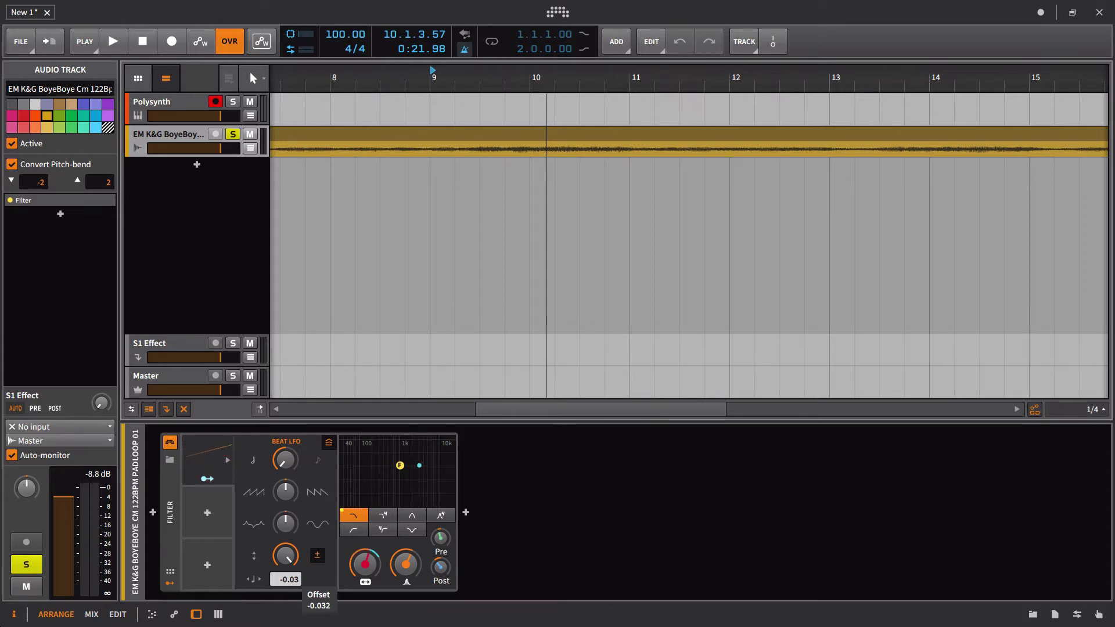
pyautogui.press('space')
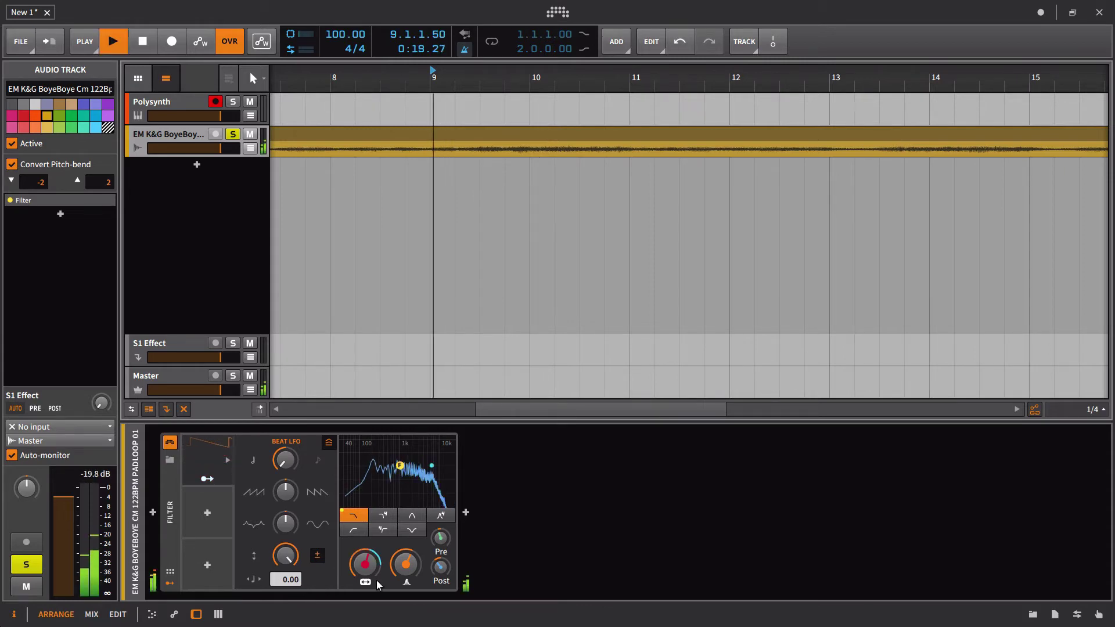
pyautogui.press('space')
pyautogui.press('space')
pyautogui.press('space')
pyautogui.press('space')
pyautogui.press('space')
pyautogui.press('space')
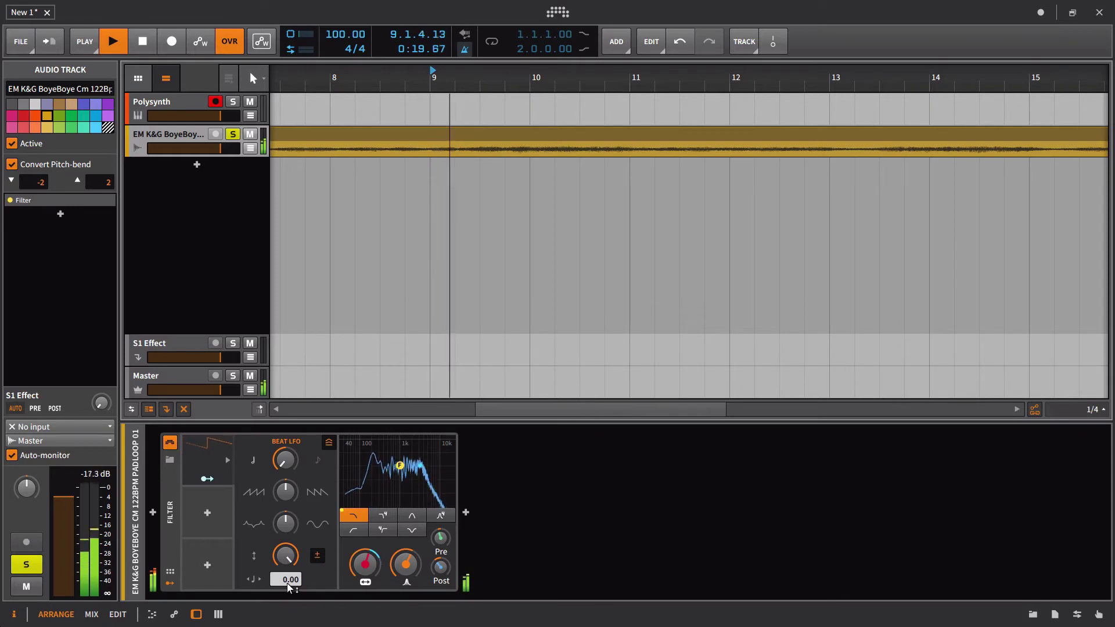
# Step: Set the filter's Beat LFO offset to about 2.05 and audition the loop from bar 9
pyautogui.press('space')
pyautogui.moveTo(287, 583); pyautogui.dragTo(287, 581)
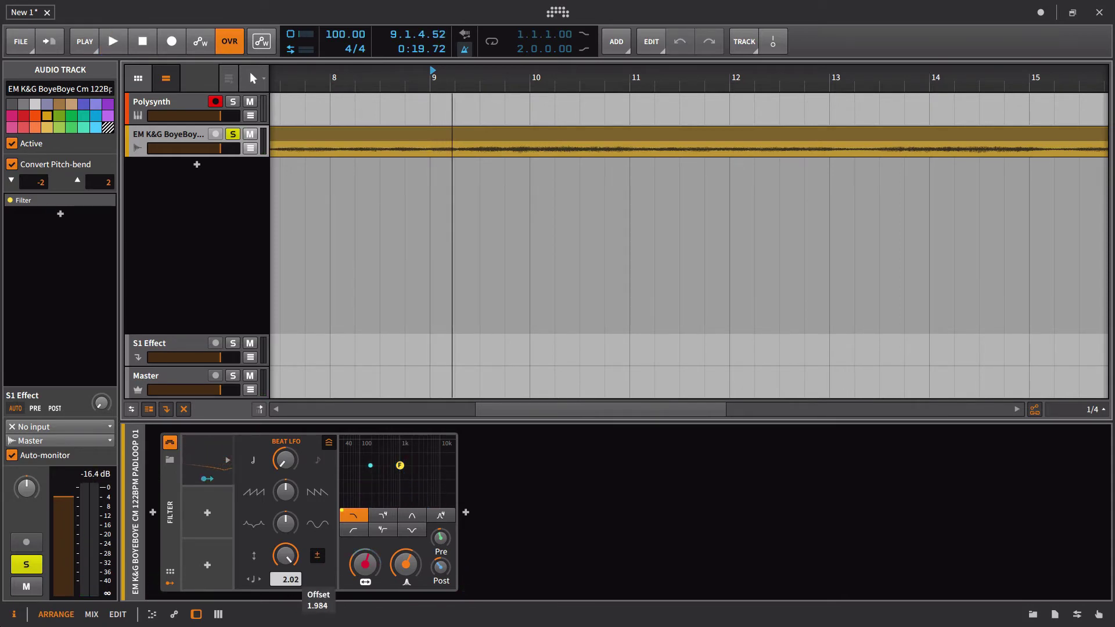
pyautogui.moveTo(287, 580); pyautogui.dragTo(286, 579)
pyautogui.press('space')
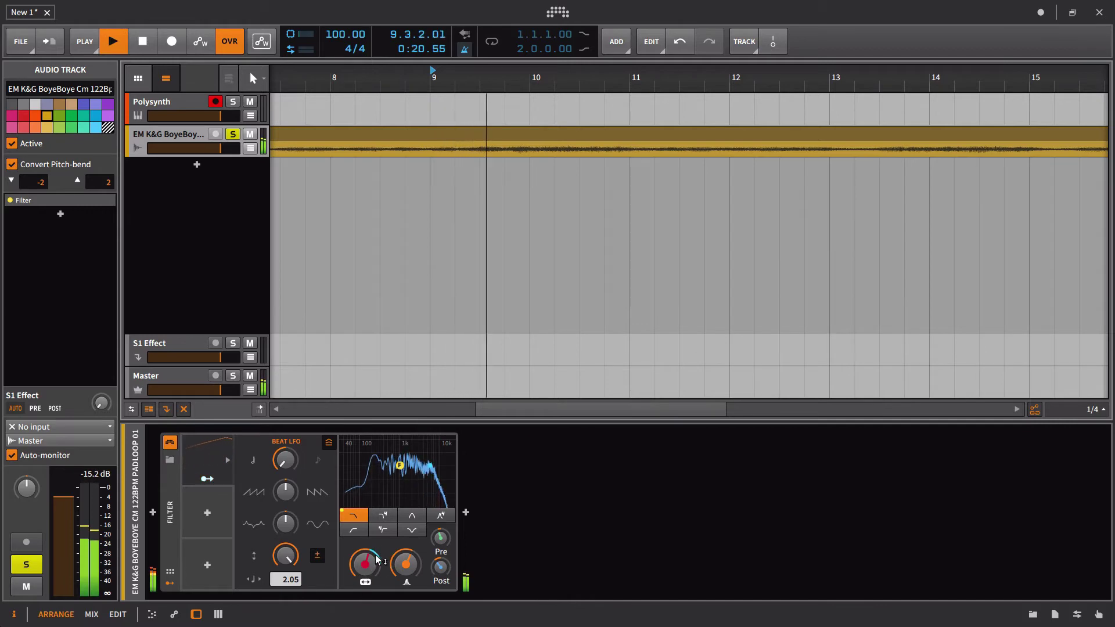
pyautogui.moveTo(376, 557); pyautogui.dragTo(376, 564)
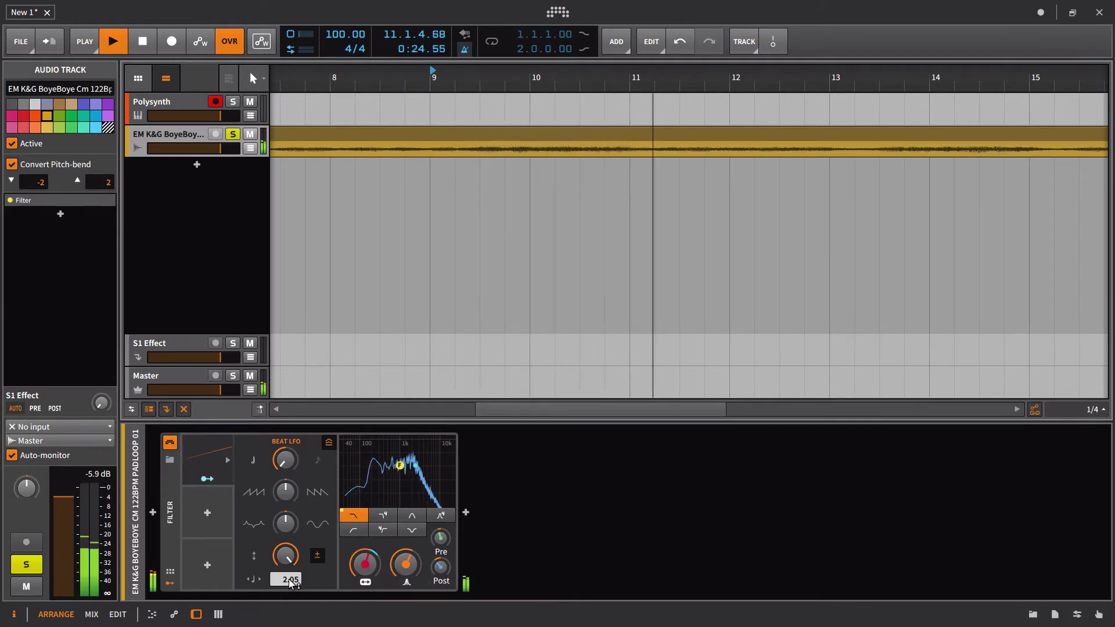
# Step: Set the filter's Beat LFO offset to 4.00 and audition the loop from bar 9
pyautogui.press('space')
pyautogui.moveTo(290, 582); pyautogui.dragTo(291, 523)
pyautogui.press('space')
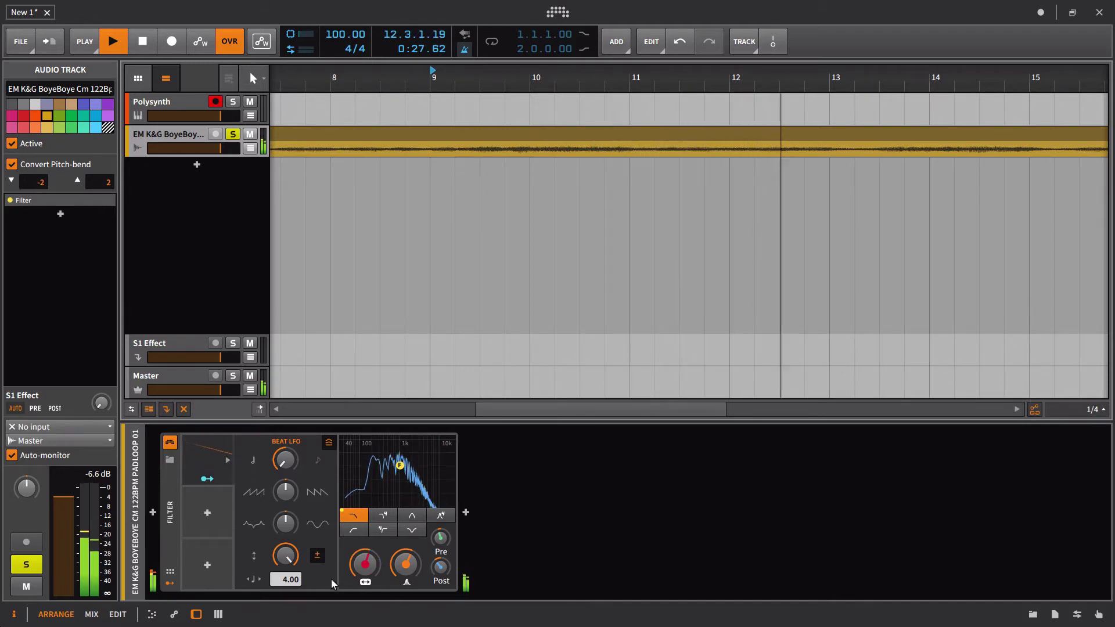
pyautogui.press('space')
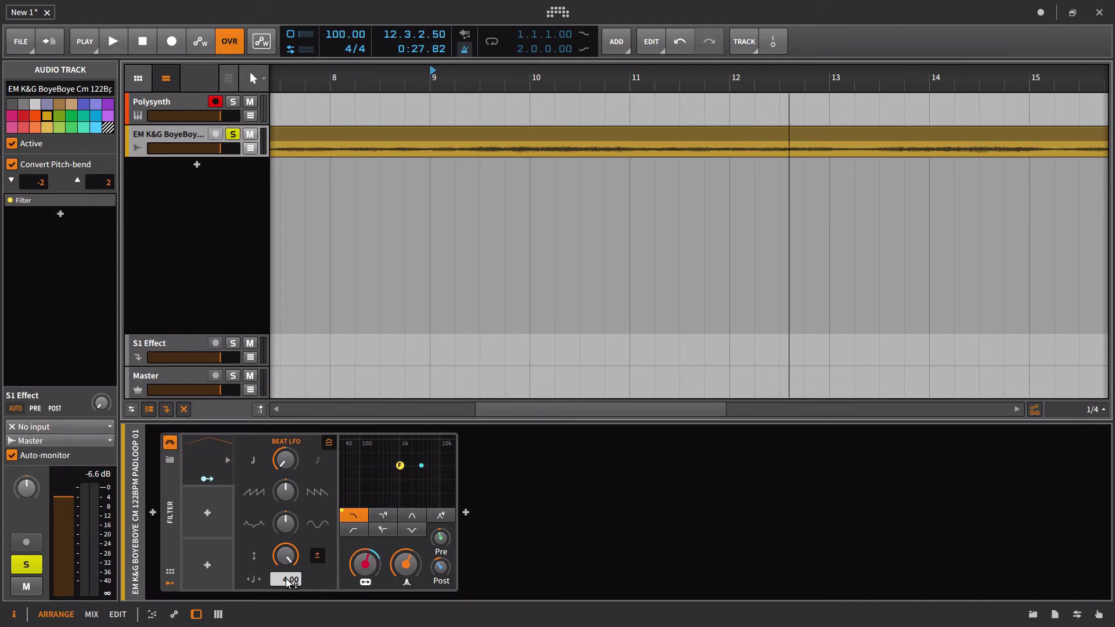
# Step: Reshape the filter's Beat LFO into a skewed, more sine-like wave and raise its rate
pyautogui.moveTo(289, 581); pyautogui.dragTo(290, 585)
pyautogui.moveTo(289, 493)
pyautogui.mouseDown()
pyautogui.moveTo(285, 518)
pyautogui.moveTo(285, 508)
pyautogui.mouseUp()
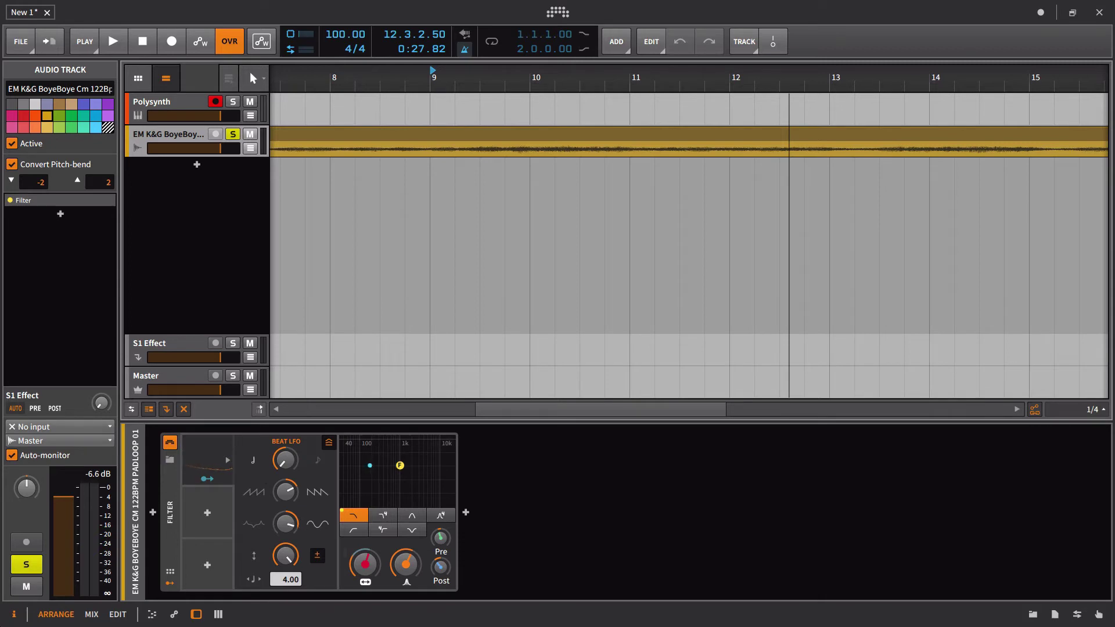
pyautogui.moveTo(290, 468); pyautogui.dragTo(290, 467)
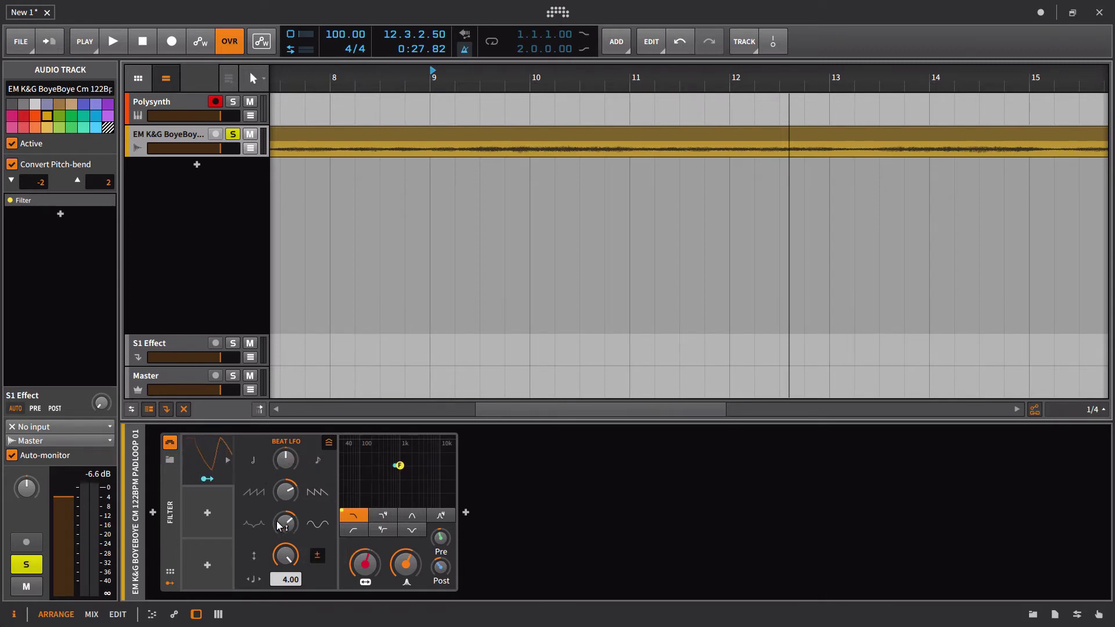
# Step: Select the Polysynth track and solo it in place of the audio loop track
pyautogui.click(191, 104)
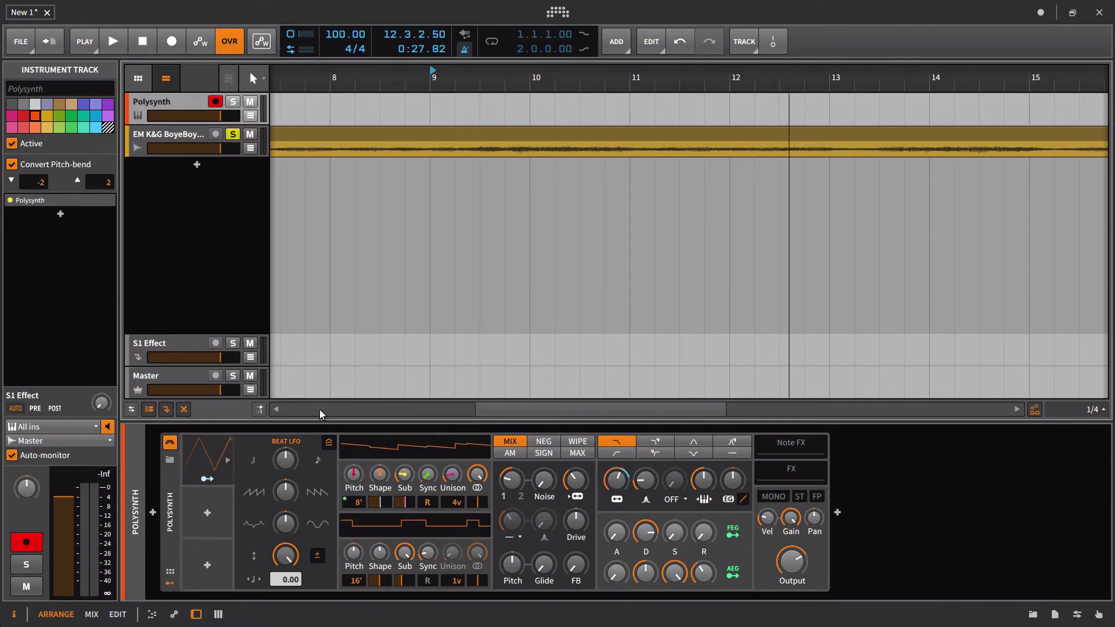
pyautogui.click(232, 101)
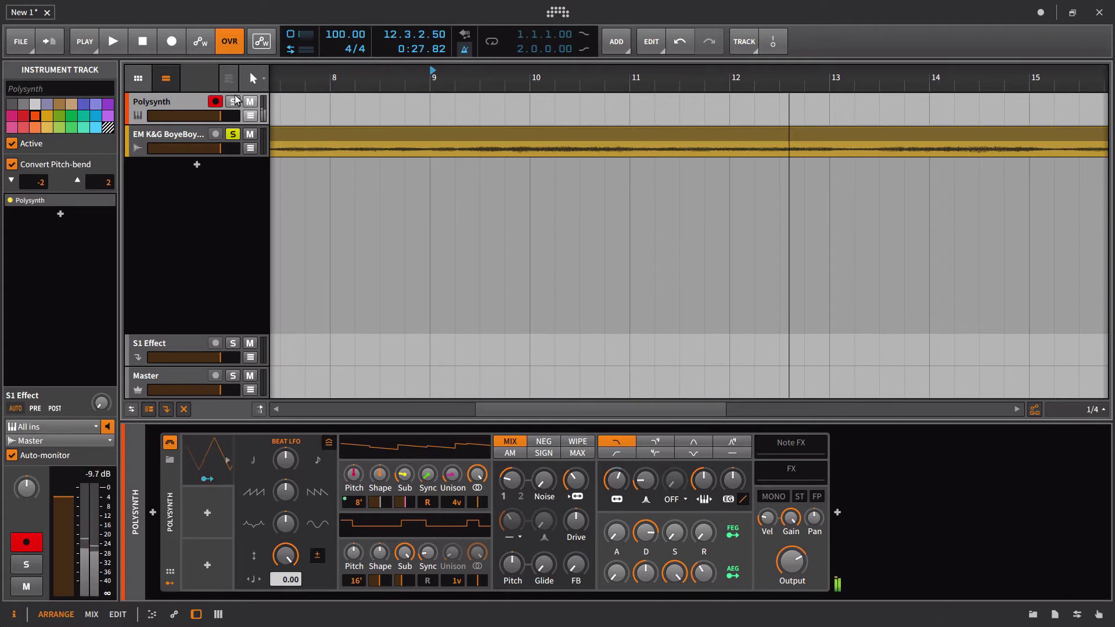
pyautogui.click(232, 136)
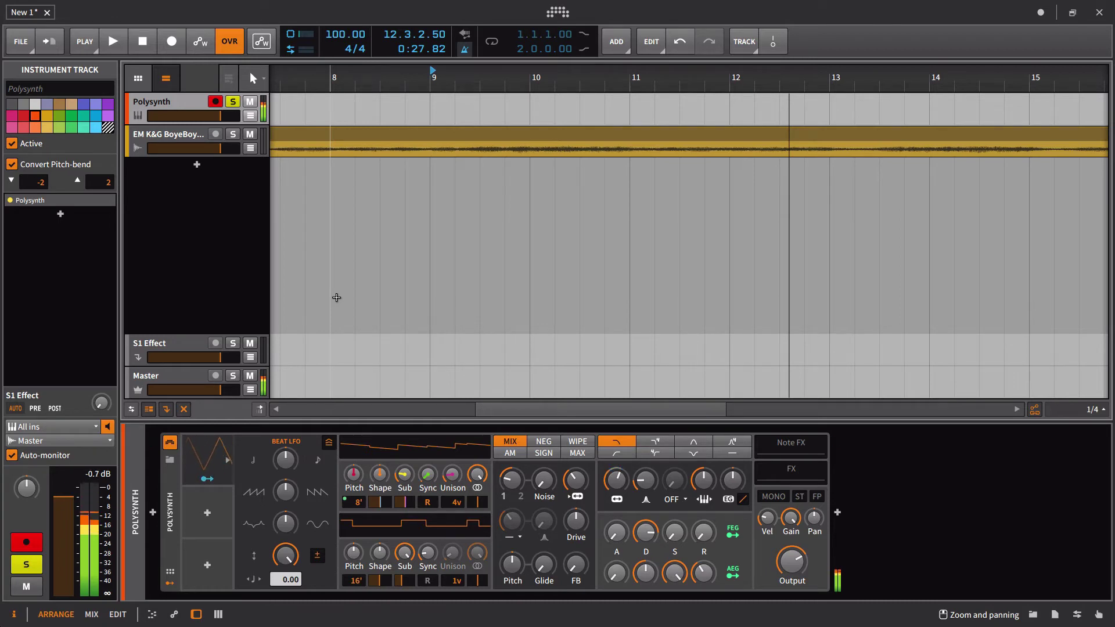
# Step: Deepen the Beat LFO modulation of the Polysynth's Filter Frequency to 50.80, with a slower LFO rate and a lower base cutoff
pyautogui.click(206, 478)
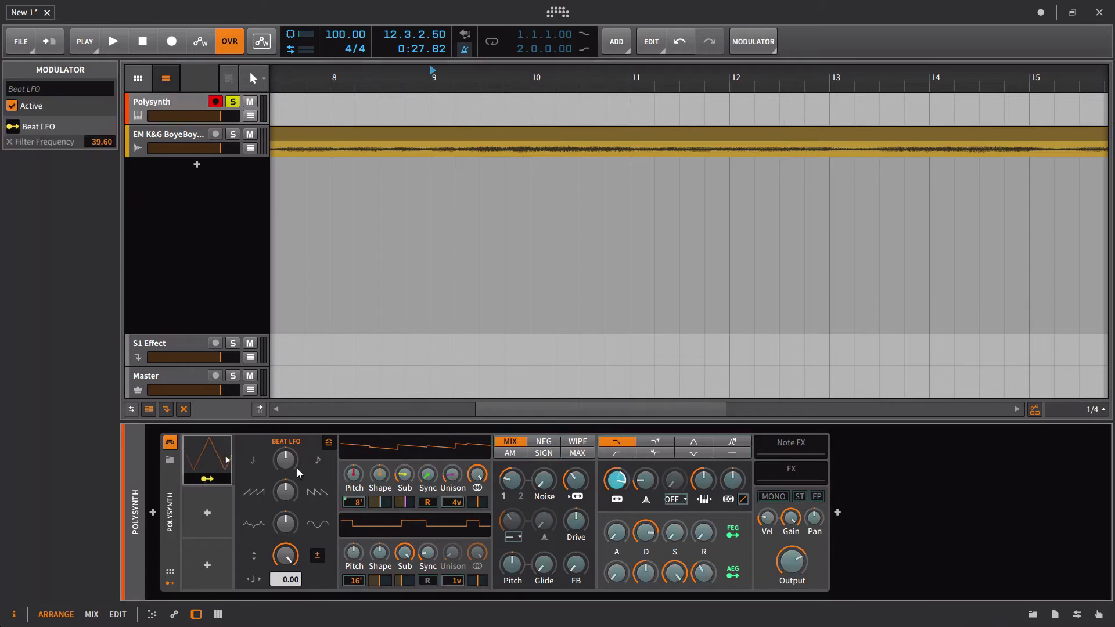
pyautogui.moveTo(614, 485); pyautogui.dragTo(610, 492)
pyautogui.click(208, 479)
pyautogui.moveTo(286, 465); pyautogui.dragTo(286, 472)
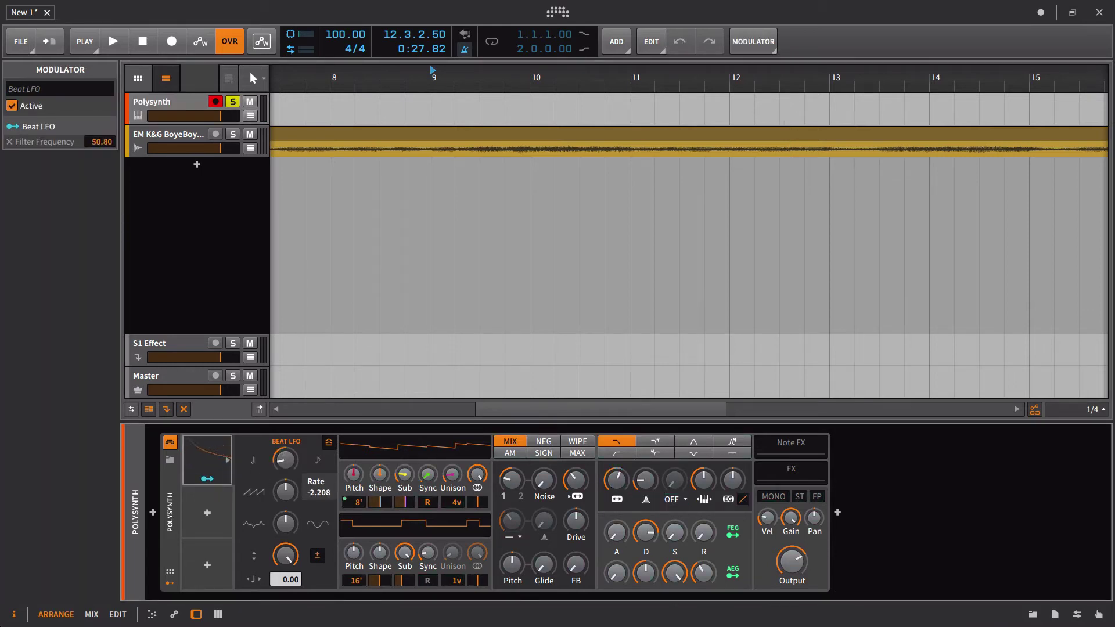
pyautogui.moveTo(616, 482)
pyautogui.moveTo(616, 482); pyautogui.dragTo(616, 481)
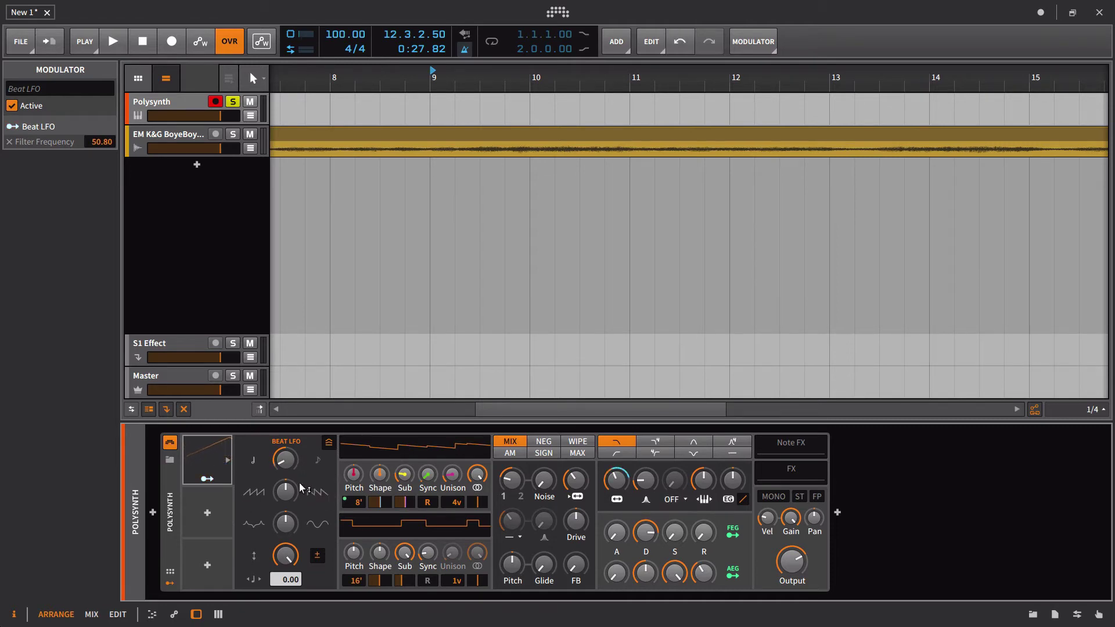
# Step: Try different Beat LFO waveform shapes and rates while auditioning the Polysynth's filter modulation
pyautogui.moveTo(285, 521); pyautogui.dragTo(361, 566)
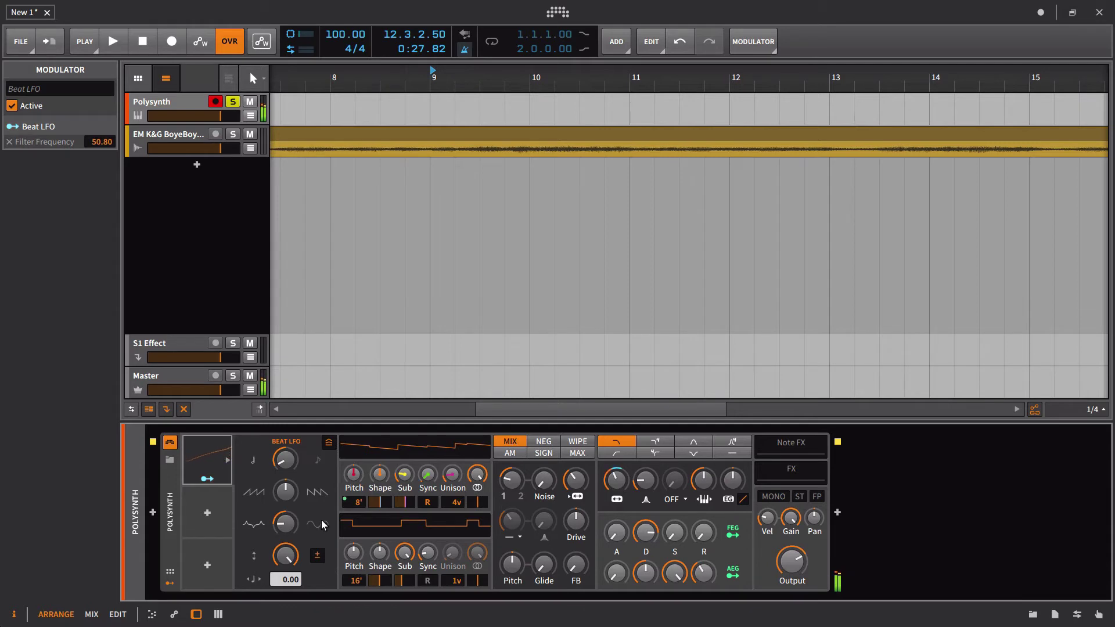
pyautogui.moveTo(275, 531); pyautogui.dragTo(273, 530)
pyautogui.moveTo(273, 466); pyautogui.dragTo(274, 466)
pyautogui.moveTo(273, 466)
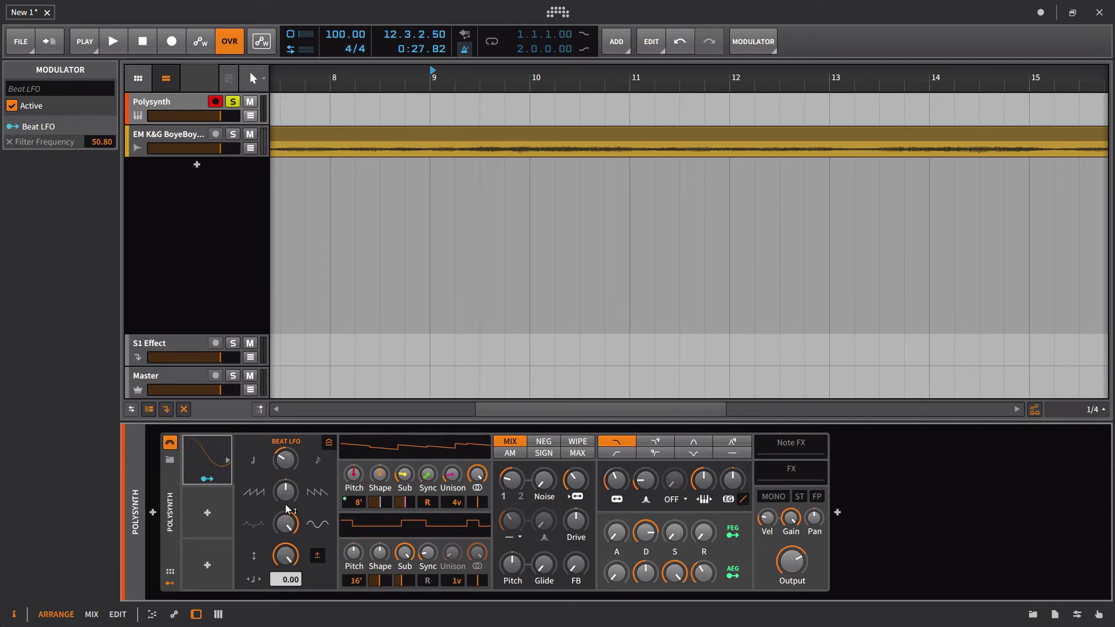
pyautogui.moveTo(286, 492); pyautogui.dragTo(286, 526)
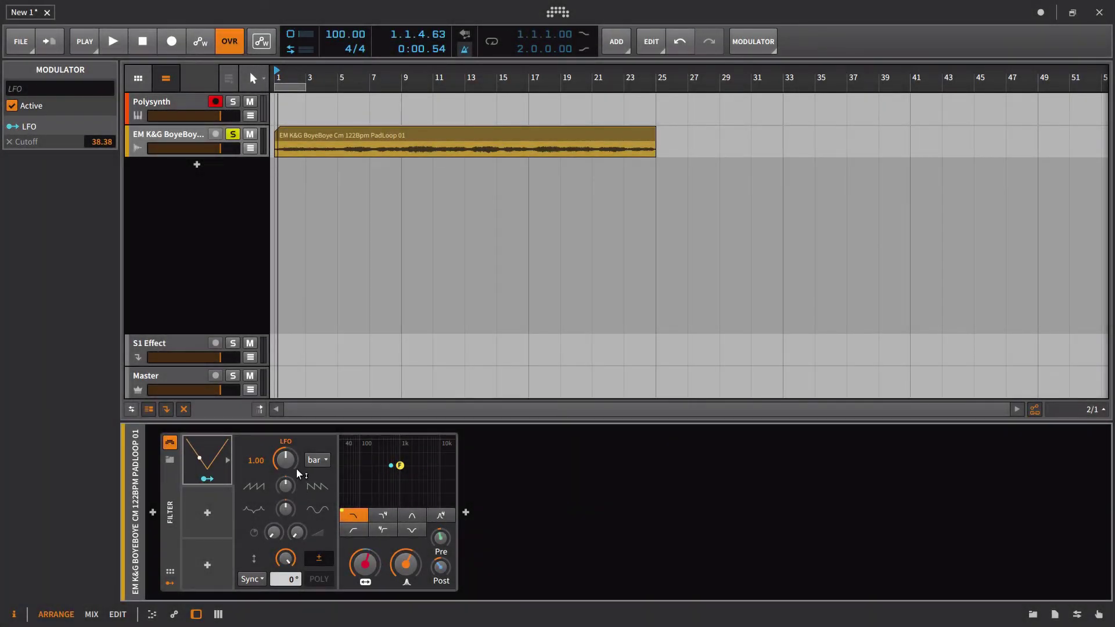
# Step: Examine the available trigger modes and rate units of the LFO on the audio loop's filter
pyautogui.moveTo(296, 468)
pyautogui.moveTo(286, 70); pyautogui.dragTo(263, 549)
pyautogui.click(263, 576)
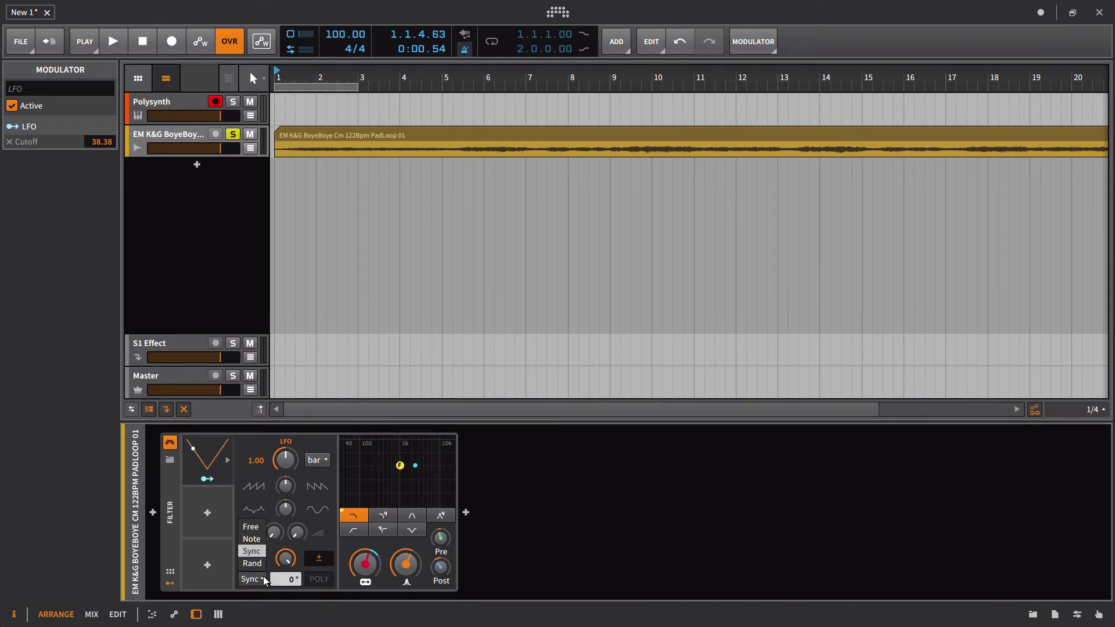
pyautogui.click(263, 575)
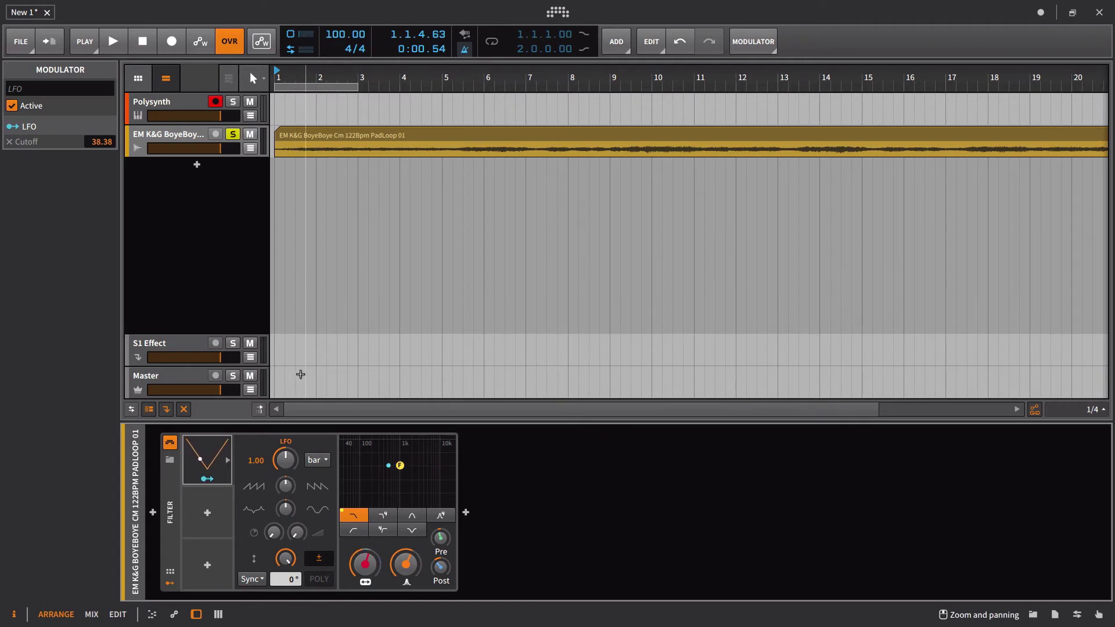
pyautogui.click(318, 460)
pyautogui.click(324, 506)
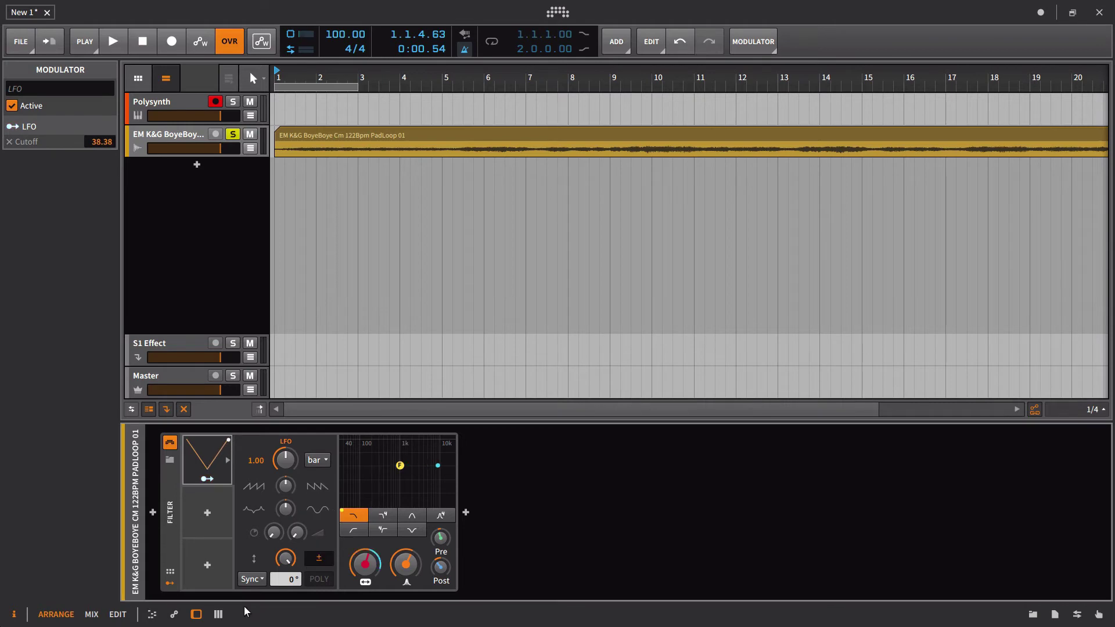
# Step: Audition the loop from bar 1 with the filter LFO synced at 0° phase and again with the phase set to 179°
pyautogui.press('space')
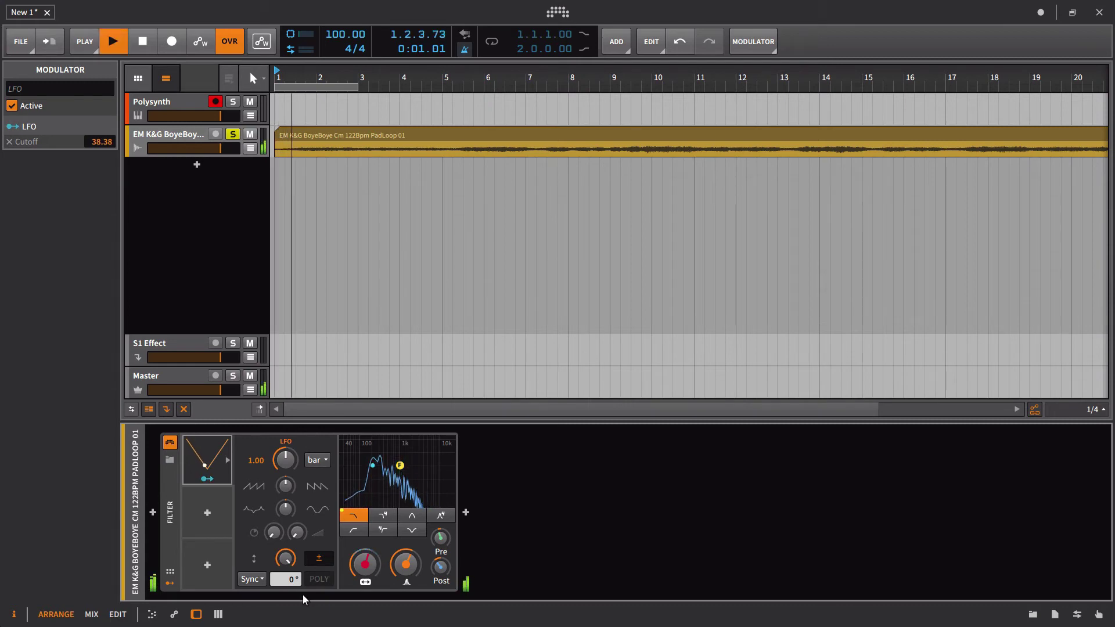
pyautogui.moveTo(290, 581)
pyautogui.mouseDown()
pyautogui.moveTo(293, 557)
pyautogui.moveTo(290, 580)
pyautogui.mouseUp()
pyautogui.press('space')
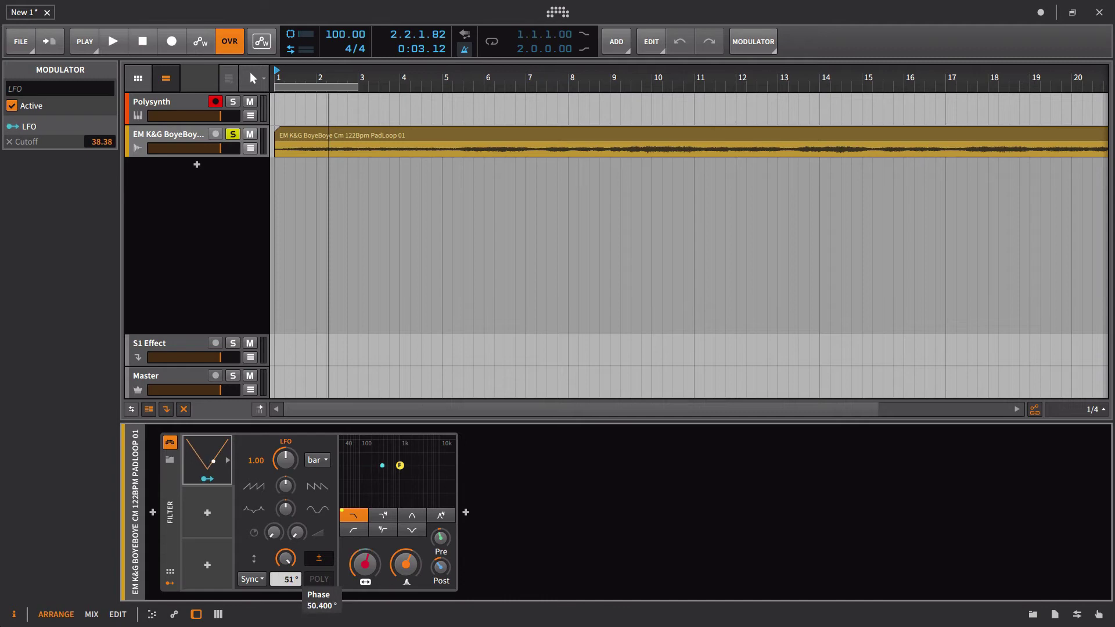
pyautogui.moveTo(290, 580); pyautogui.dragTo(290, 579)
pyautogui.moveTo(290, 579); pyautogui.dragTo(290, 582)
pyautogui.press('space')
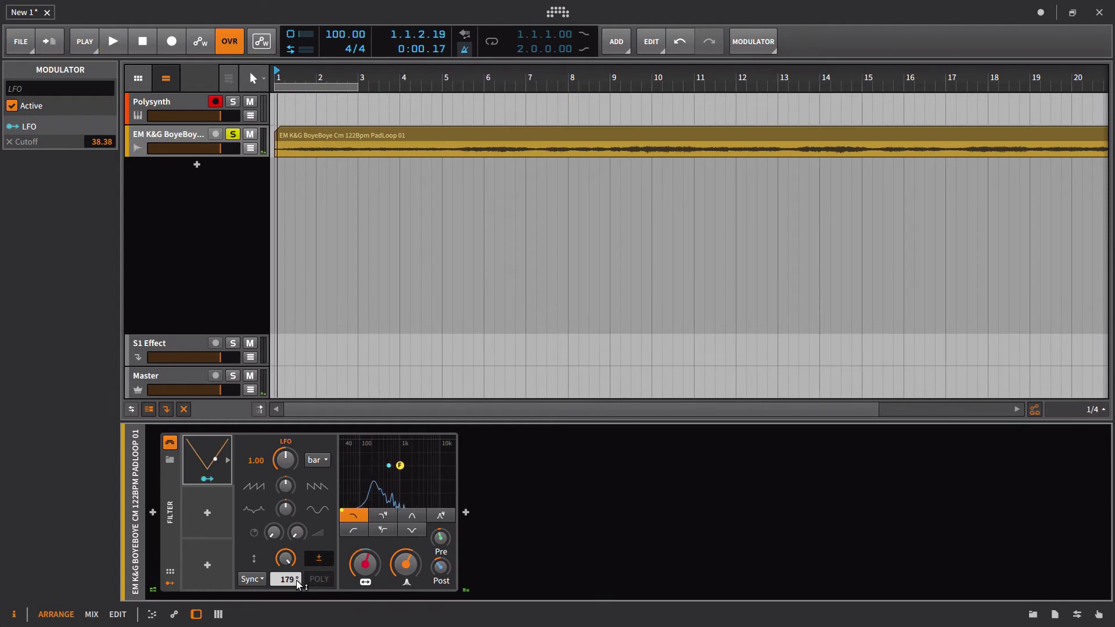
pyautogui.moveTo(366, 563)
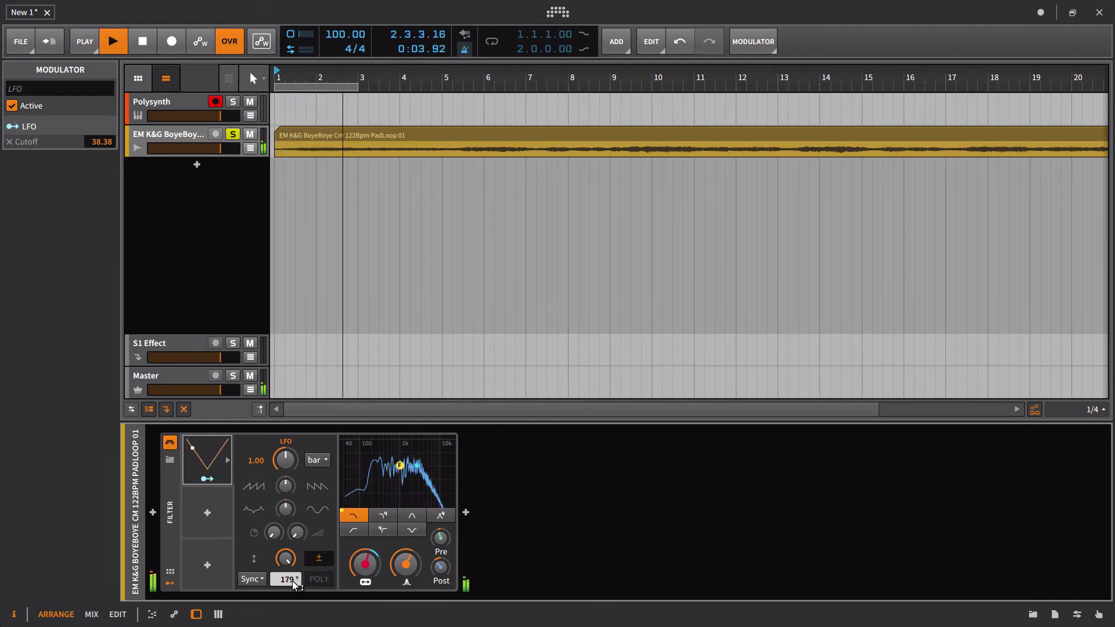
# Step: Try a filter LFO phase of 360° while auditioning the loop, and reset the phase to 0°
pyautogui.press('space')
pyautogui.moveTo(291, 581); pyautogui.dragTo(315, 587)
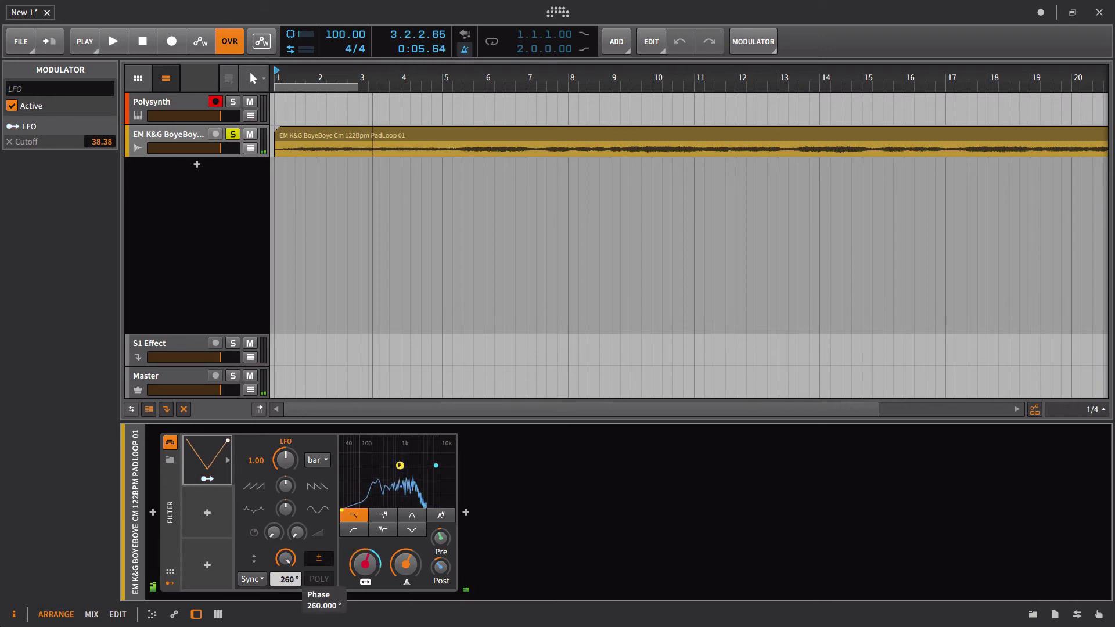
pyautogui.press('space')
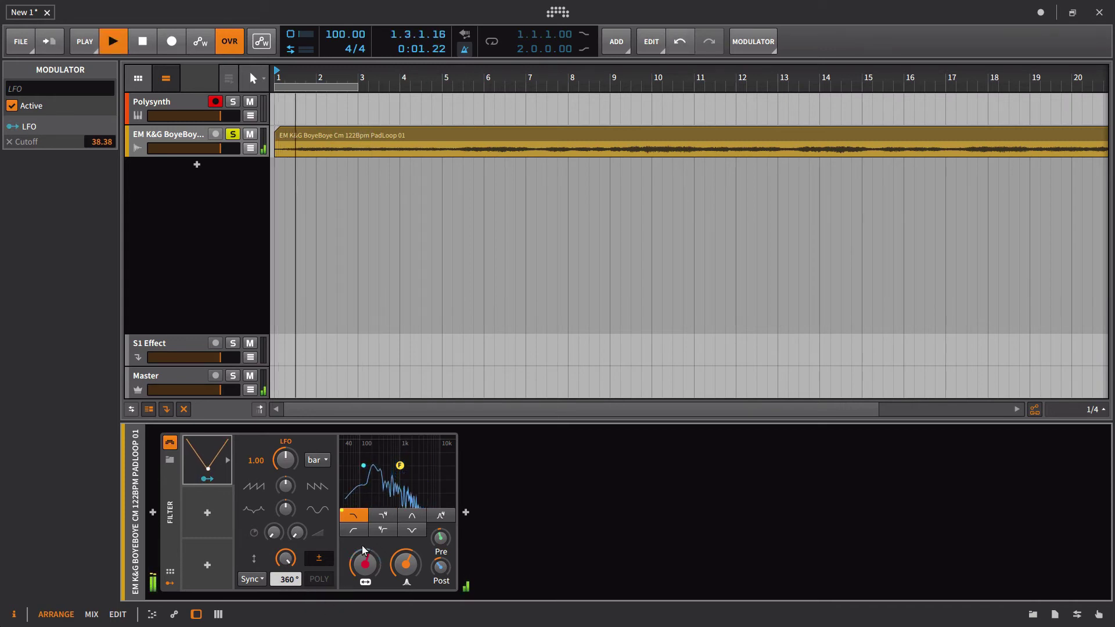
pyautogui.doubleClick(293, 580)
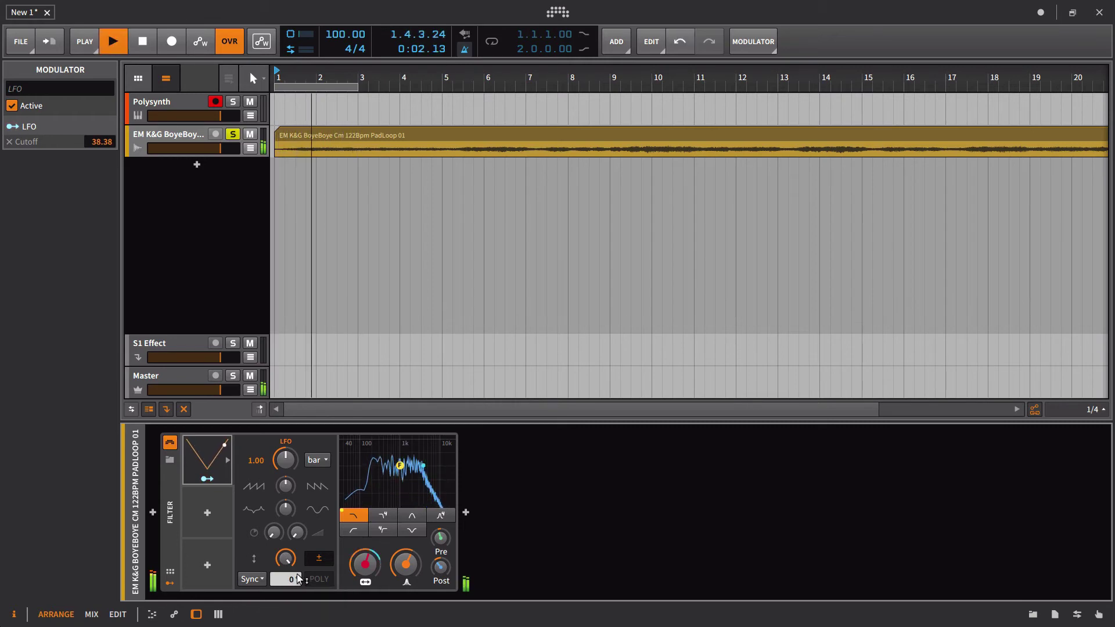
pyautogui.press('space')
pyautogui.moveTo(297, 573); pyautogui.dragTo(297, 561)
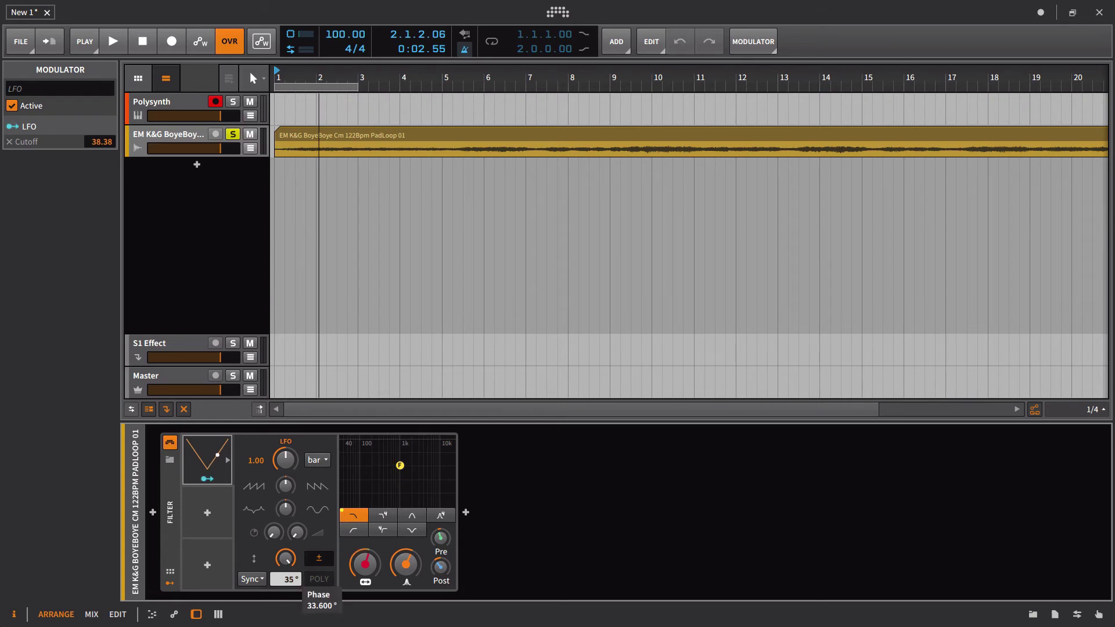
pyautogui.doubleClick(301, 579)
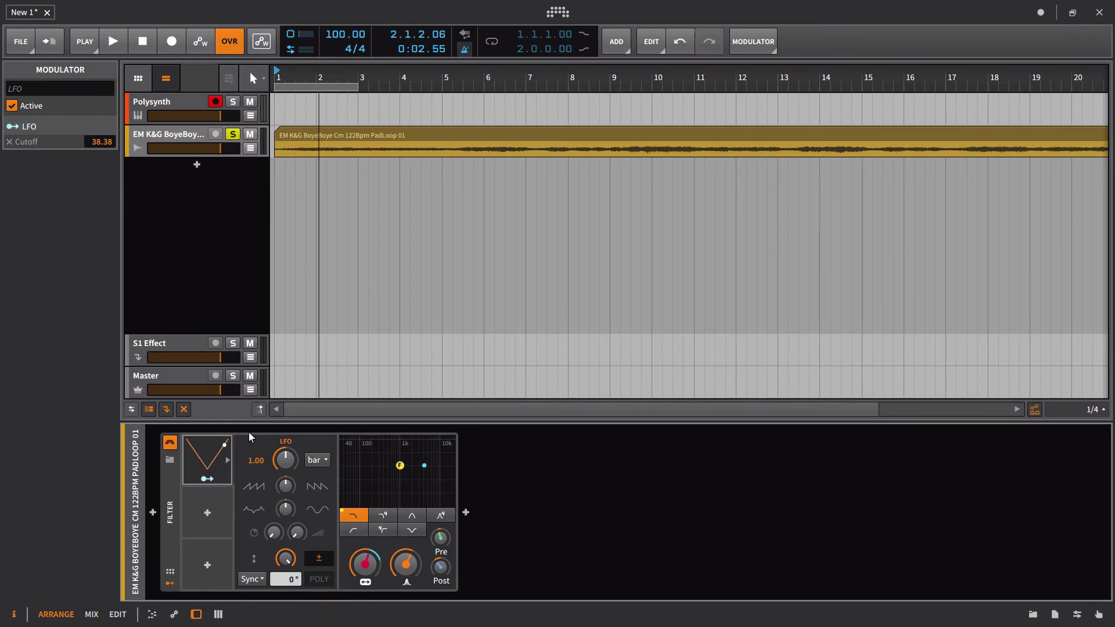
# Step: Set the filter LFO's trigger mode to Free and repeatedly restart playback from bar 1 to hear the varying start phase
pyautogui.click(249, 578)
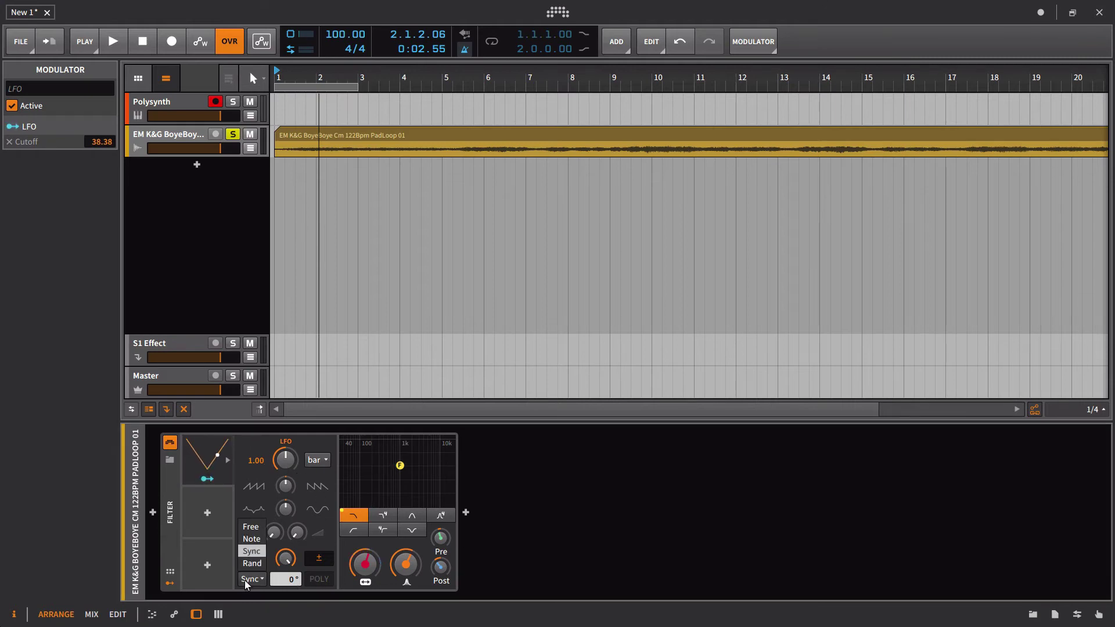
pyautogui.click(255, 534)
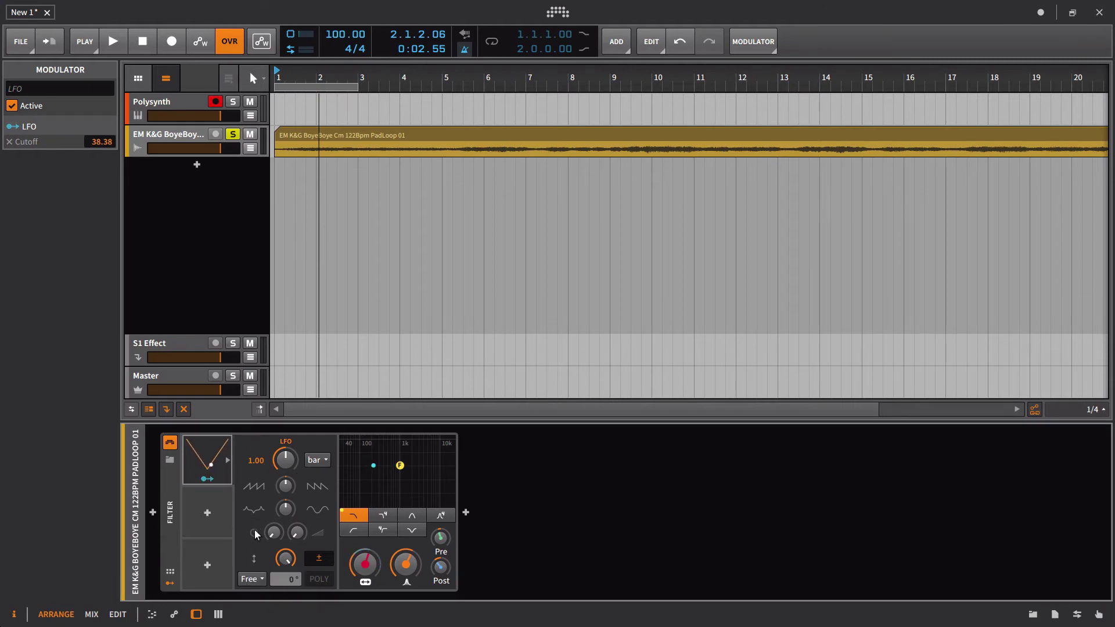
pyautogui.press('space')
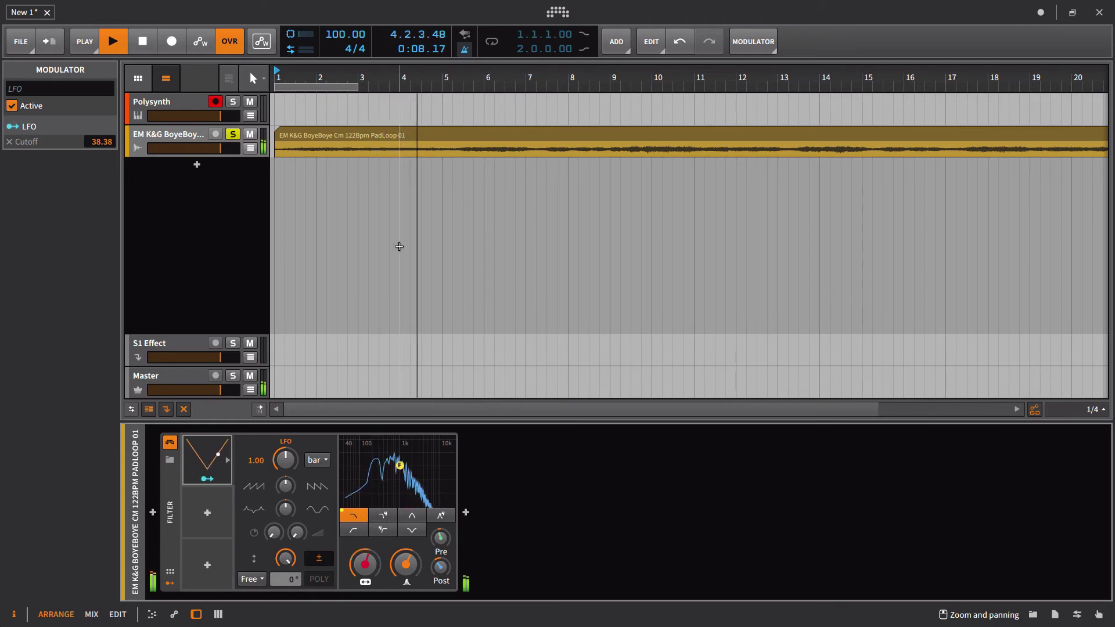
pyautogui.press('space')
pyautogui.press('space')
pyautogui.press('space')
pyautogui.press('space')
pyautogui.press('space')
pyautogui.press('space')
pyautogui.press('space')
pyautogui.press('space')
pyautogui.press('space')
pyautogui.press('space')
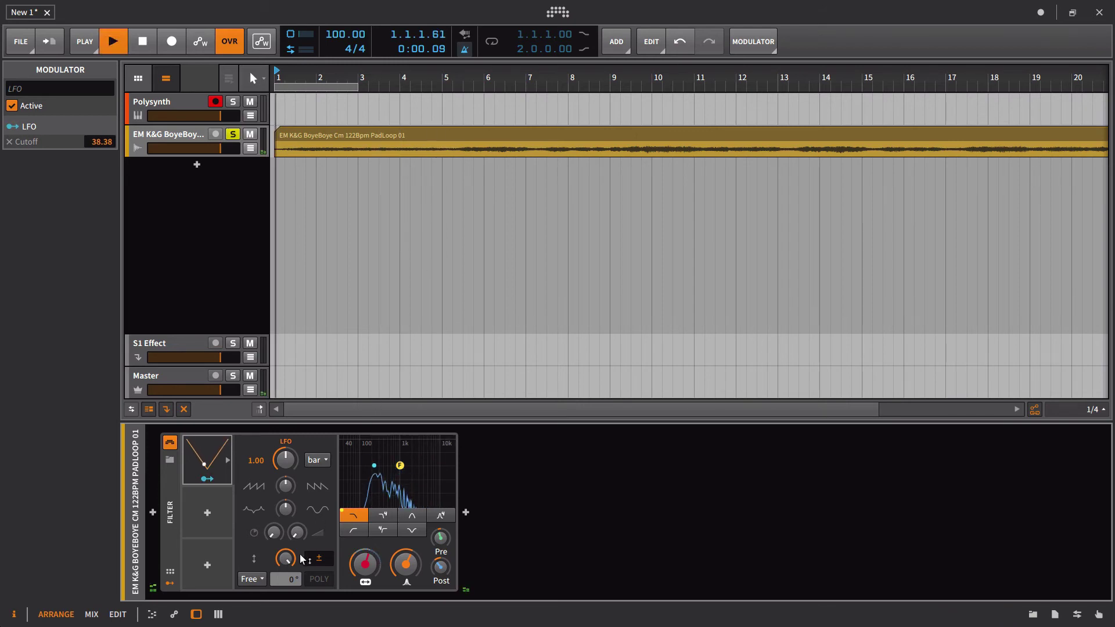
pyautogui.press('space')
pyautogui.press('space')
pyautogui.press('space')
pyautogui.press('space')
# Step: Set the filter LFO's trigger mode to Rand and start playback from bar 1
pyautogui.click(266, 575)
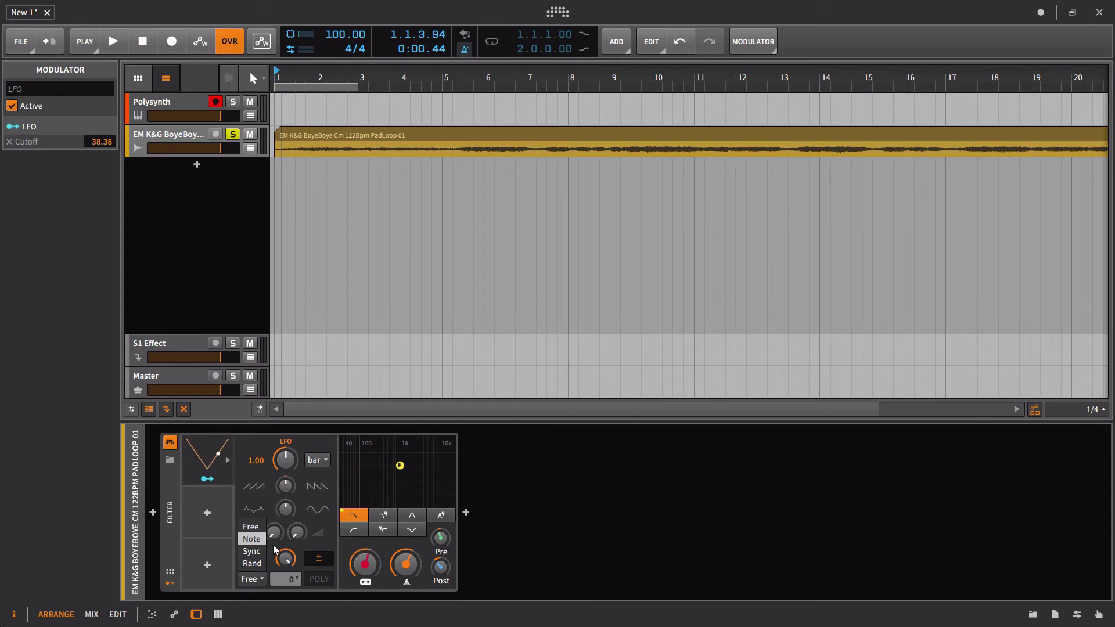
pyautogui.click(252, 563)
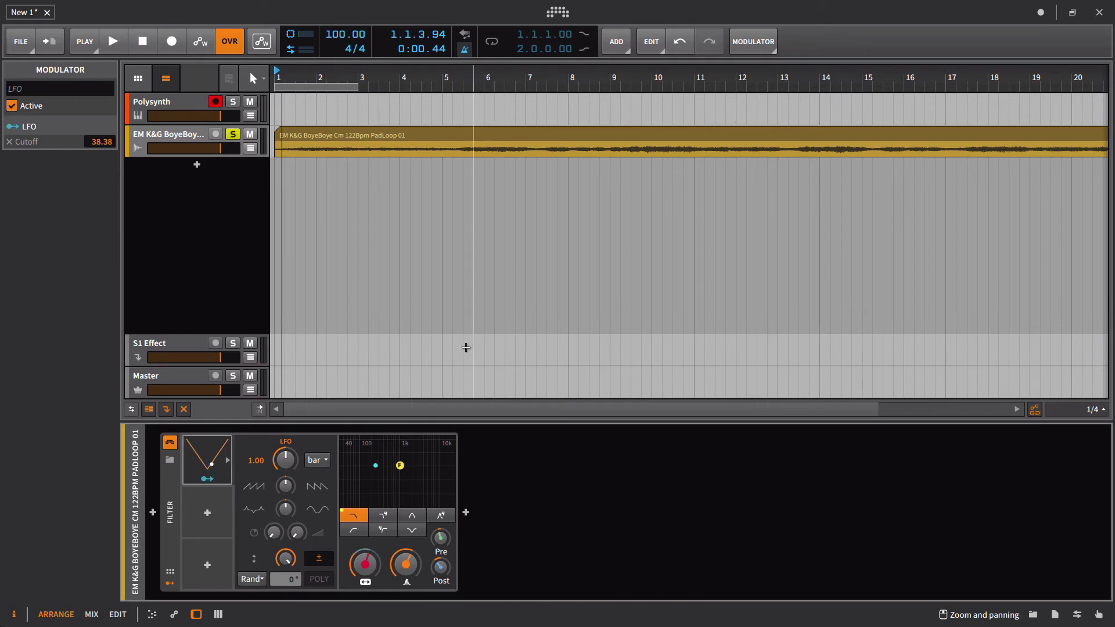
pyautogui.press('space')
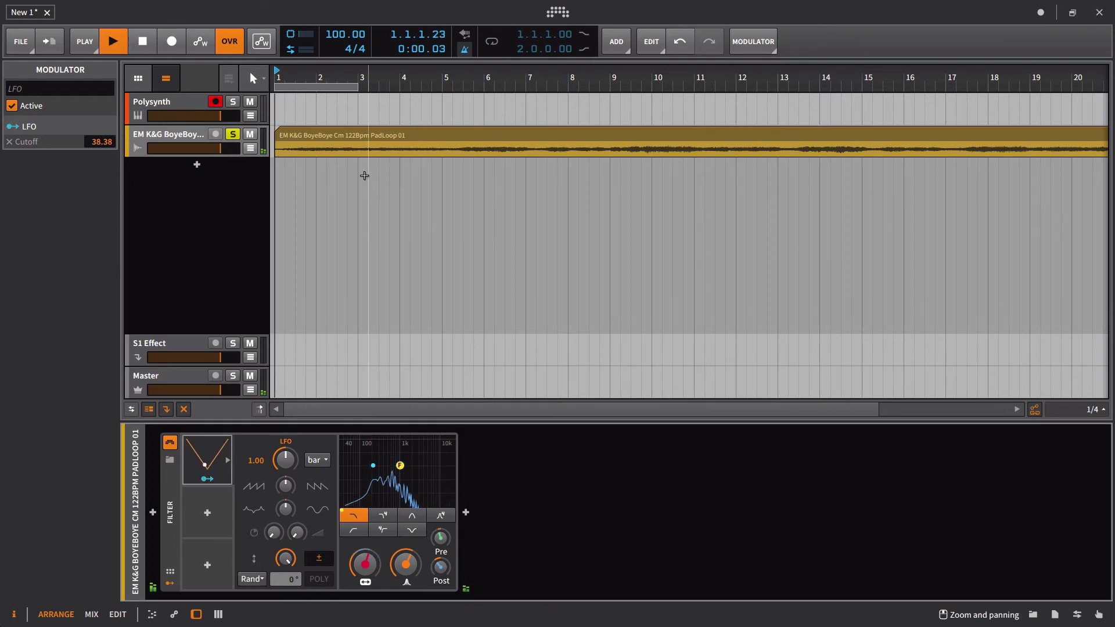
# Step: Move the play start to bar 3 and repeatedly restart playback to hear the filter LFO's random start phases
pyautogui.press('space')
pyautogui.click(361, 73)
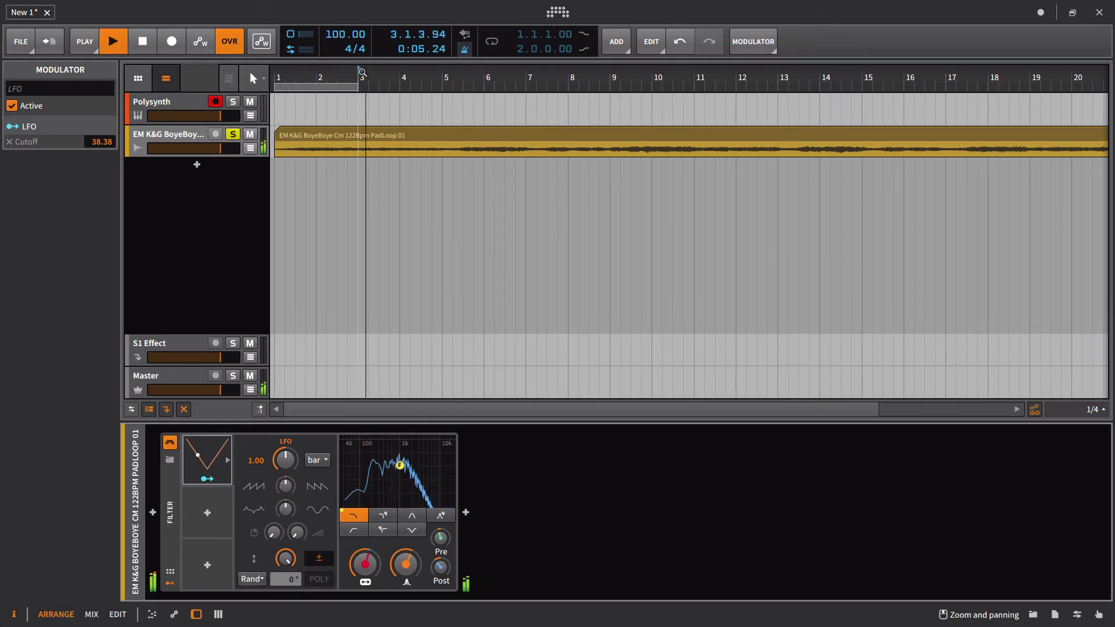
pyautogui.press('space')
pyautogui.press('space')
pyautogui.press('space')
pyautogui.press('space')
pyautogui.press('space')
pyautogui.press('space')
pyautogui.press('space')
pyautogui.press('space')
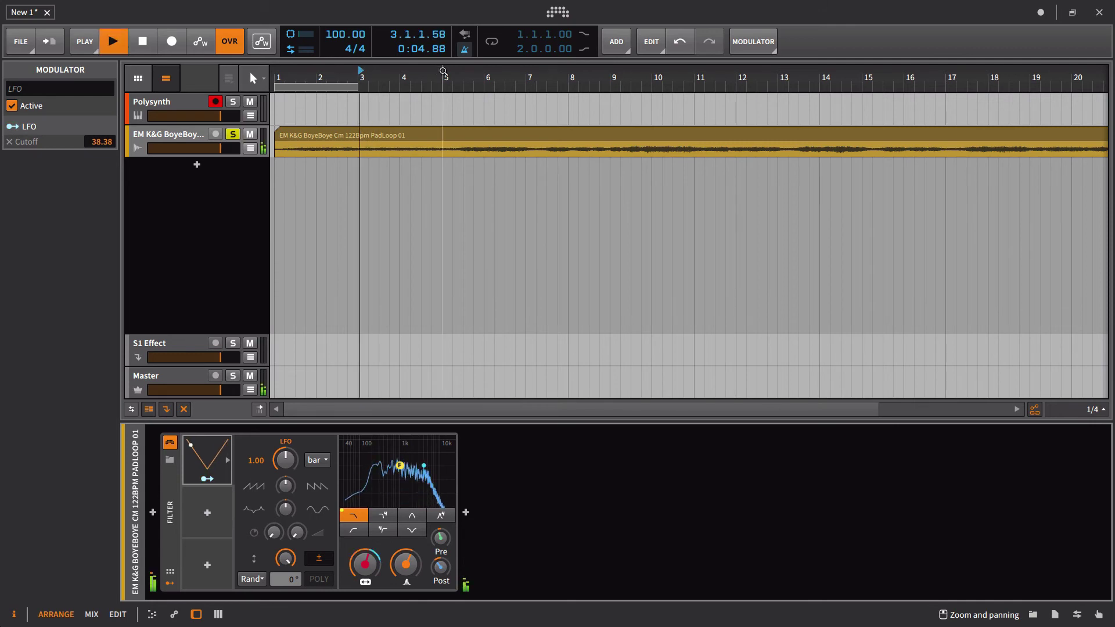
pyautogui.press('space')
pyautogui.press('space')
pyautogui.press('space')
pyautogui.press('space')
pyautogui.press('space')
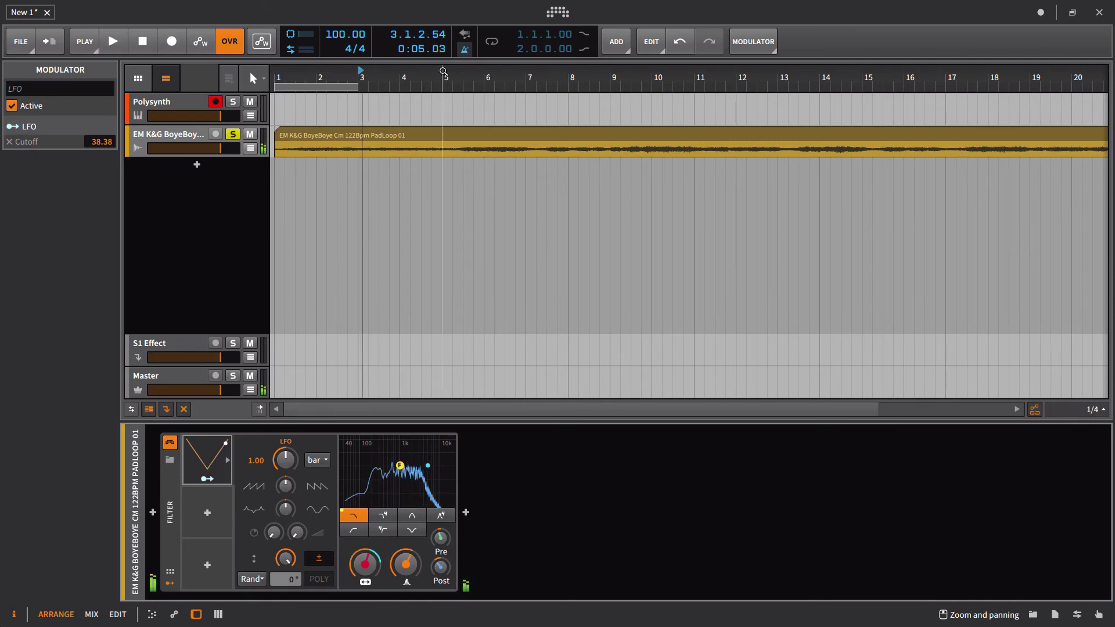
pyautogui.press('space')
pyautogui.press('space')
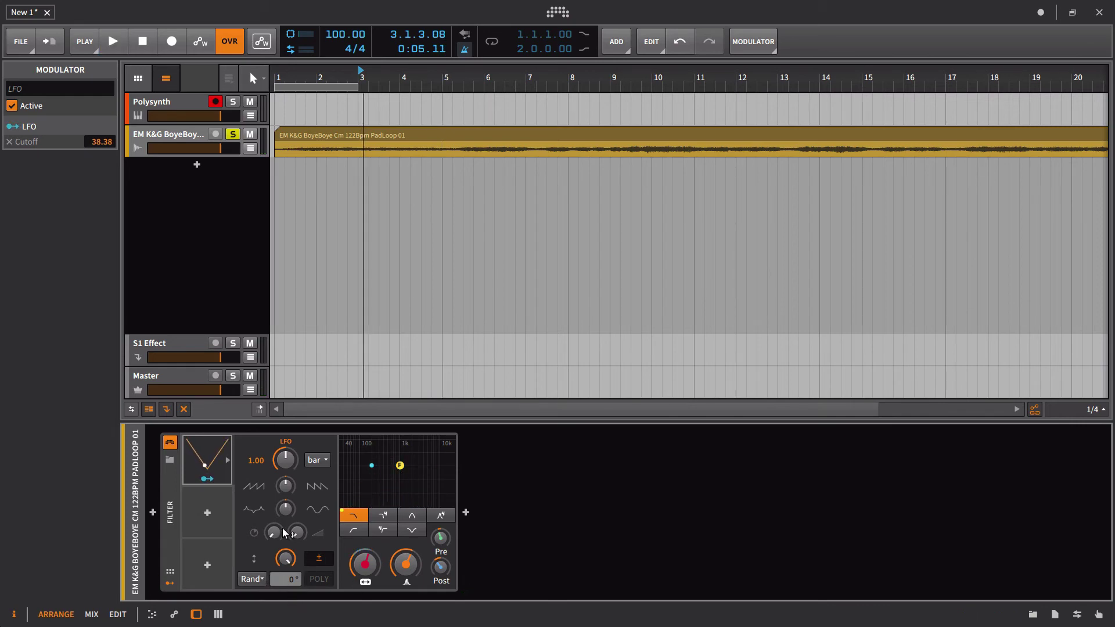
# Step: Set the filter LFO's trigger mode to Free, and try a different waveform shape before resetting it
pyautogui.click(256, 583)
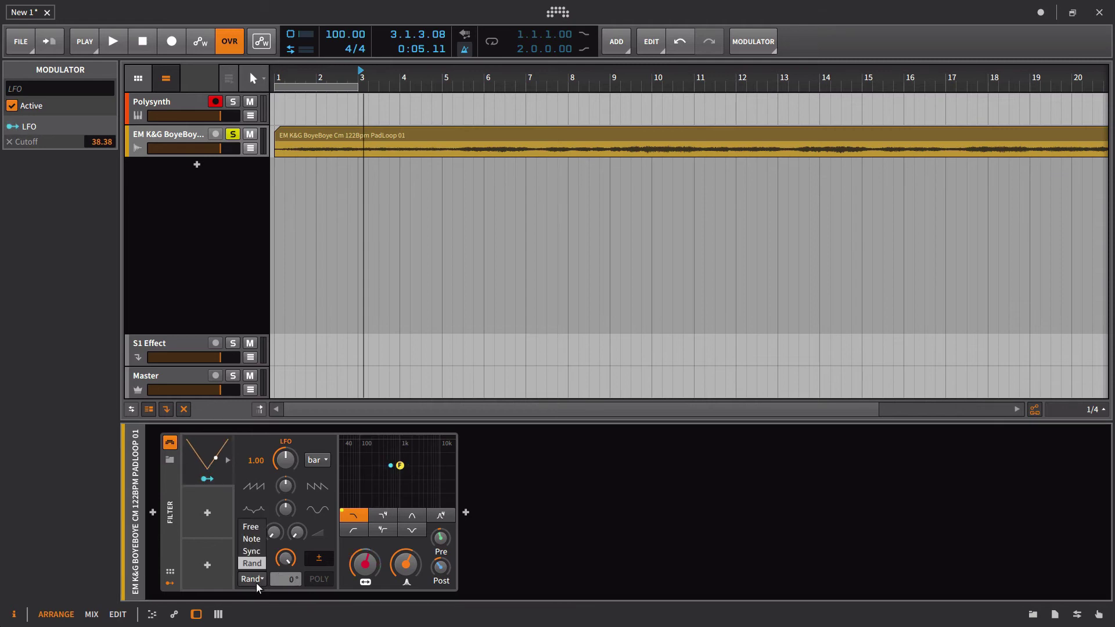
pyautogui.click(260, 525)
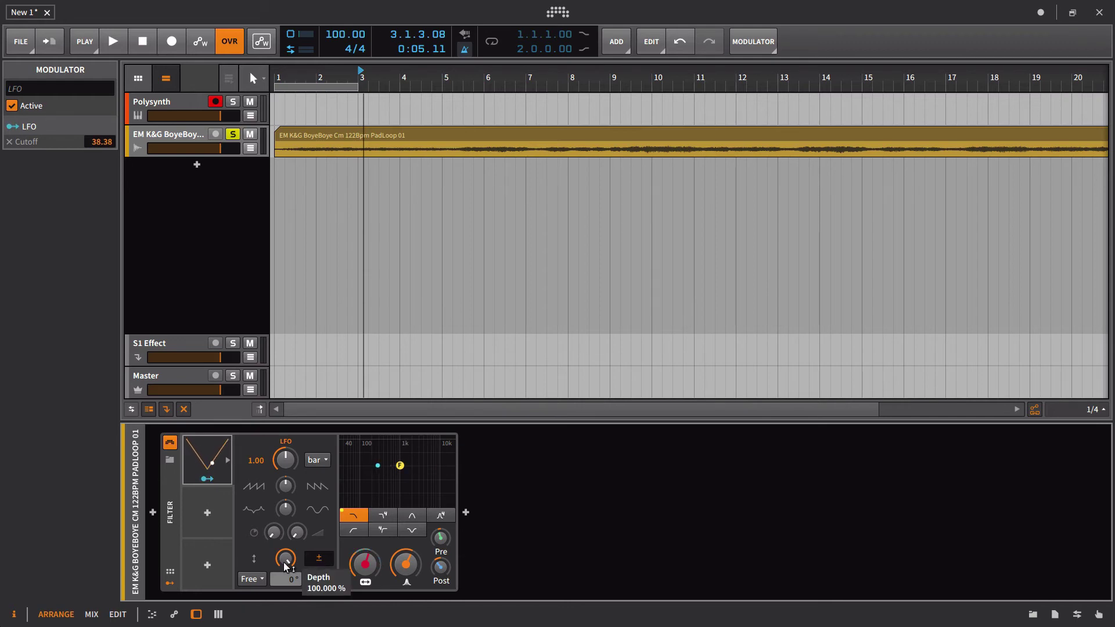
pyautogui.moveTo(284, 509); pyautogui.dragTo(284, 491)
pyautogui.doubleClick(279, 510)
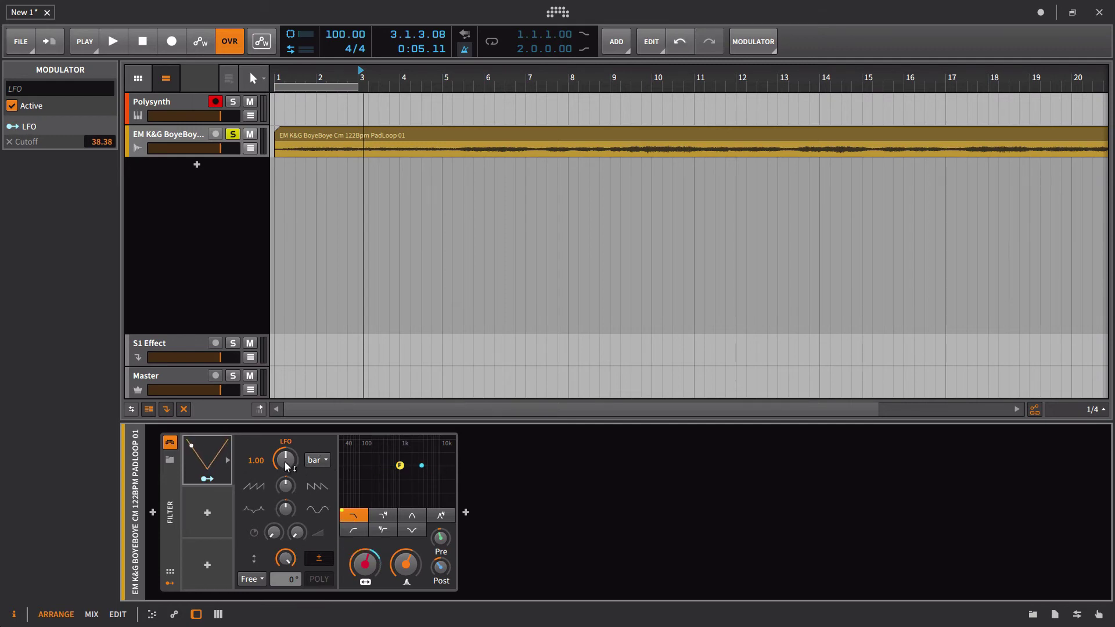
# Step: Try the filter LFO's rate in Hz, raising it to 50.00 while auditioning the loop
pyautogui.moveTo(284, 462)
pyautogui.mouseDown()
pyautogui.moveTo(284, 447)
pyautogui.moveTo(285, 462)
pyautogui.mouseUp()
pyautogui.click(318, 458)
pyautogui.click(315, 476)
pyautogui.moveTo(290, 465); pyautogui.dragTo(290, 456)
pyautogui.press('space')
pyautogui.moveTo(291, 464)
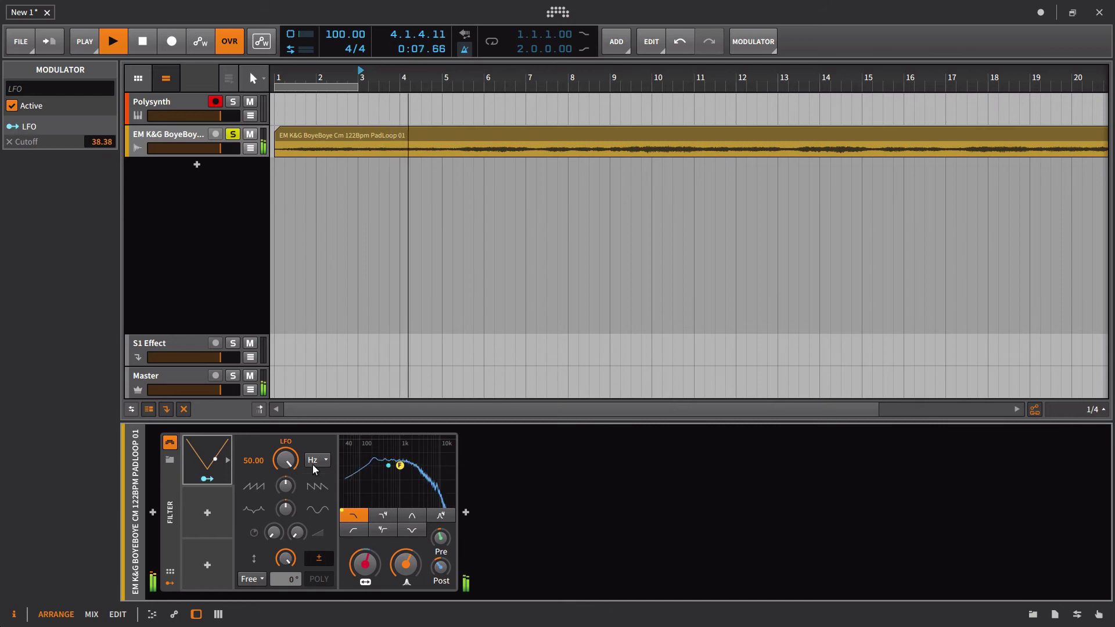
pyautogui.press('space')
# Step: Set the filter LFO's rate to 1.00 with the 2nd timebase and its trigger mode to Sync
pyautogui.click(314, 460)
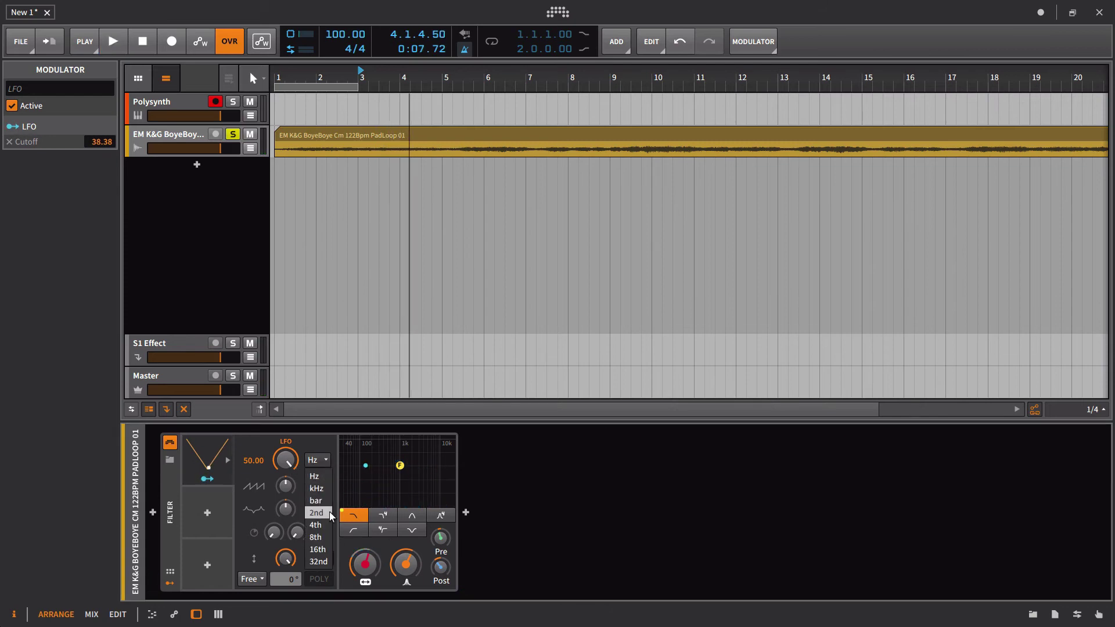
pyautogui.click(329, 511)
pyautogui.doubleClick(295, 471)
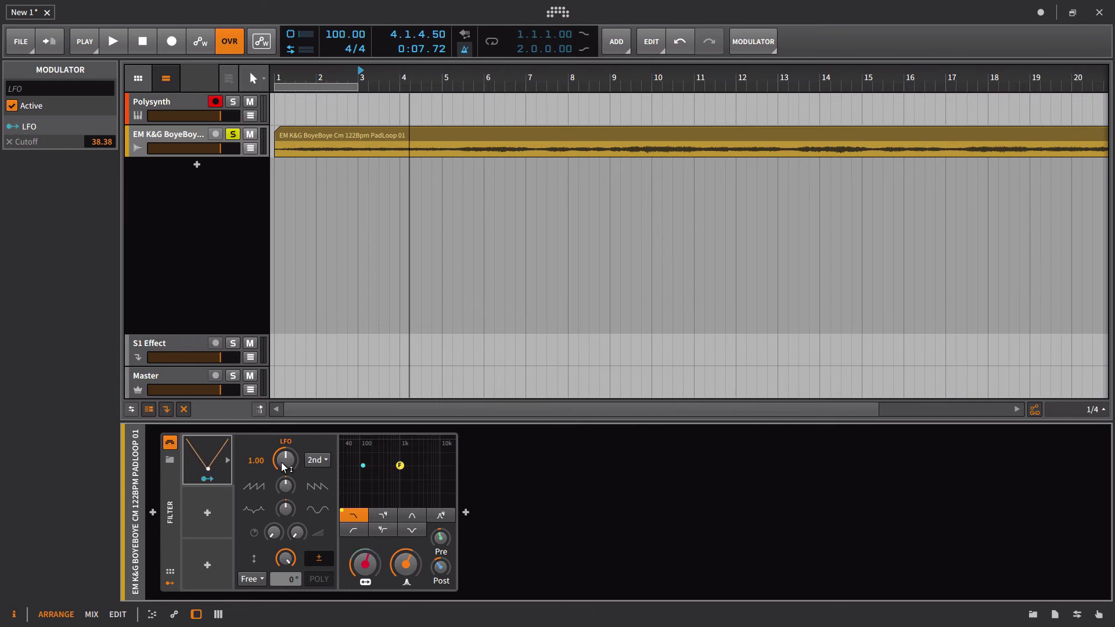
pyautogui.click(258, 580)
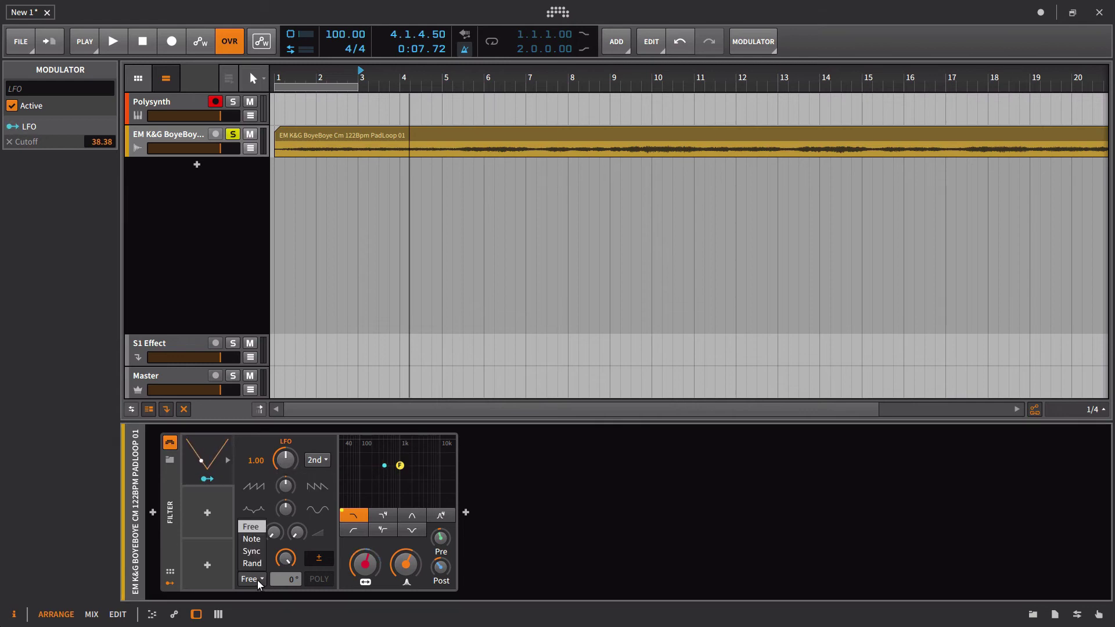
pyautogui.click(251, 551)
pyautogui.doubleClick(284, 467)
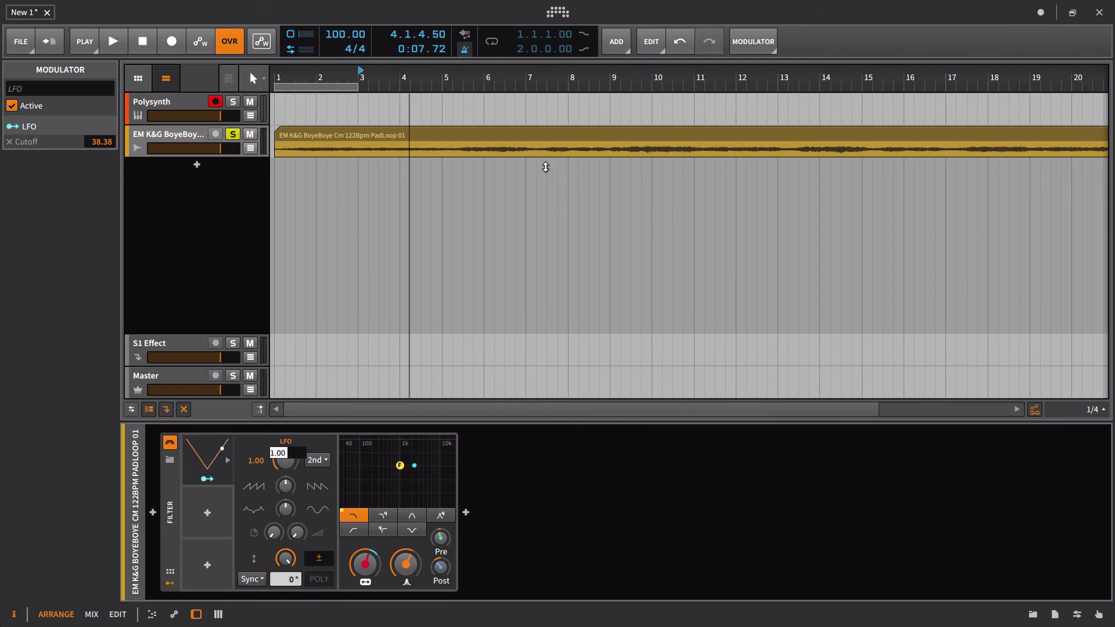
pyautogui.press('Escape')
# Step: Audition the loop from bar 3 while trying a filter LFO rate of 2.00 with the 2nd timebase
pyautogui.press('space')
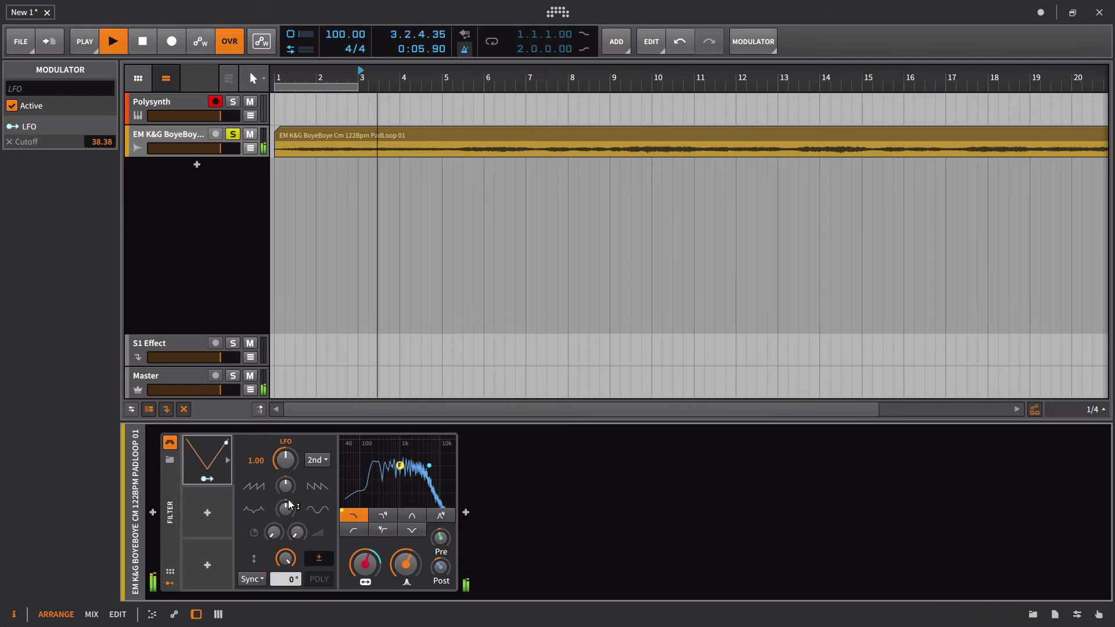
pyautogui.doubleClick(289, 468)
pyautogui.write('2')
pyautogui.press('Return')
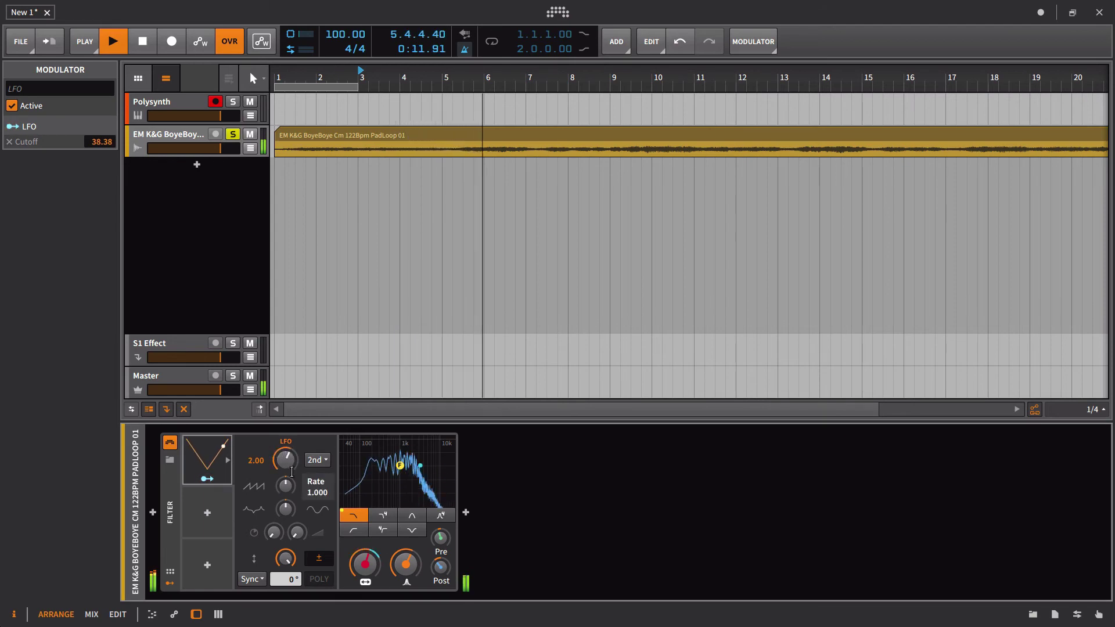
pyautogui.press('space')
pyautogui.press('space')
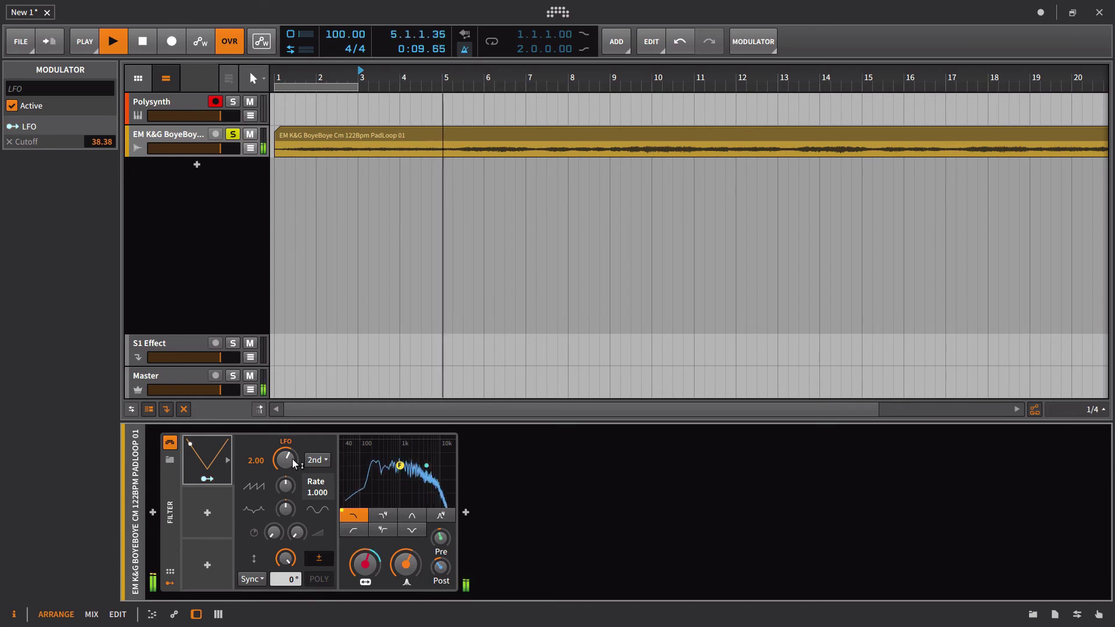
pyautogui.press('space')
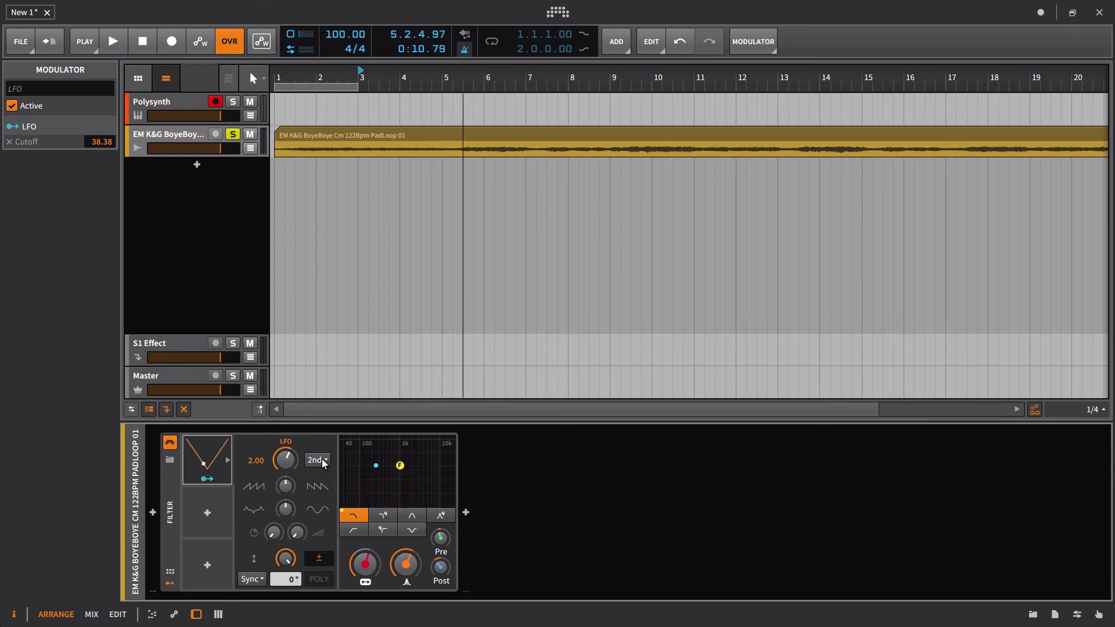
# Step: Look through the filter LFO's timebase options, and try rates down to about 0.02 before resetting the rate to 1.00
pyautogui.click(320, 460)
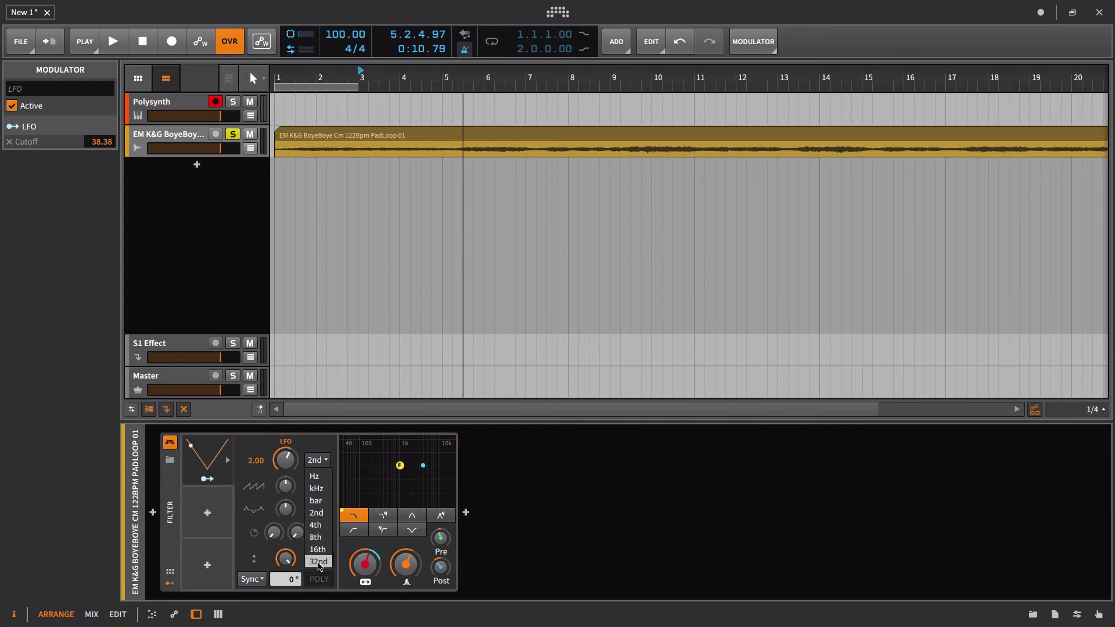
pyautogui.doubleClick(281, 468)
pyautogui.moveTo(285, 469); pyautogui.dragTo(285, 510)
pyautogui.doubleClick(285, 465)
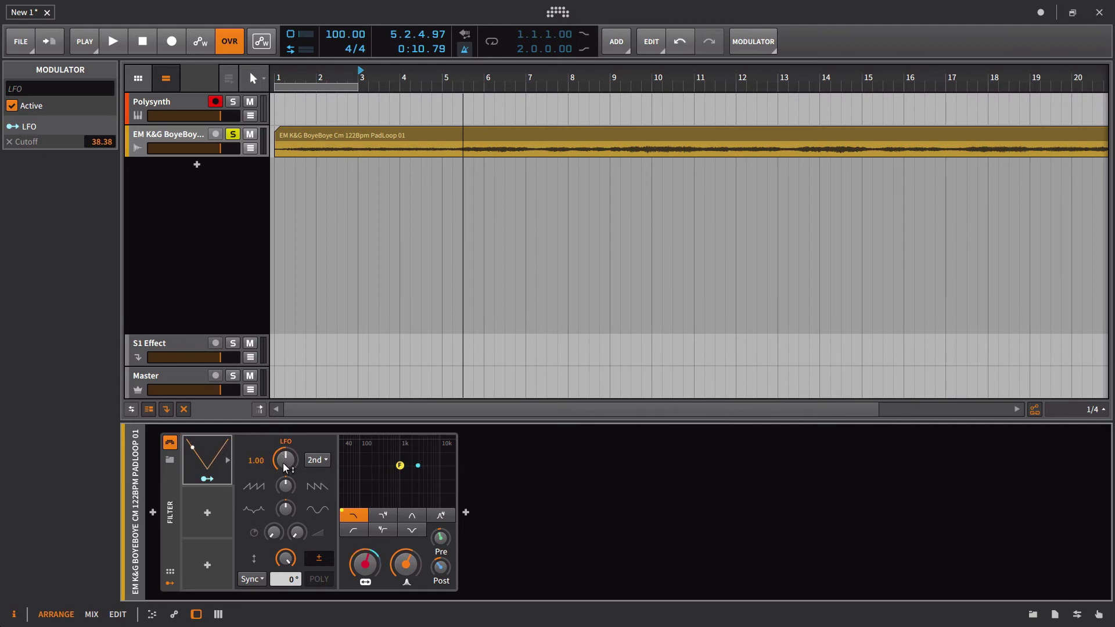
pyautogui.moveTo(284, 465); pyautogui.dragTo(284, 504)
pyautogui.moveTo(296, 462); pyautogui.dragTo(296, 479)
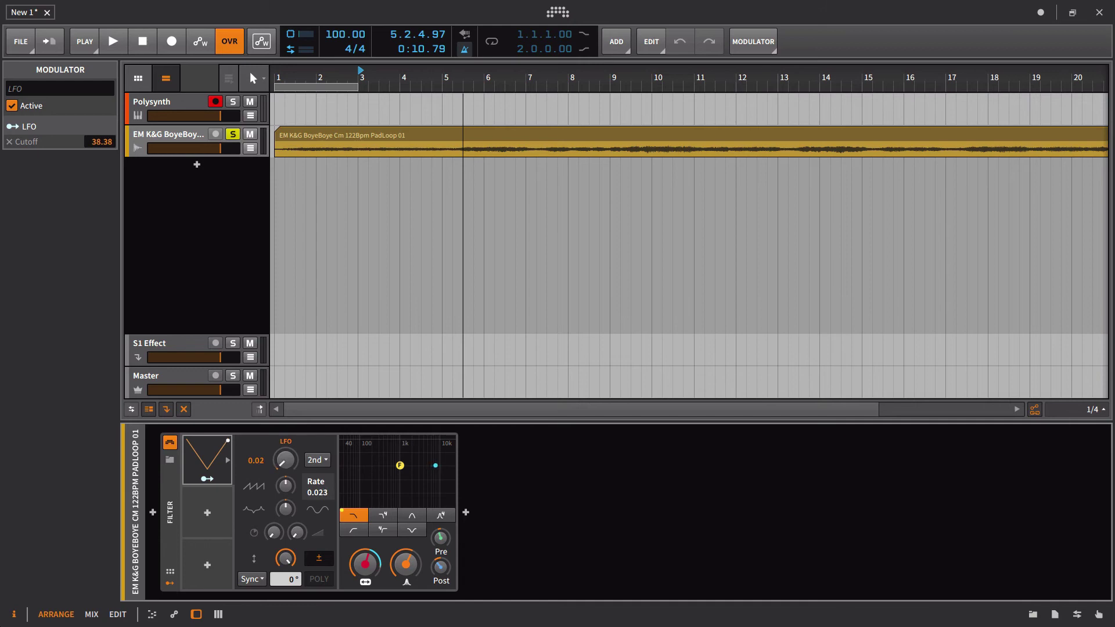
pyautogui.doubleClick(296, 461)
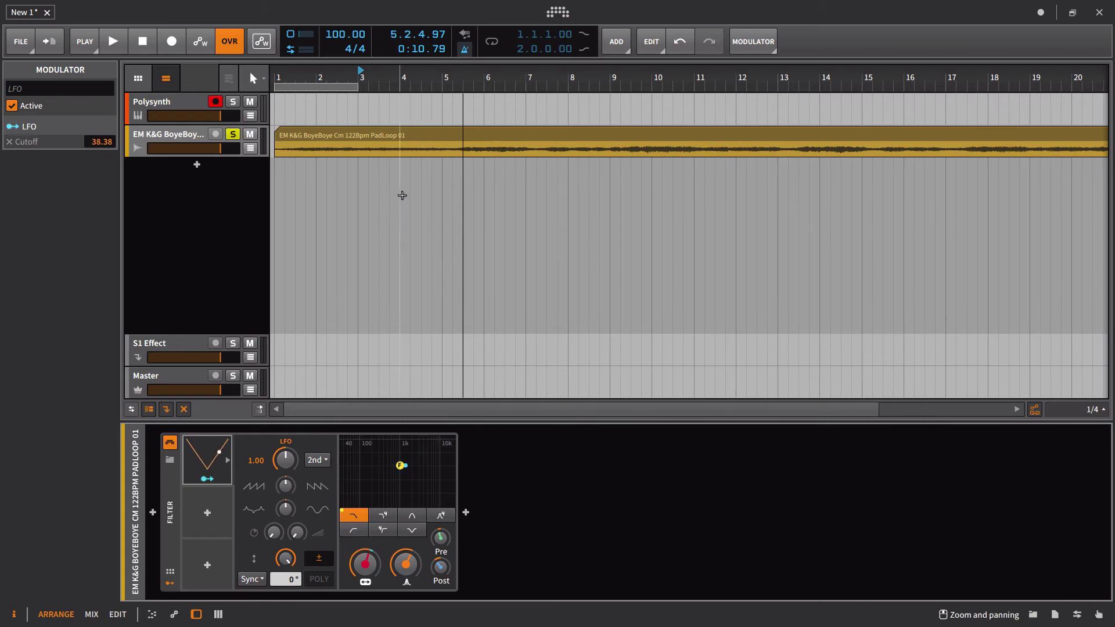
# Step: Deactivate the Filter device, and switch solo from the pad loop track to the Polysynth track
pyautogui.click(171, 442)
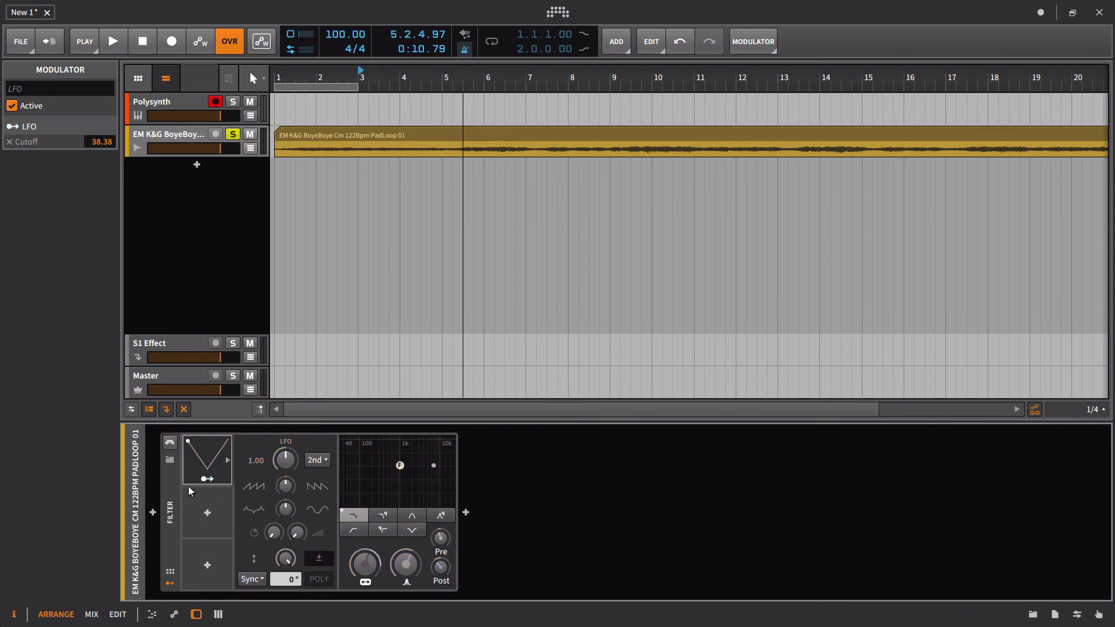
pyautogui.click(161, 110)
pyautogui.press('-')
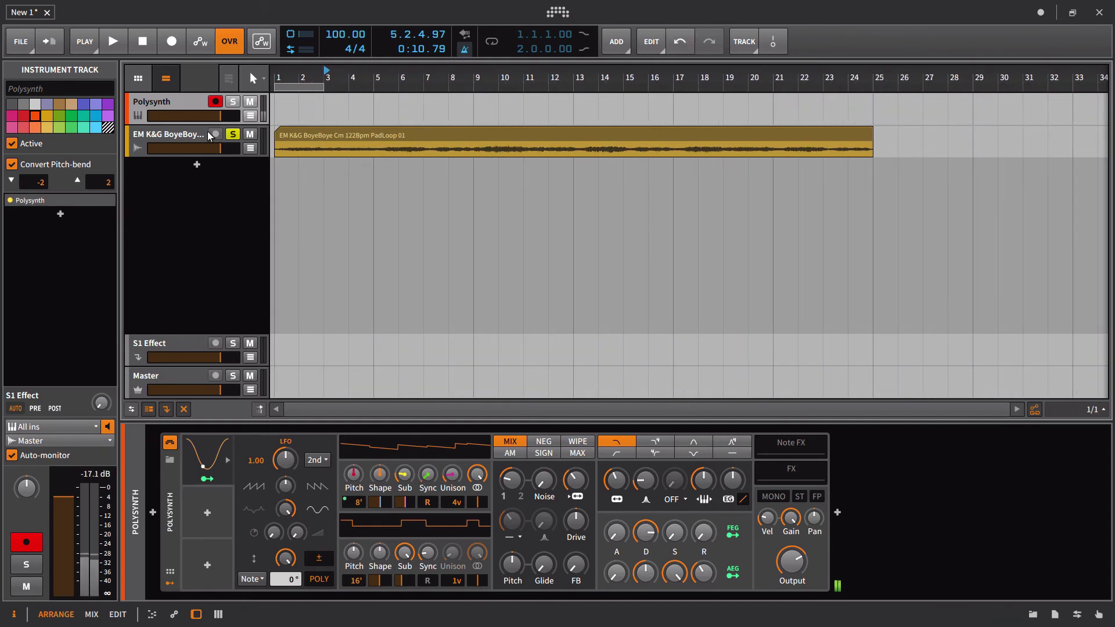
pyautogui.click(238, 141)
pyautogui.click(232, 101)
pyautogui.click(233, 134)
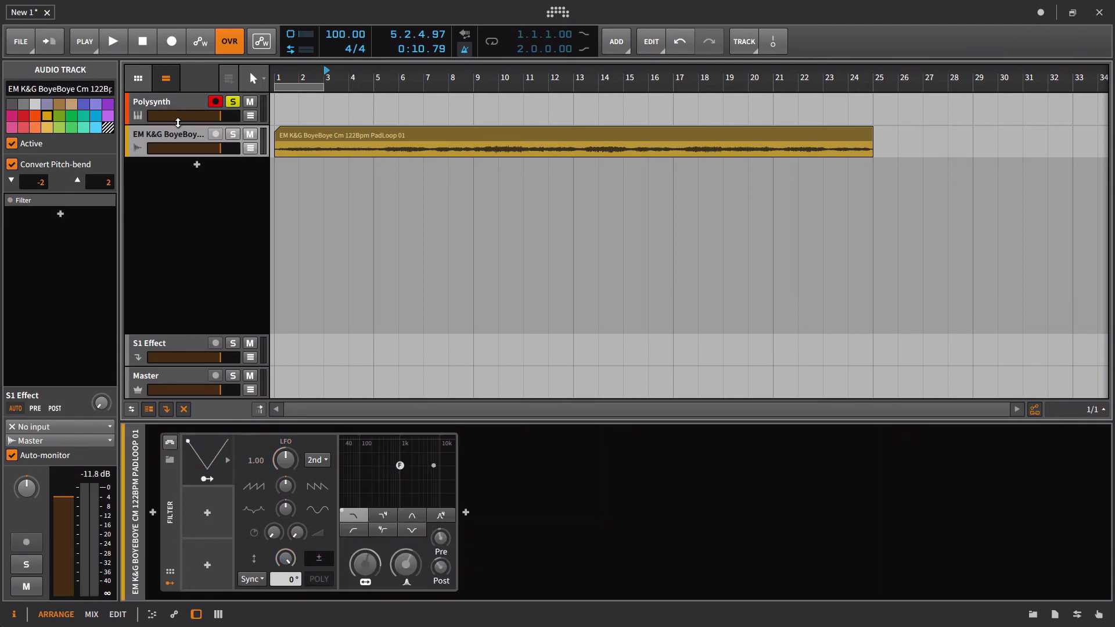
pyautogui.click(191, 104)
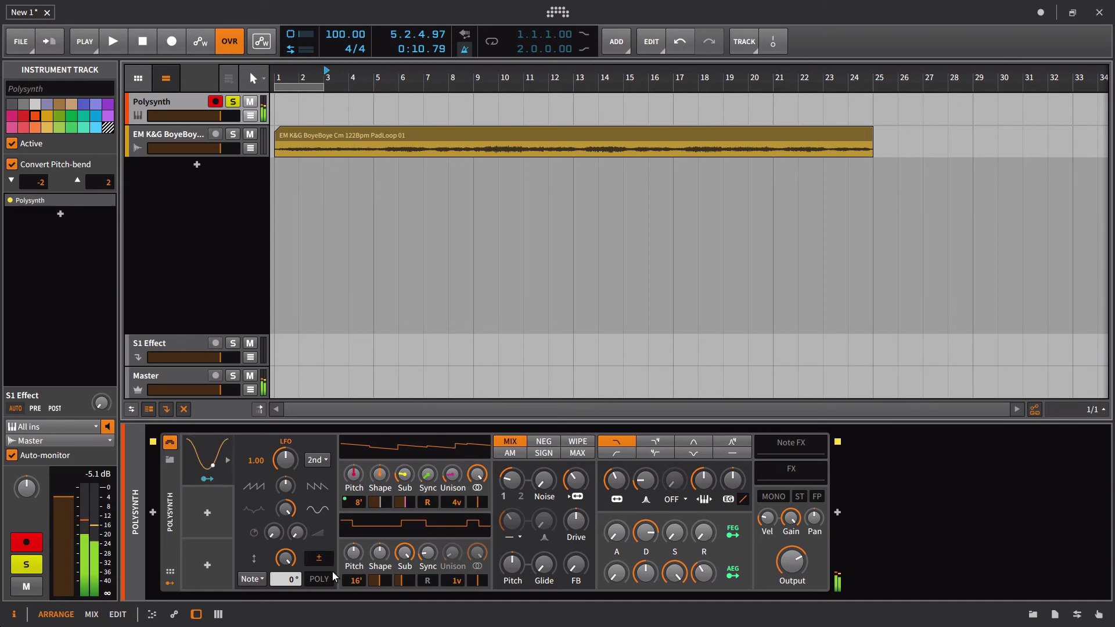
# Step: Map the Polysynth's LFO to the filter frequency with an amount of 48.40 and enable its per-voice mode
pyautogui.click(206, 476)
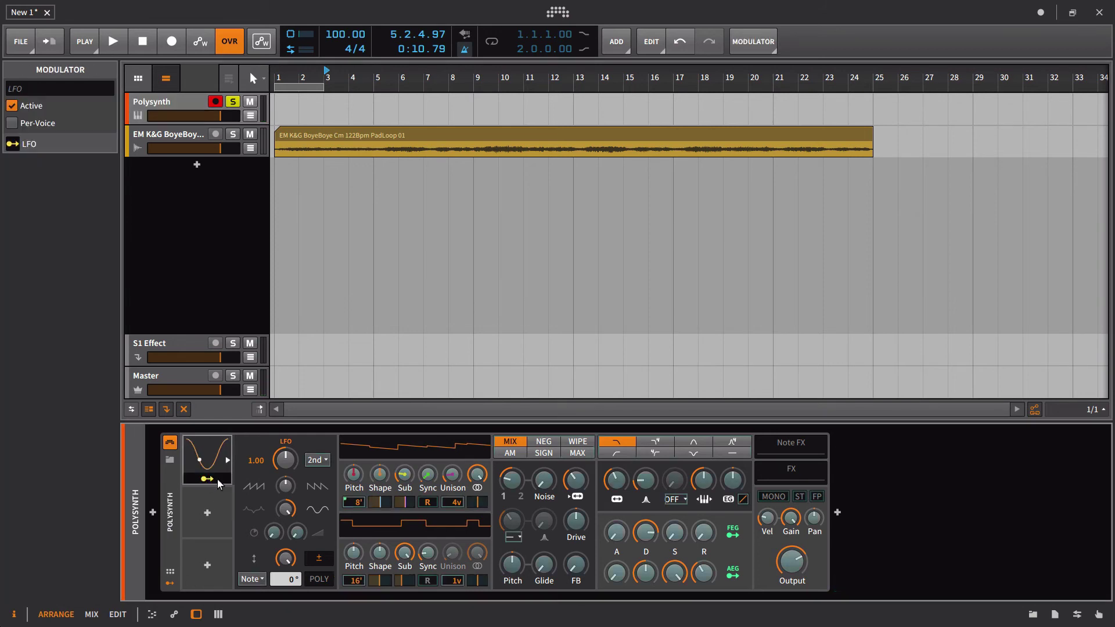
pyautogui.moveTo(617, 480); pyautogui.dragTo(657, 449)
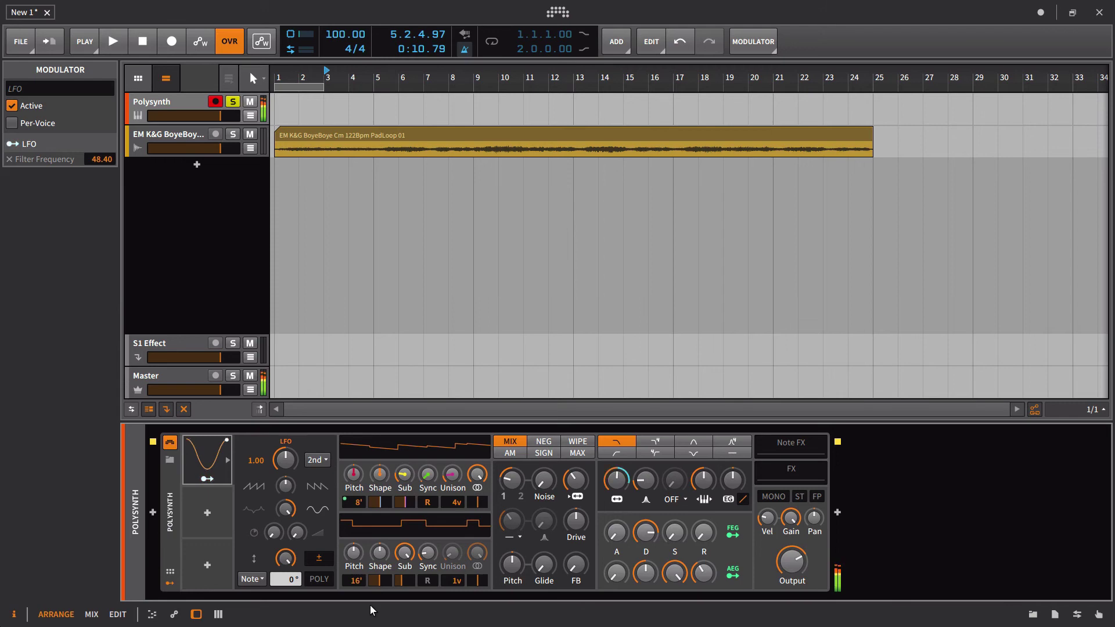
pyautogui.click(325, 577)
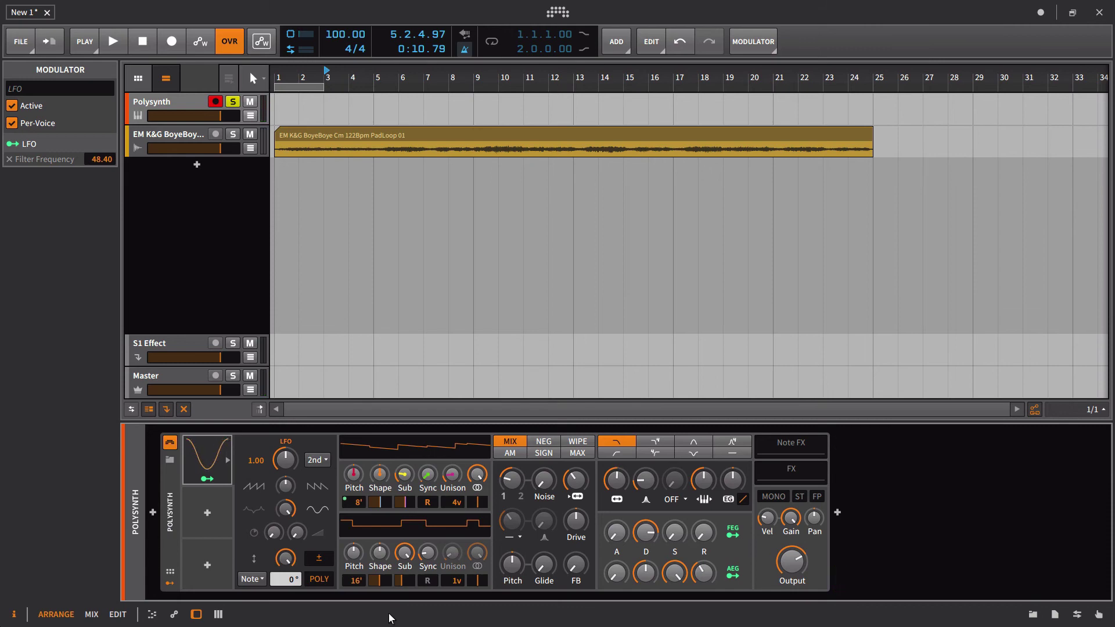
# Step: Set the Polysynth LFO to Rand triggering with the bar timebase, comparing its sound with per-voice mode off and on
pyautogui.click(262, 576)
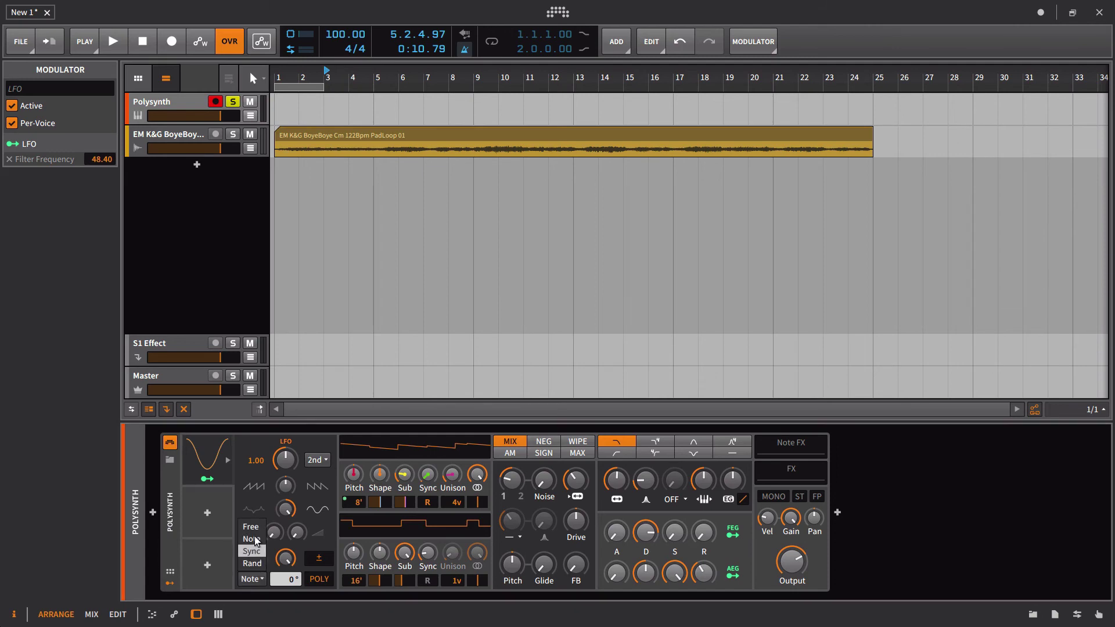
pyautogui.click(252, 563)
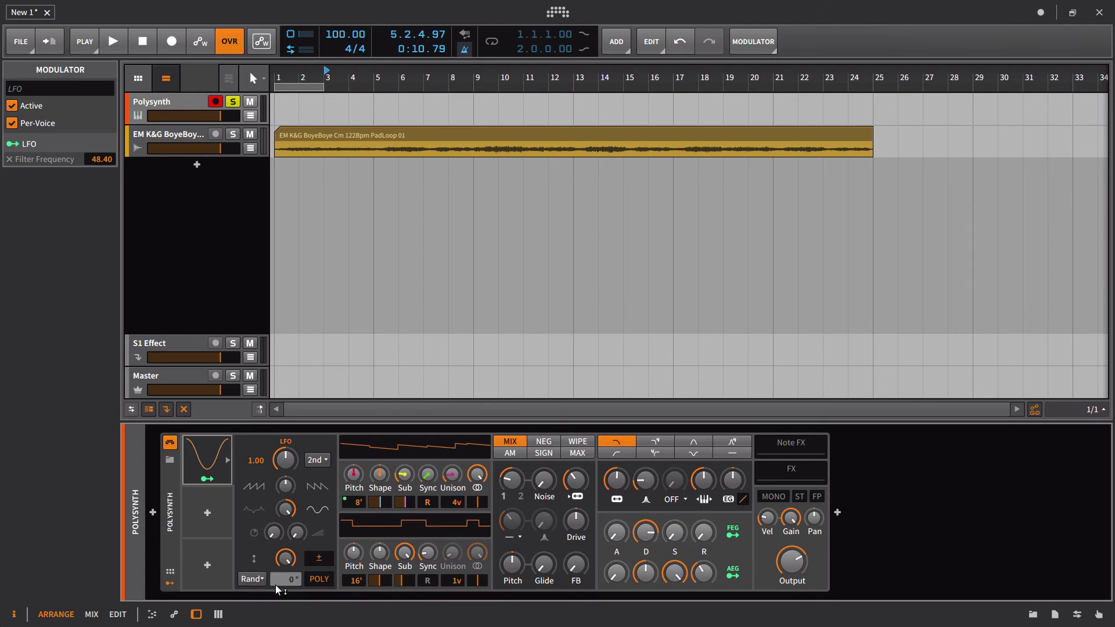
pyautogui.click(320, 579)
pyautogui.click(317, 460)
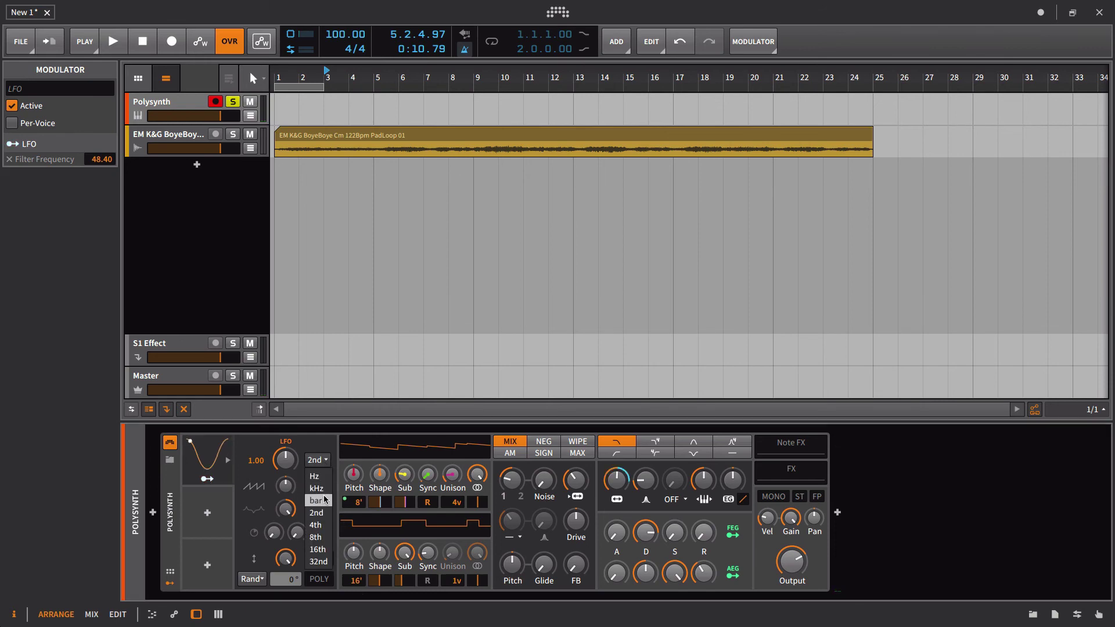
pyautogui.click(325, 513)
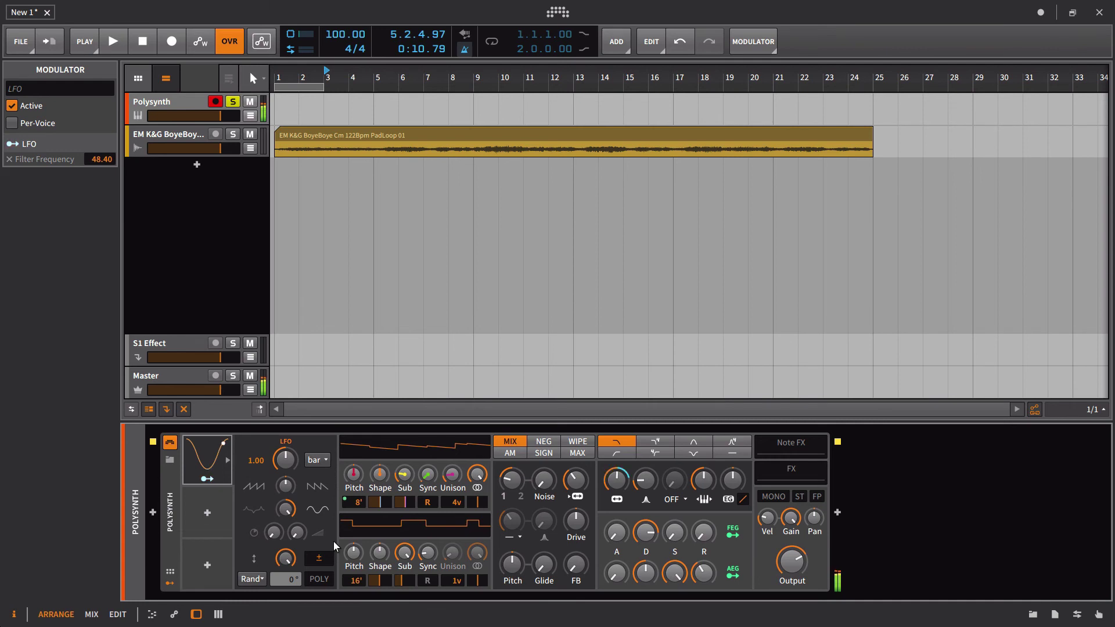
pyautogui.click(323, 577)
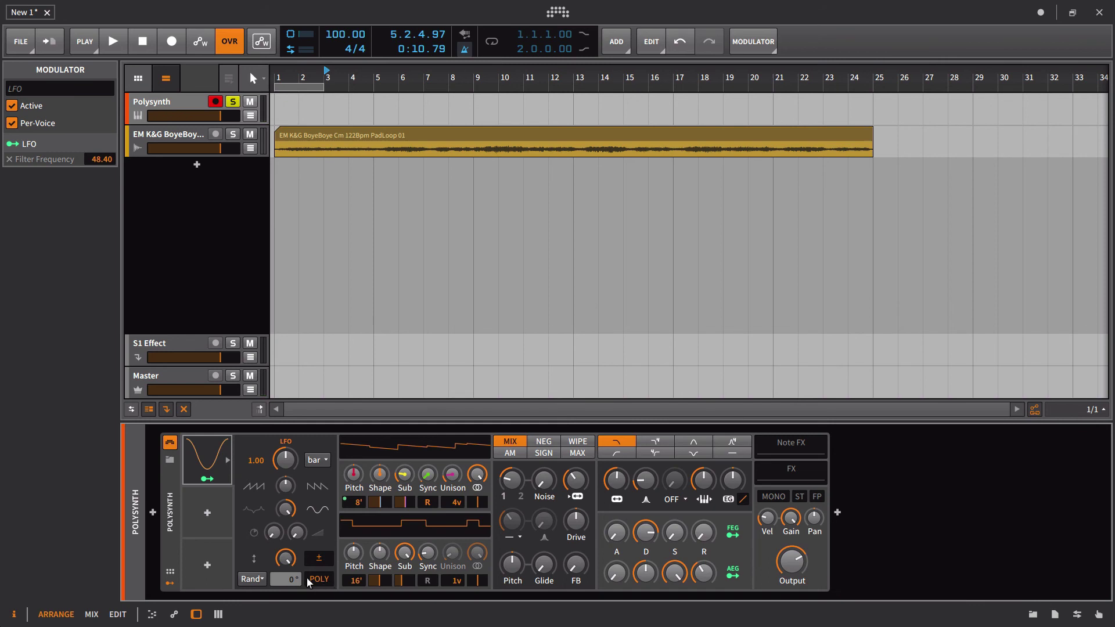
# Step: Set the Polysynth LFO's trigger mode to Note and raise its delay
pyautogui.click(260, 579)
pyautogui.click(257, 539)
pyautogui.moveTo(277, 531); pyautogui.dragTo(277, 503)
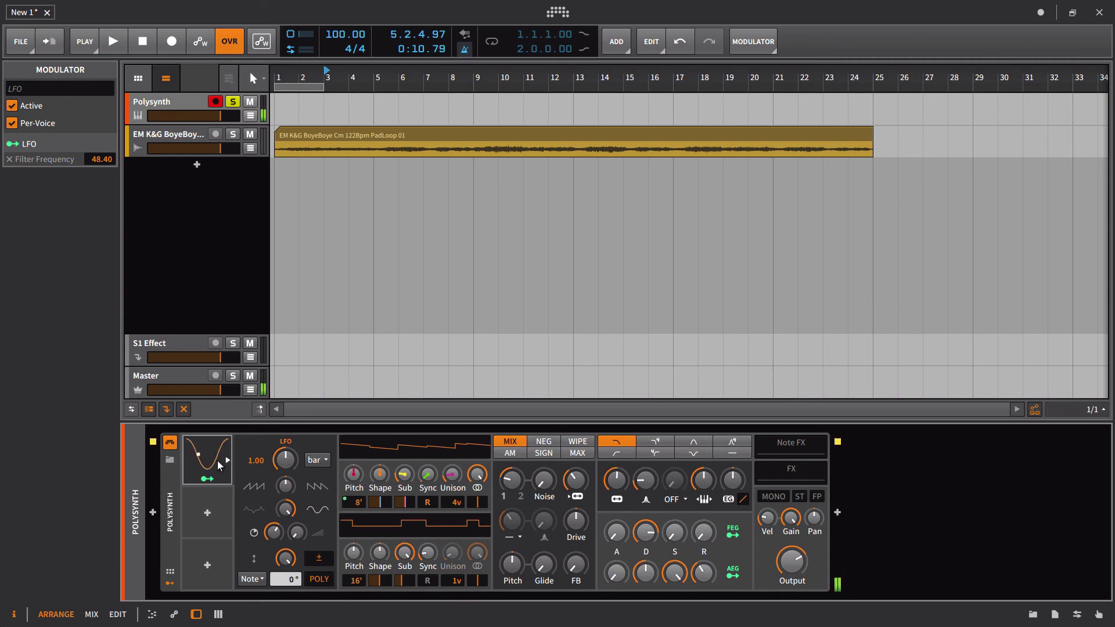
# Step: Try phase offsets on the Polysynth LFO, return its phase to 0° and delay to 0 ms, and raise its fade-in
pyautogui.moveTo(296, 580); pyautogui.dragTo(297, 544)
pyautogui.moveTo(294, 580); pyautogui.dragTo(293, 575)
pyautogui.moveTo(291, 581); pyautogui.dragTo(290, 579)
pyautogui.moveTo(290, 583); pyautogui.dragTo(290, 626)
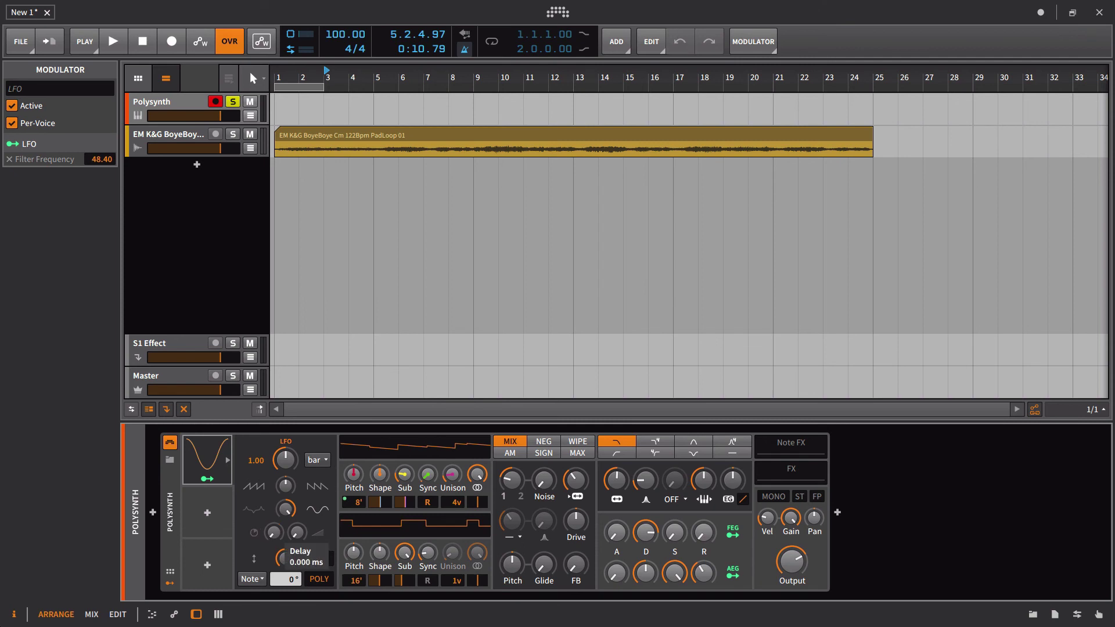
pyautogui.moveTo(296, 532); pyautogui.dragTo(296, 517)
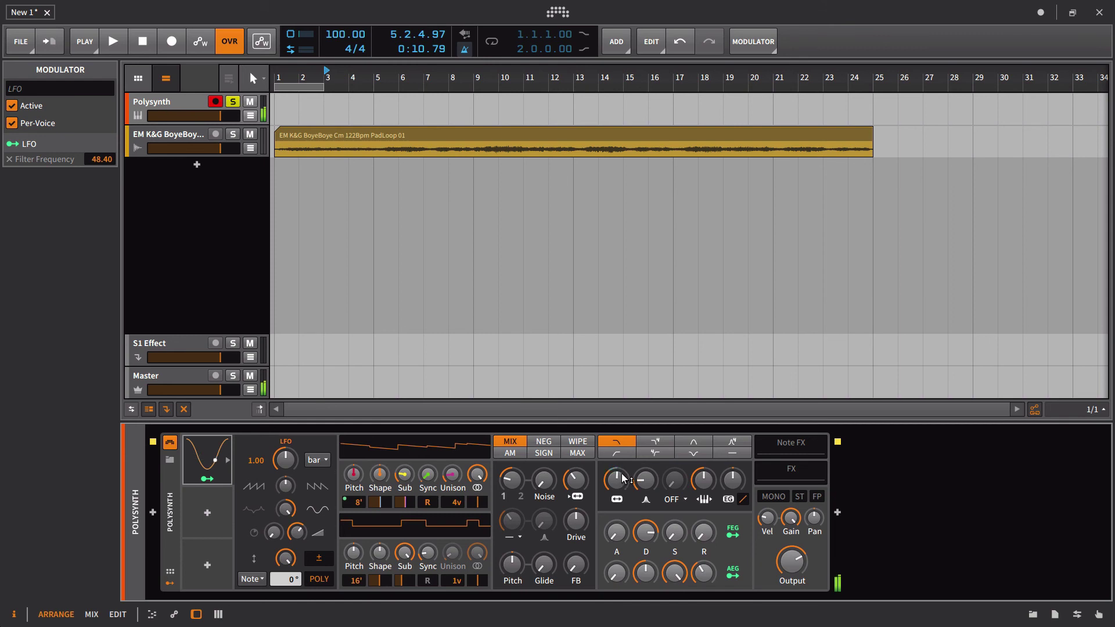
# Step: Set the Polysynth LFO's timebase to 4th and adjust its fade-in time
pyautogui.moveTo(622, 475)
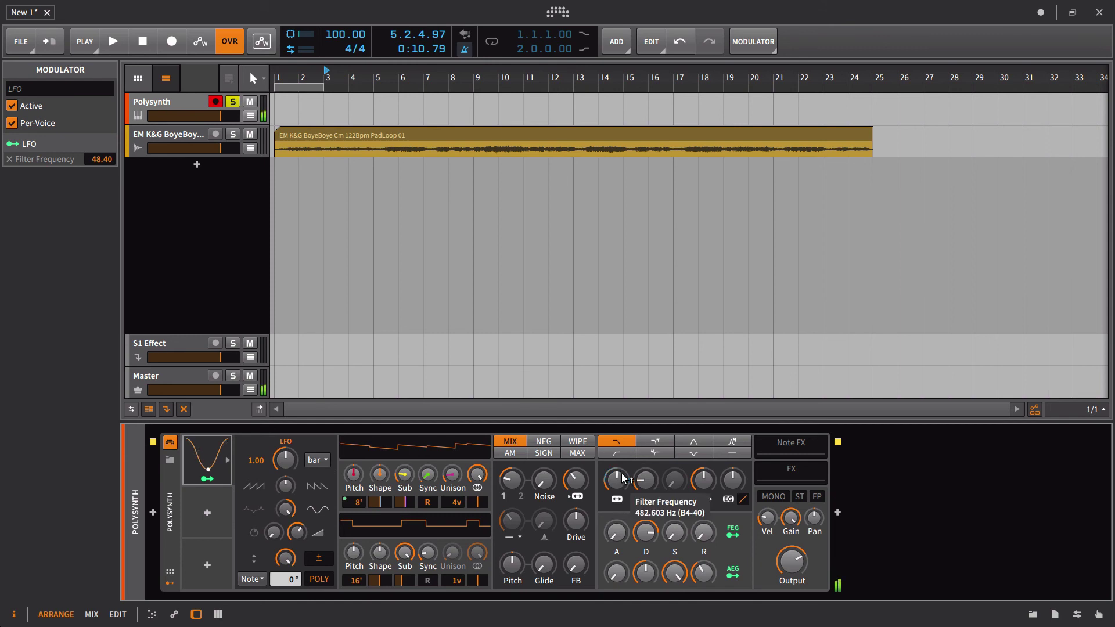
pyautogui.click(328, 460)
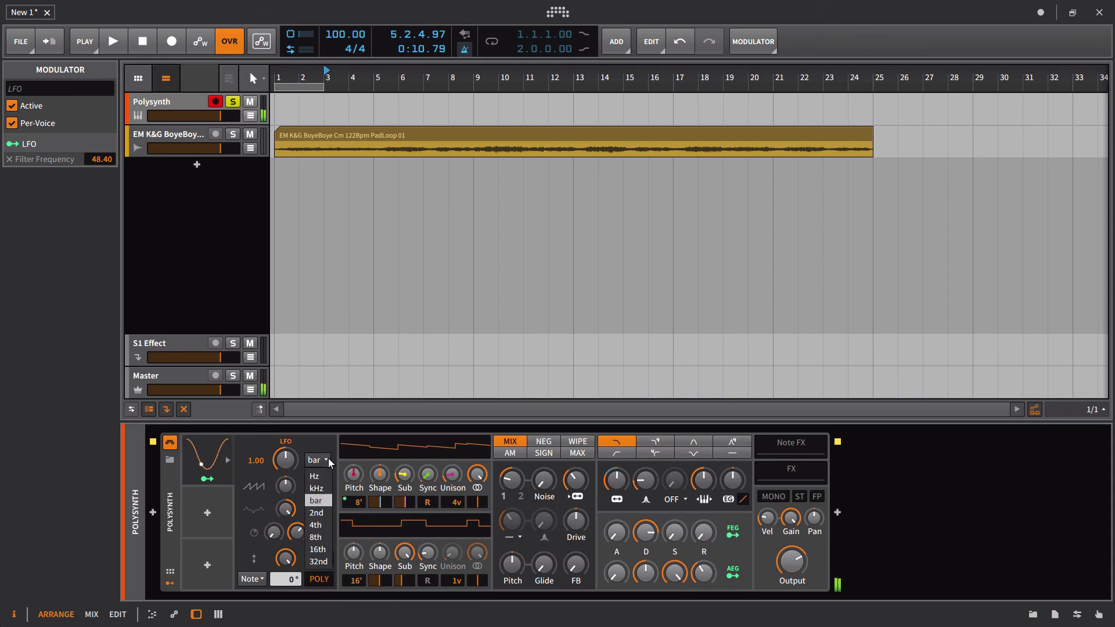
pyautogui.click(315, 524)
pyautogui.moveTo(323, 557)
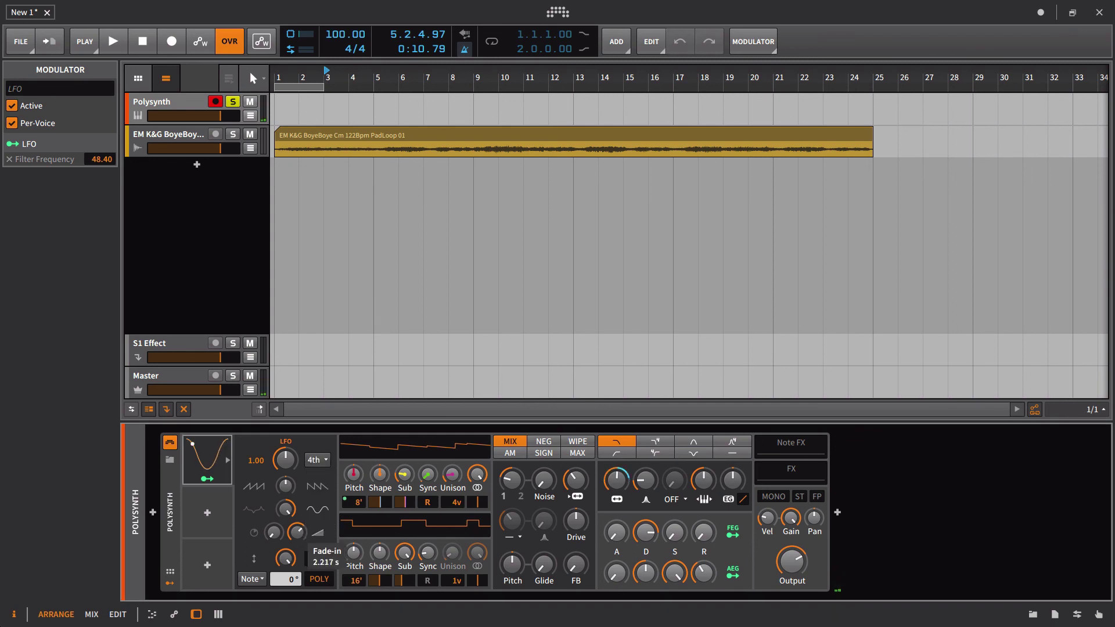
pyautogui.moveTo(285, 558); pyautogui.dragTo(307, 544)
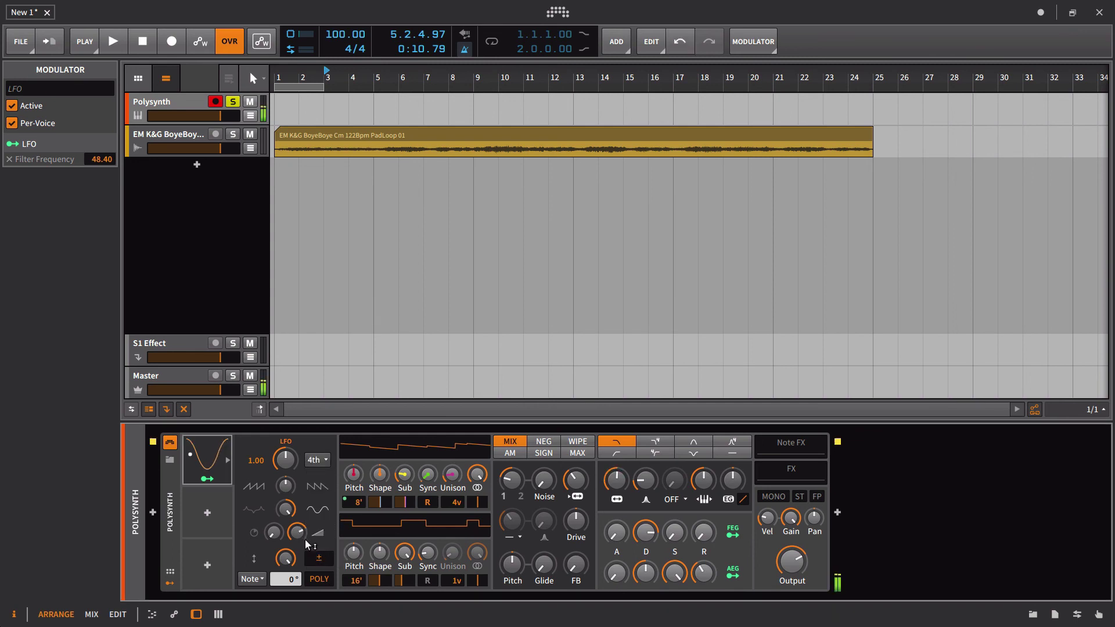
pyautogui.moveTo(312, 544)
# Step: Convert the EM K&G BoyeBoye pad loop track to a hybrid track and set its input to All ins
pyautogui.click(151, 133)
pyautogui.rightClick(151, 133)
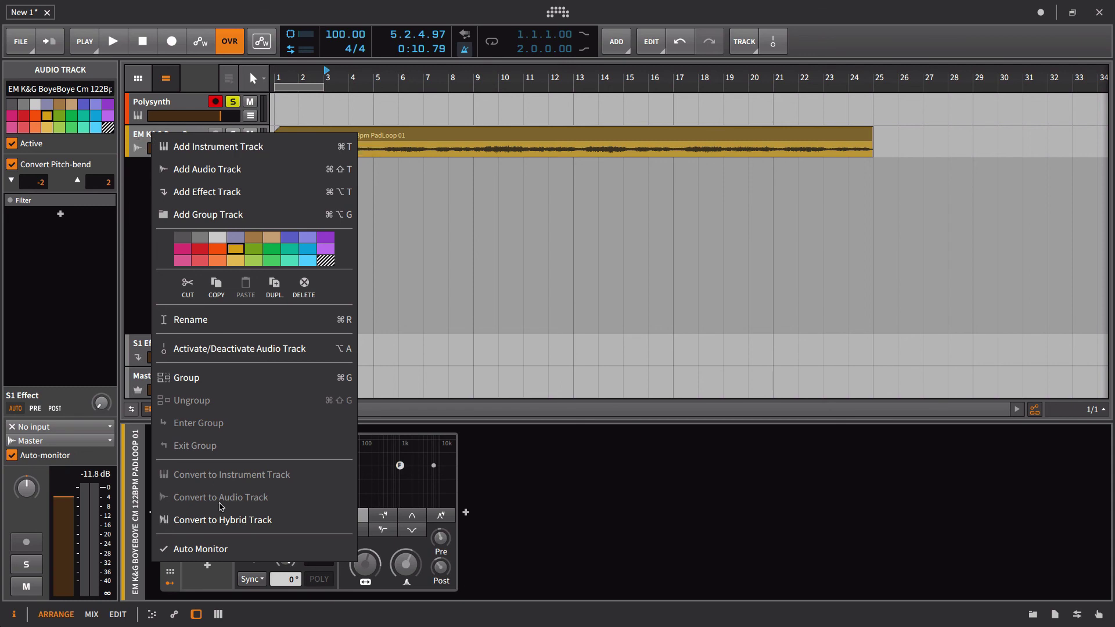
pyautogui.click(228, 525)
pyautogui.click(44, 427)
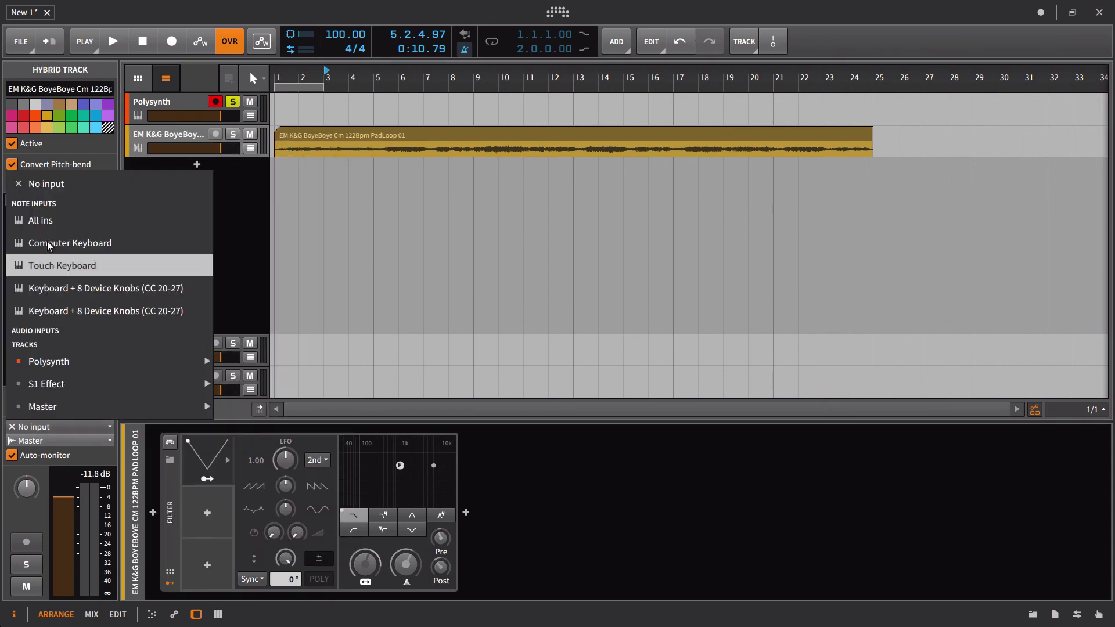
pyautogui.click(64, 219)
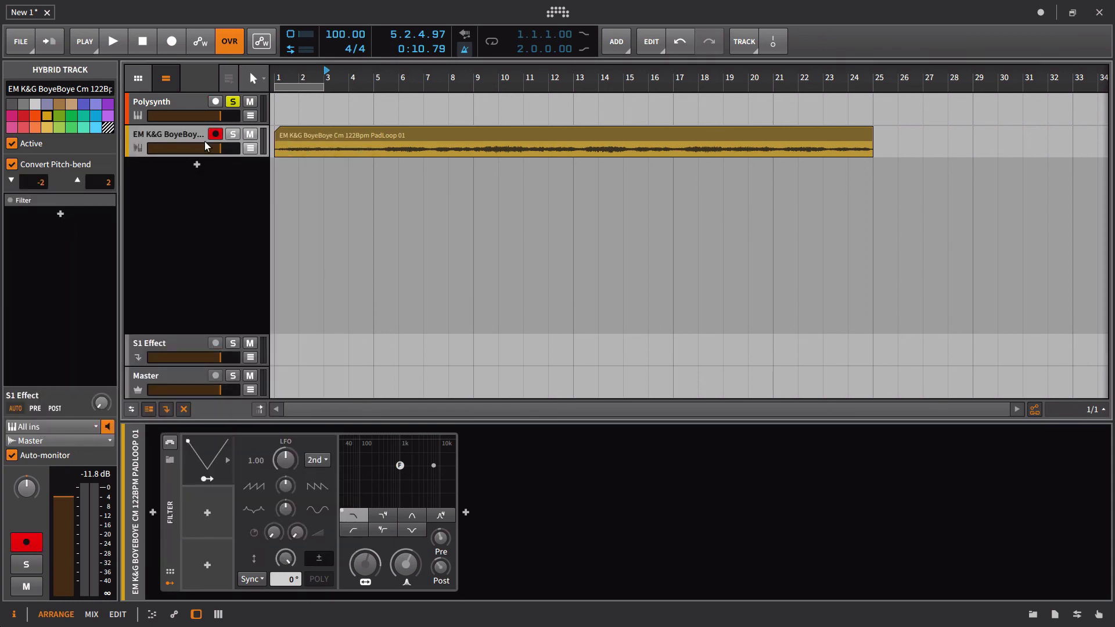
# Step: Play the pad loop track soloed in place of the Polysynth, with its Filter device active
pyautogui.press('space')
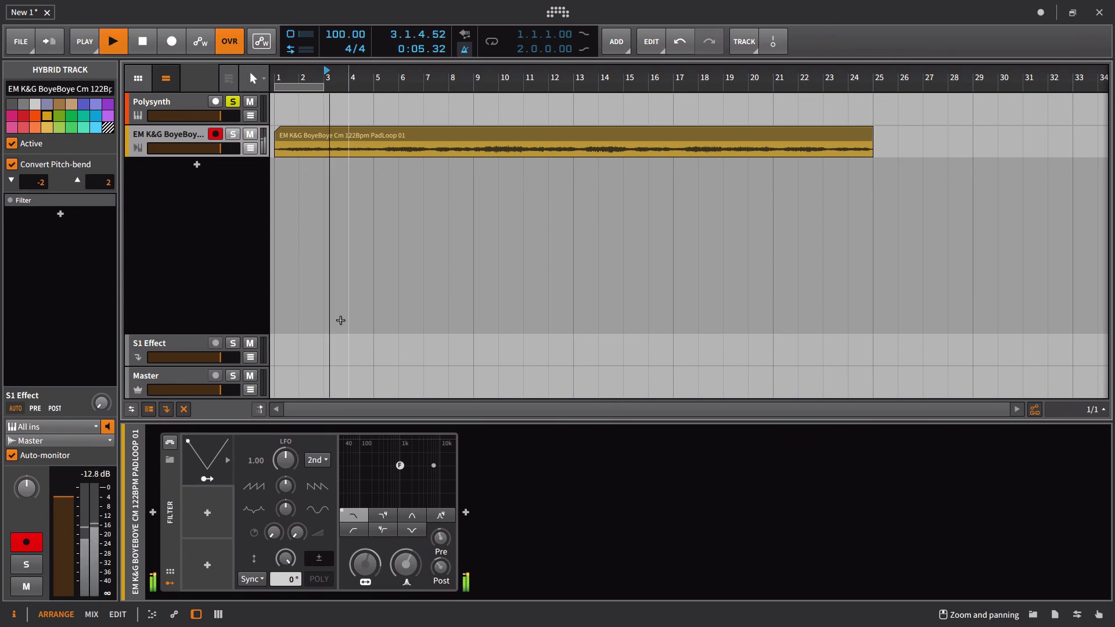
pyautogui.click(233, 102)
pyautogui.click(233, 134)
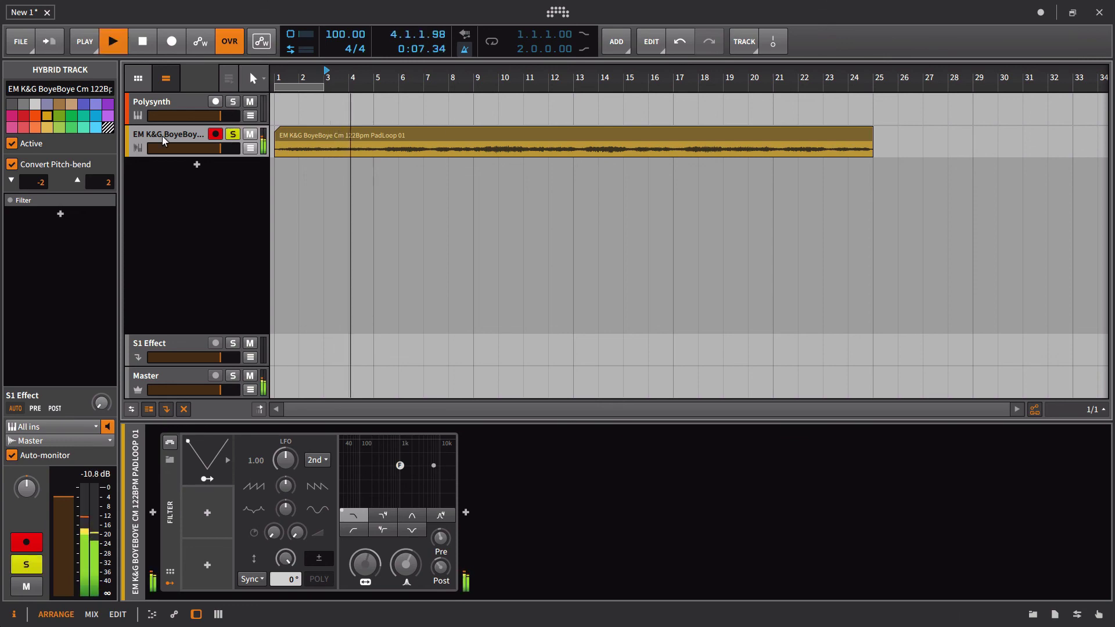
pyautogui.doubleClick(162, 137)
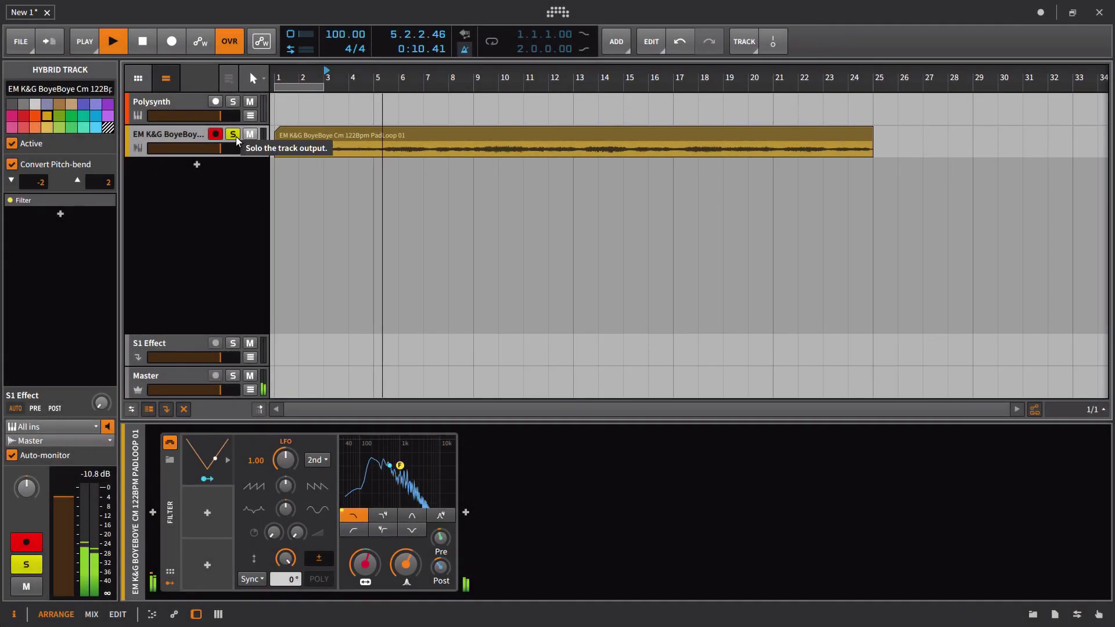
# Step: Set the Filter LFO's trigger mode to Note and raise its delay and fade-in
pyautogui.click(251, 578)
pyautogui.click(259, 545)
pyautogui.moveTo(284, 558); pyautogui.dragTo(275, 533)
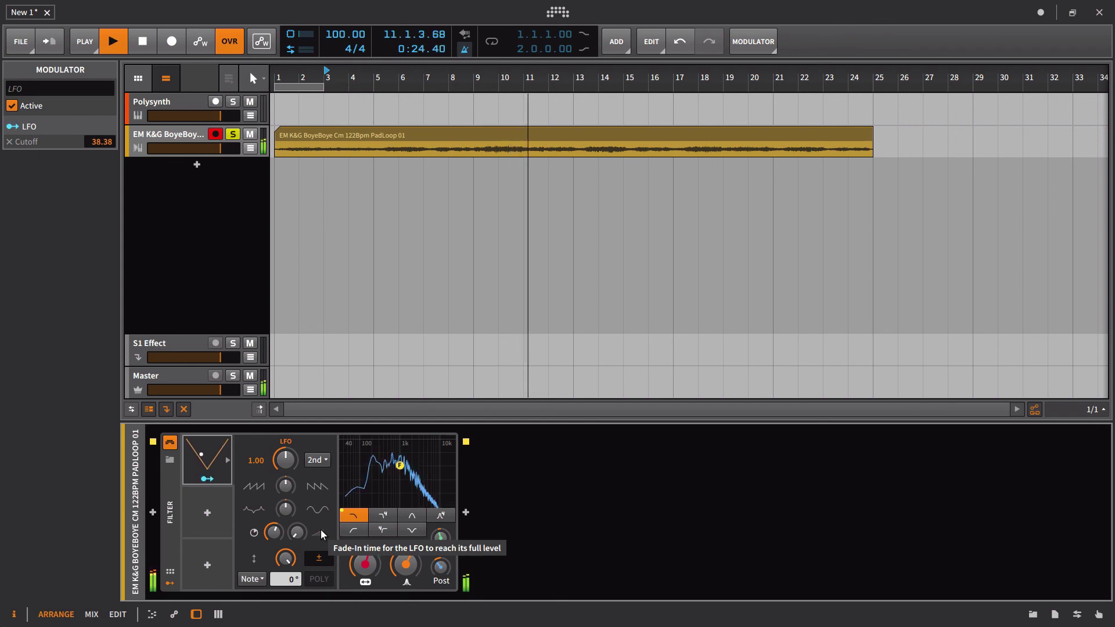
pyautogui.moveTo(326, 527); pyautogui.dragTo(304, 517)
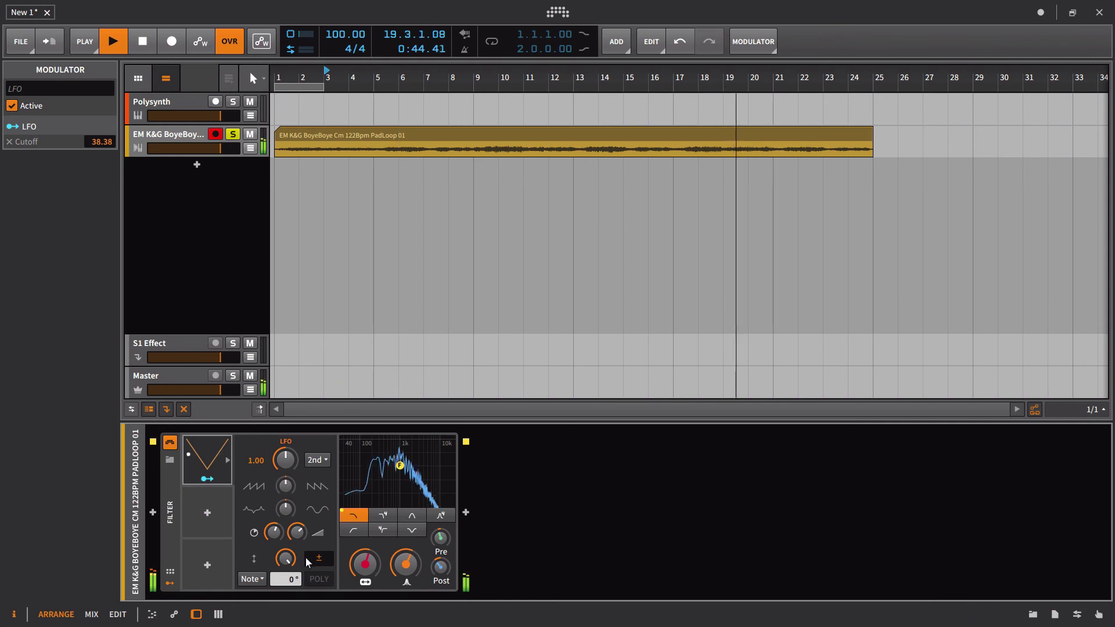
# Step: Set the Filter LFO's timebase to 4th, listen to the result and stop playback
pyautogui.click(316, 460)
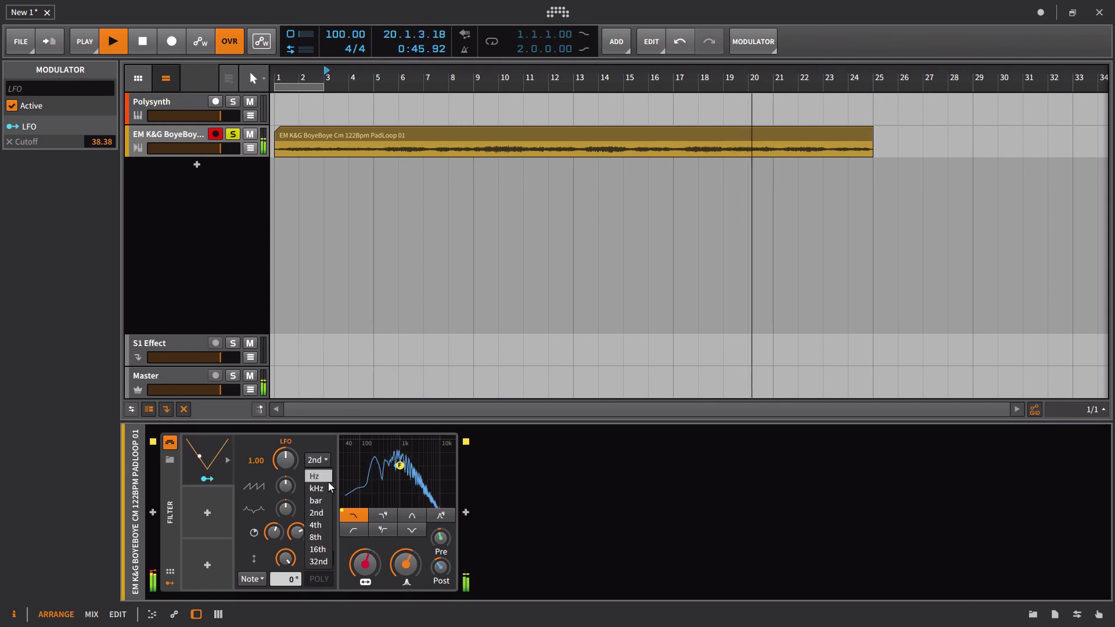
pyautogui.click(323, 526)
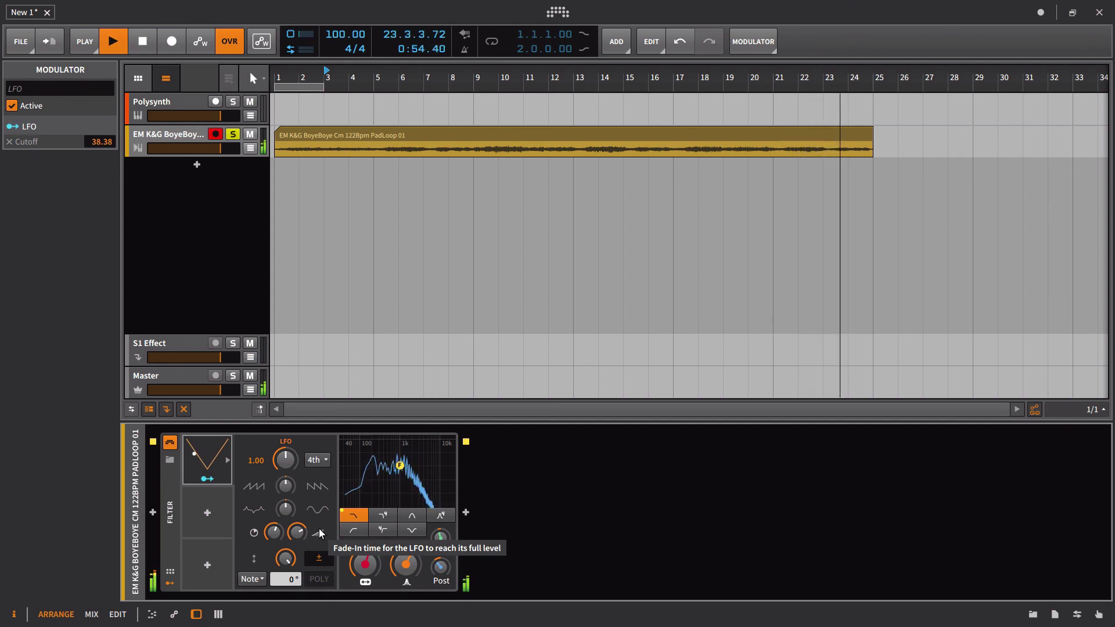
pyautogui.press('space')
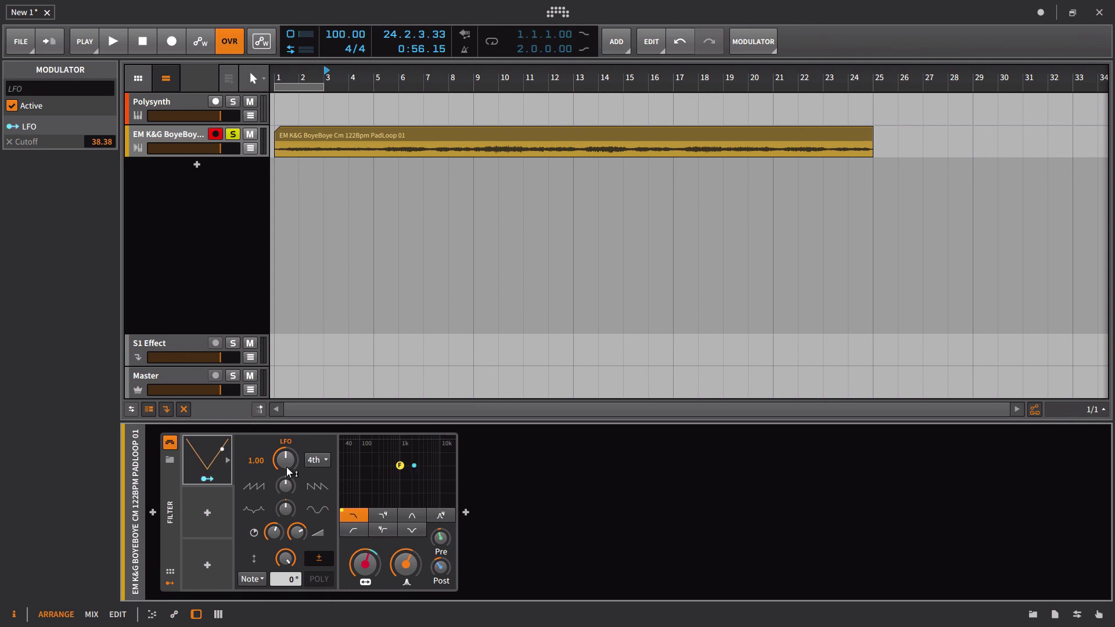
pyautogui.click(313, 462)
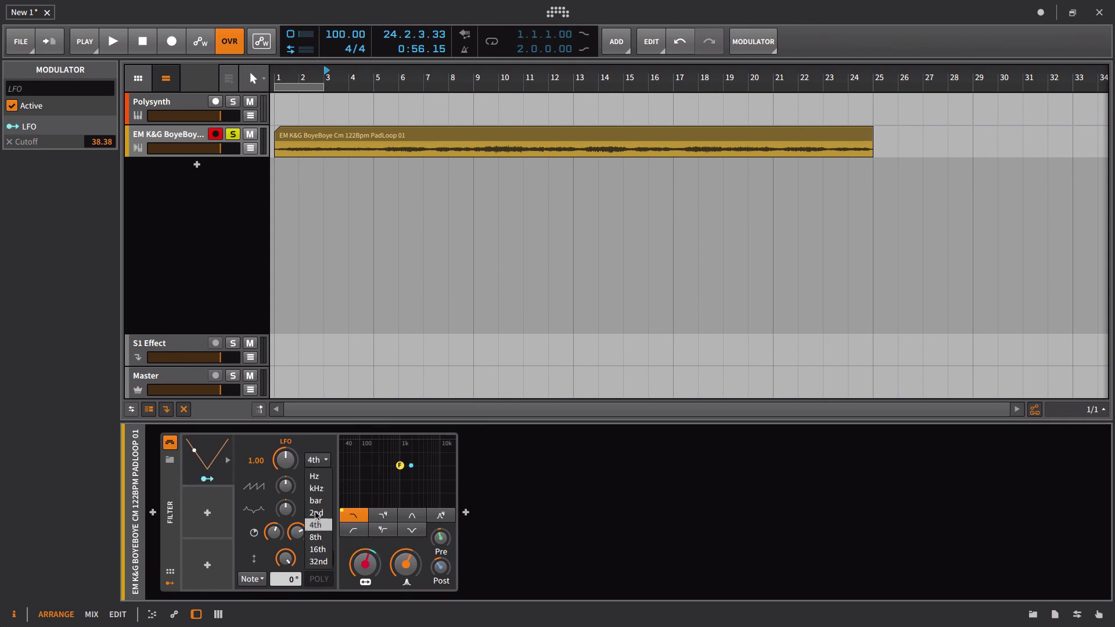
pyautogui.click(319, 460)
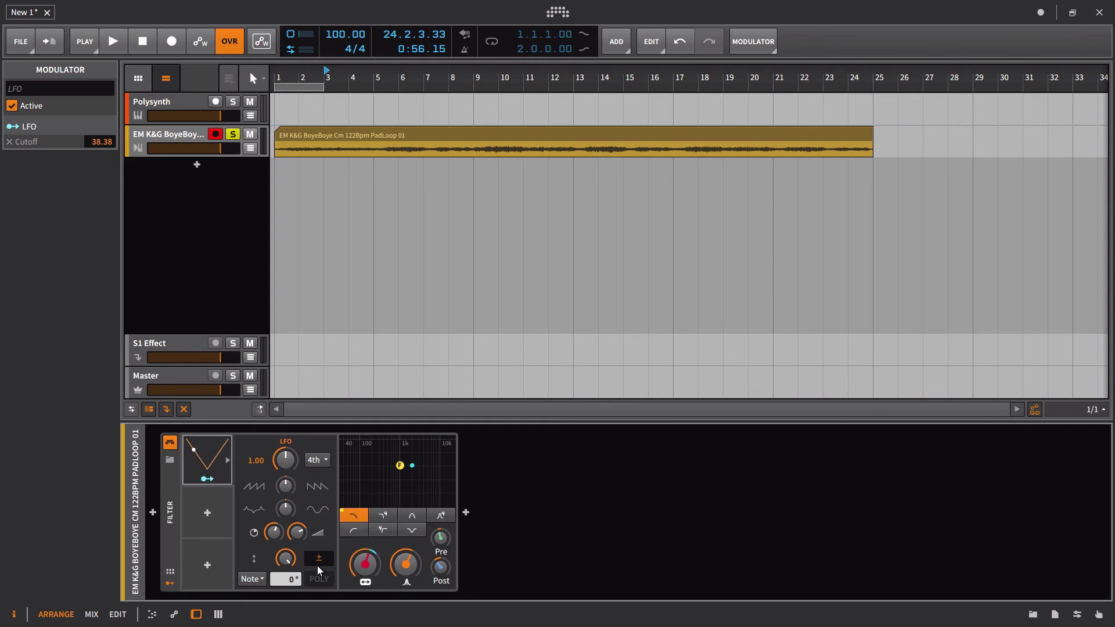
# Step: Skew the Filter LFO's waveform toward the rising sawtooth and round its shape toward the sine
pyautogui.moveTo(285, 509); pyautogui.dragTo(285, 511)
pyautogui.click(256, 492)
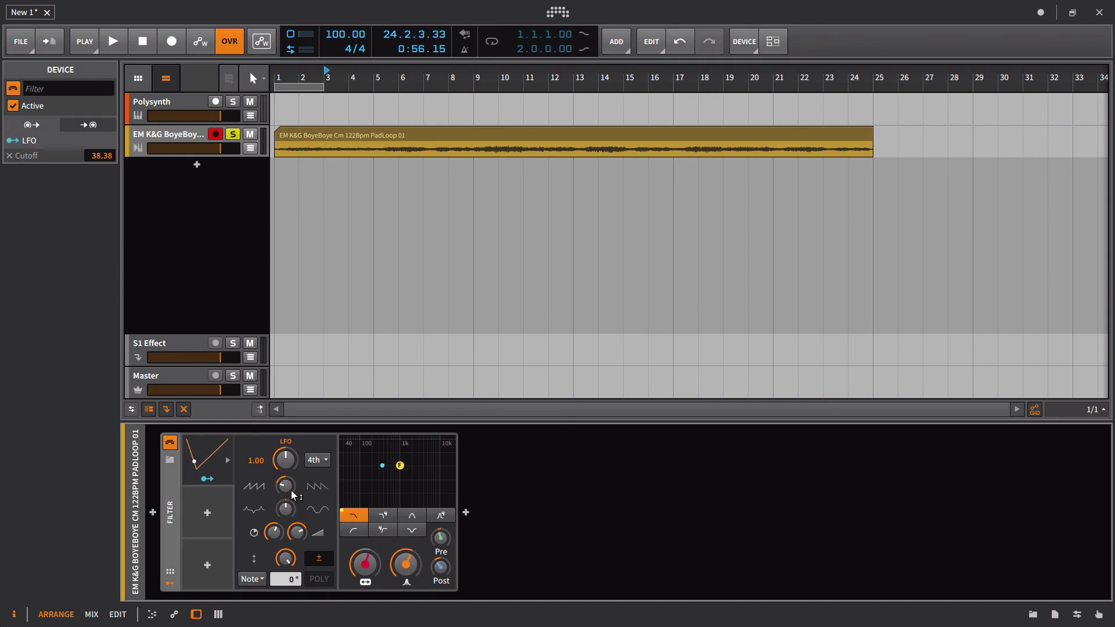
pyautogui.moveTo(290, 490)
pyautogui.moveTo(289, 490); pyautogui.dragTo(300, 524)
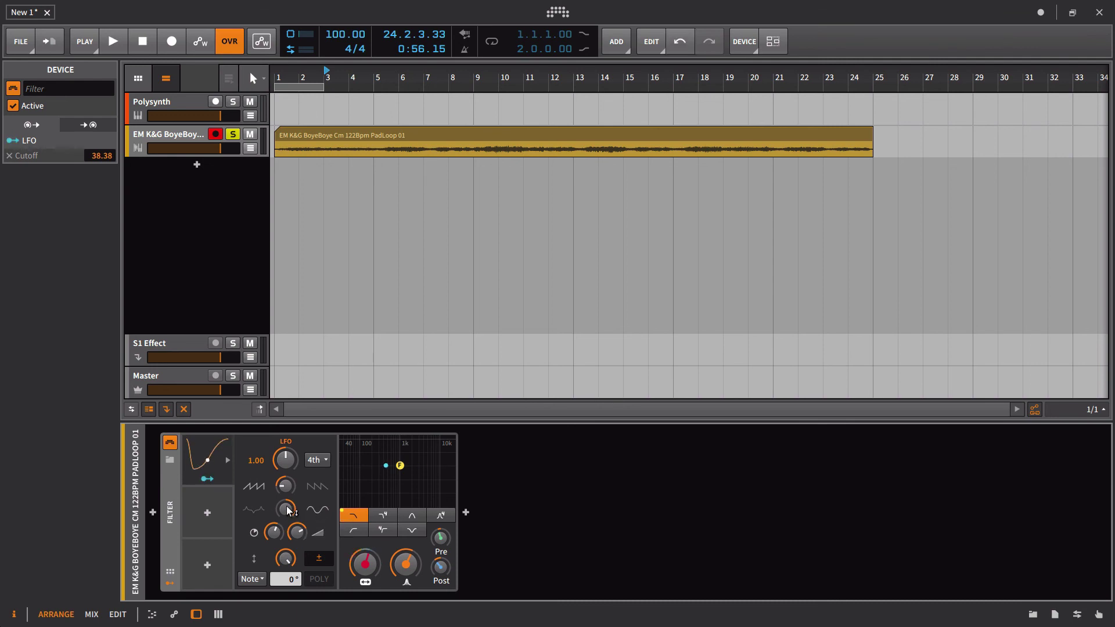